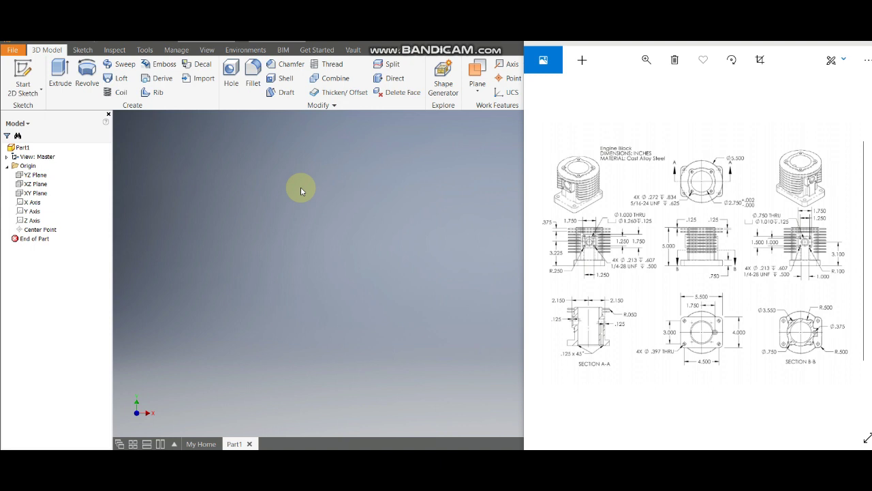
- Confirm inch as the part's length unit in Document Settings
left_click(150, 51)
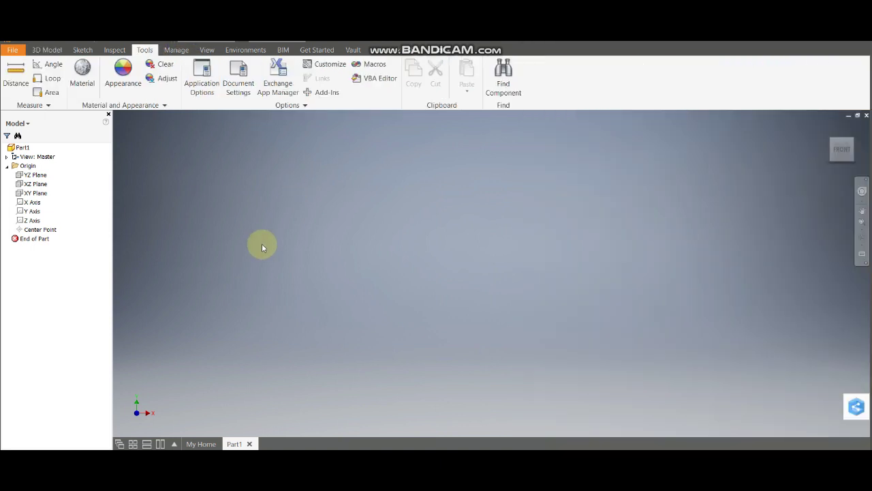
left_click(241, 91)
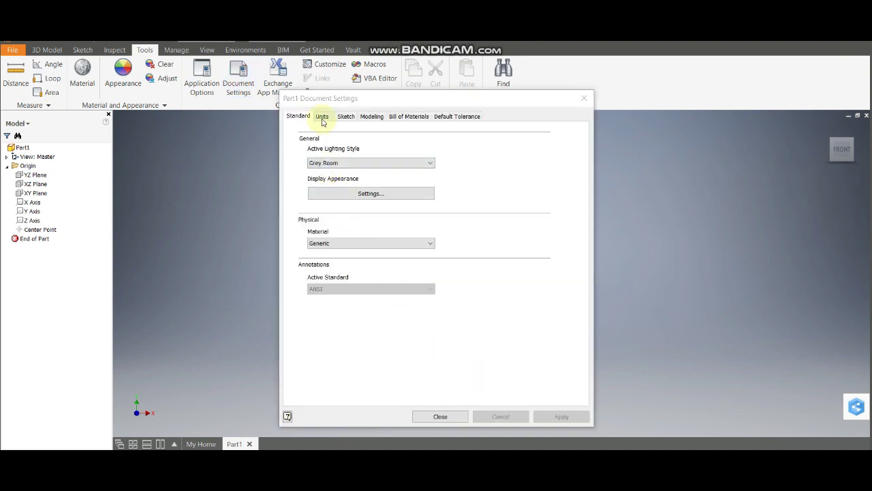
left_click(322, 117)
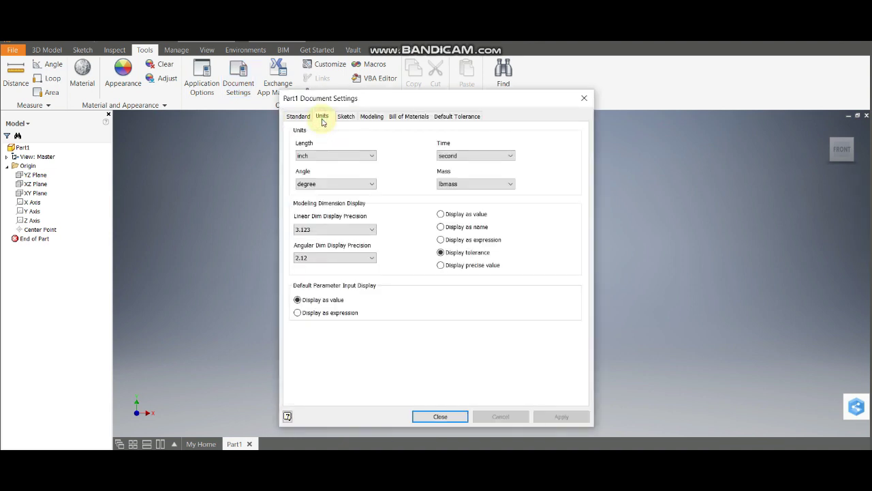
left_click(328, 159)
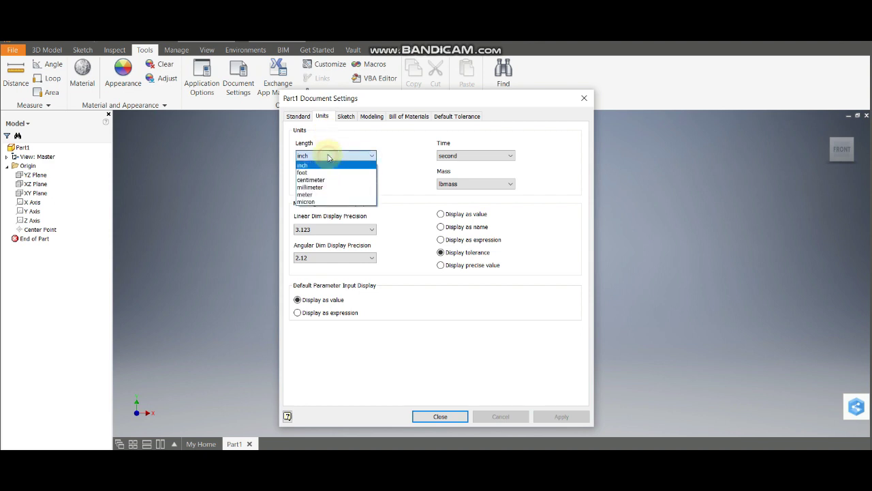
left_click(252, 249)
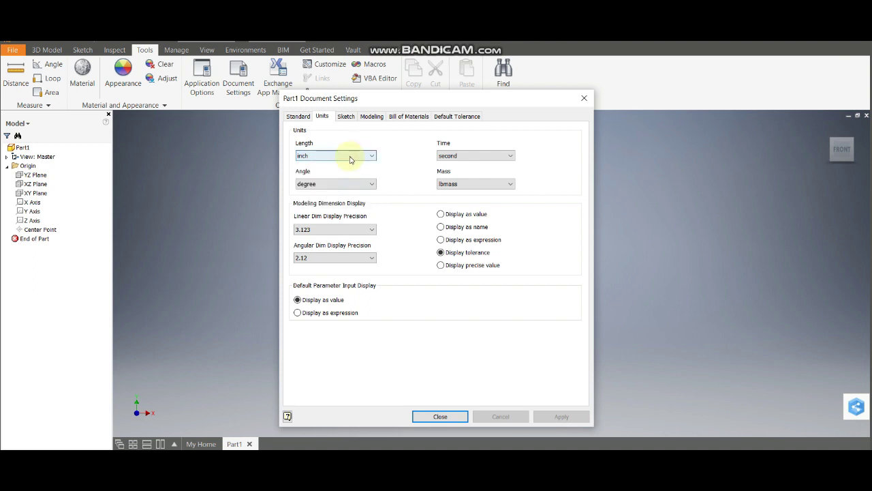
left_click(443, 417)
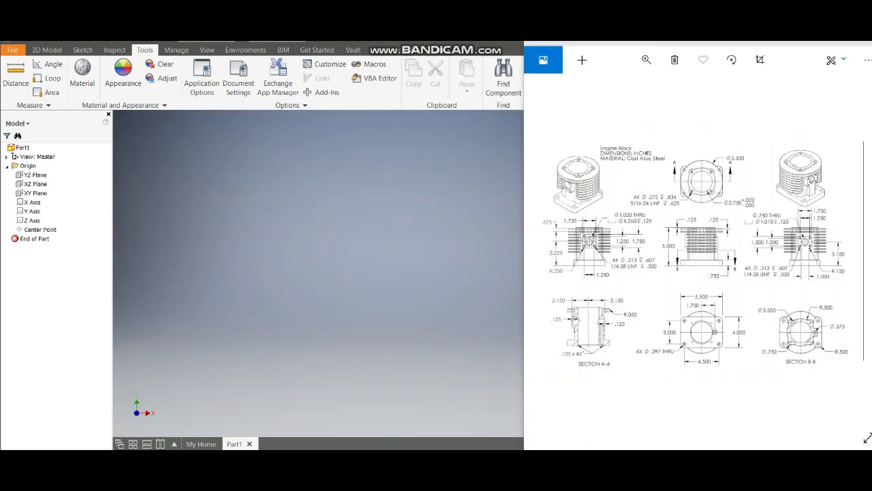
- Widen the Inventor window alongside the reference drawing
left_click(83, 49)
left_click_drag(524, 286, 665, 286)
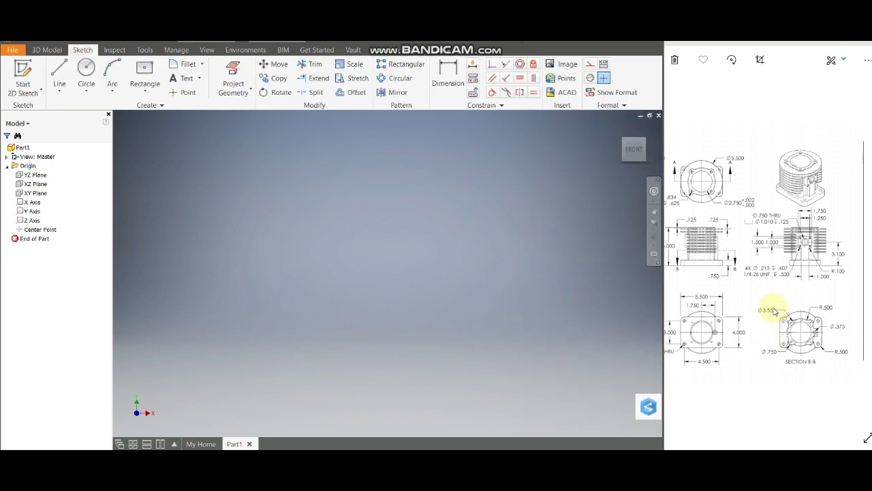
left_click(692, 392)
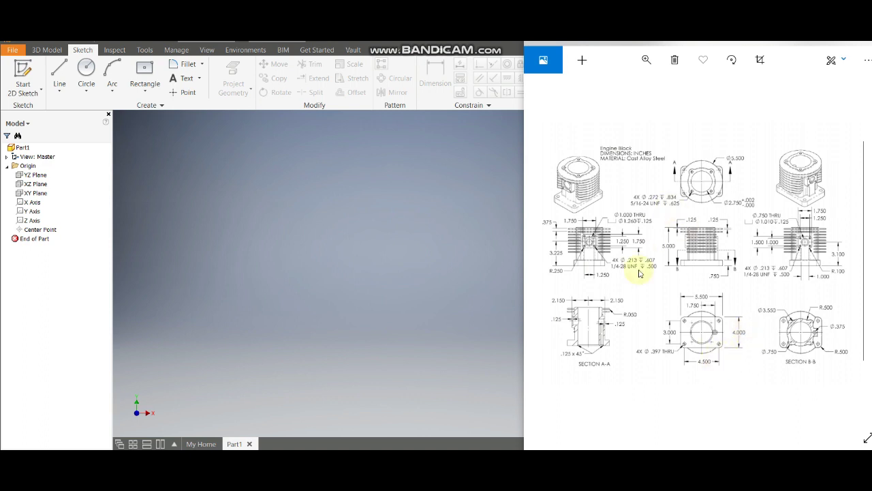
left_click_drag(524, 409, 664, 382)
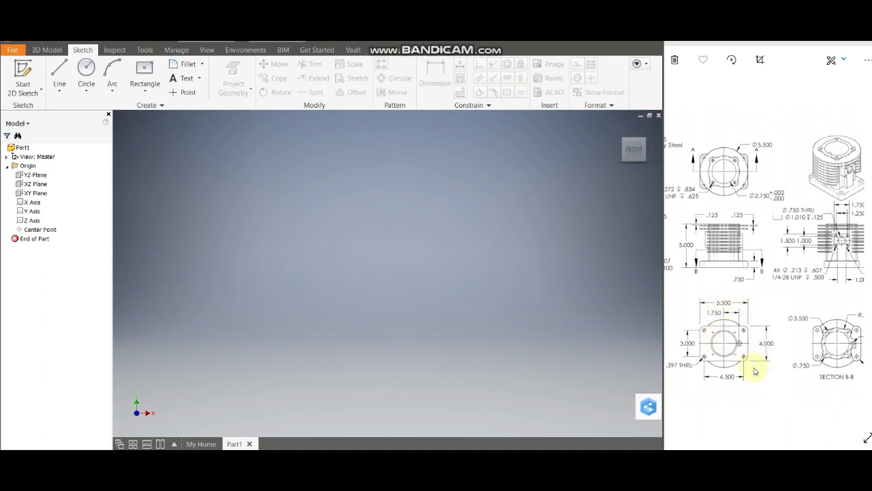
- Choose the Two Point Center rectangle and start the sketch on the XY Plane
left_click(145, 89)
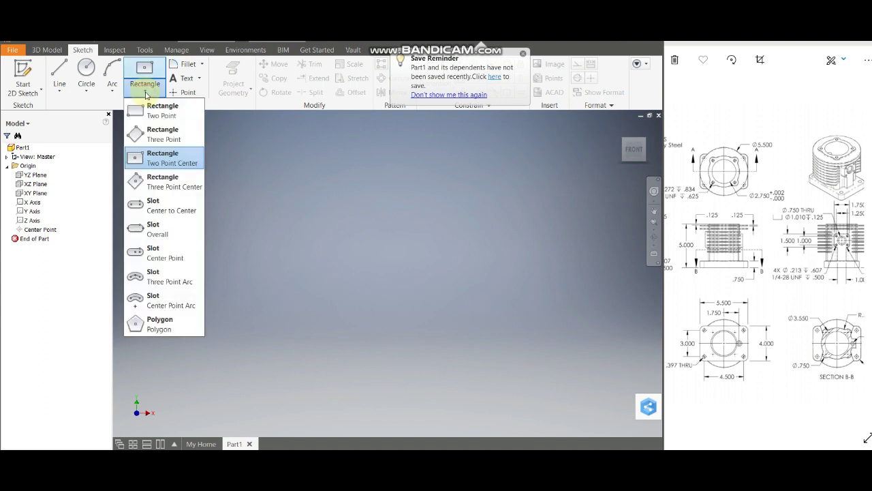
left_click(171, 163)
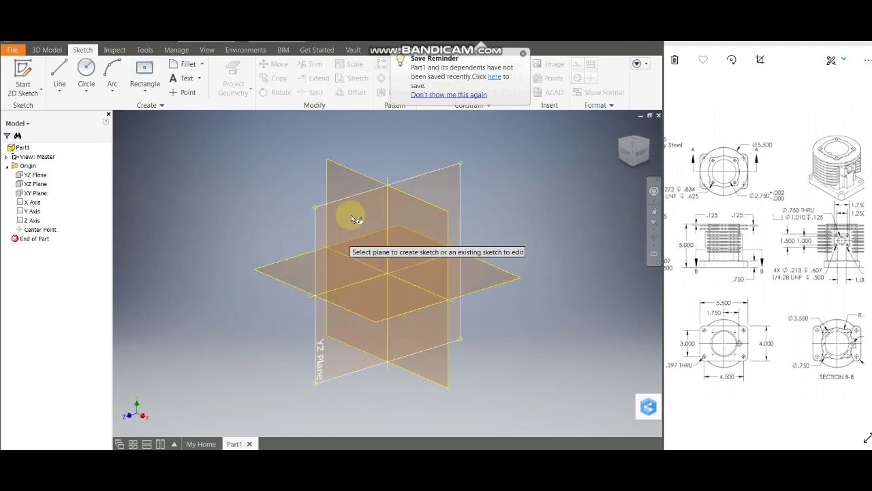
left_click(43, 194)
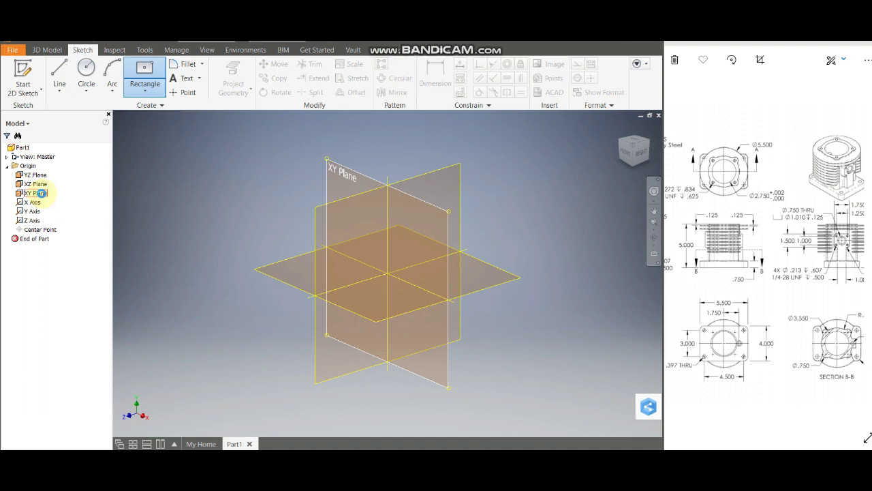
left_click(384, 311)
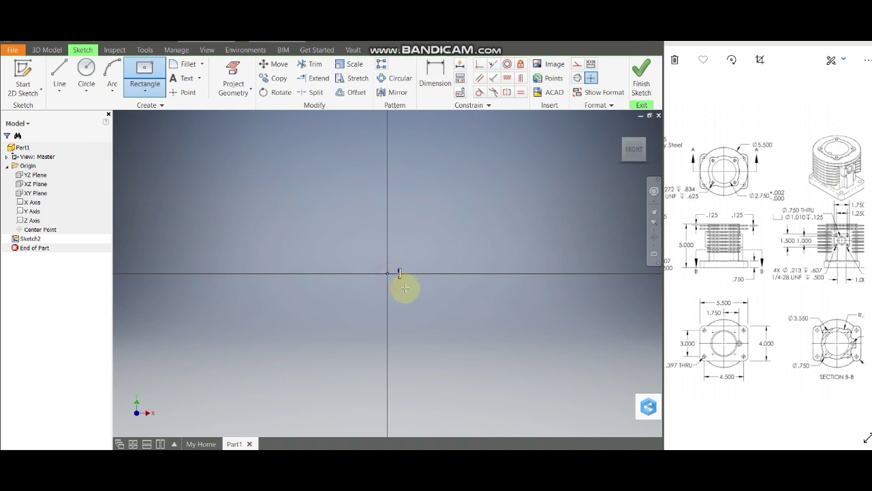
- Draw a 5.5 × 4 in centre-point rectangle anchored at the origin
left_click(387, 273)
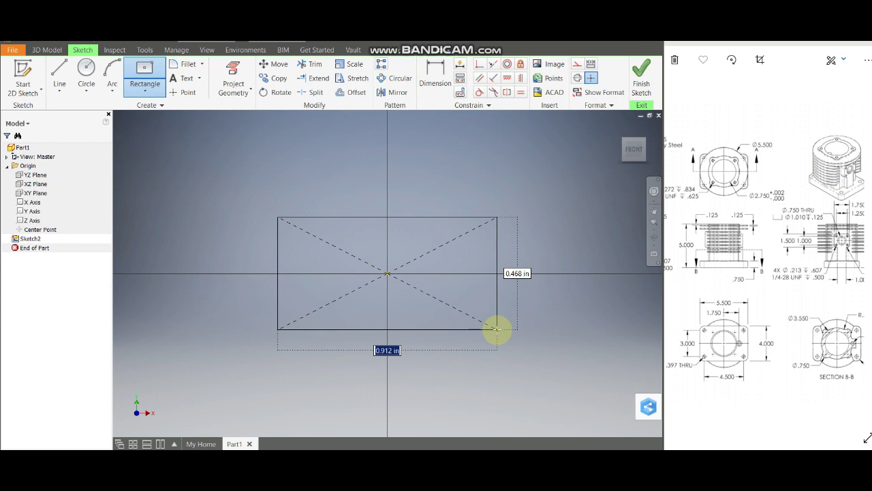
key("BackSpace")
type("5.5")
key("Tab")
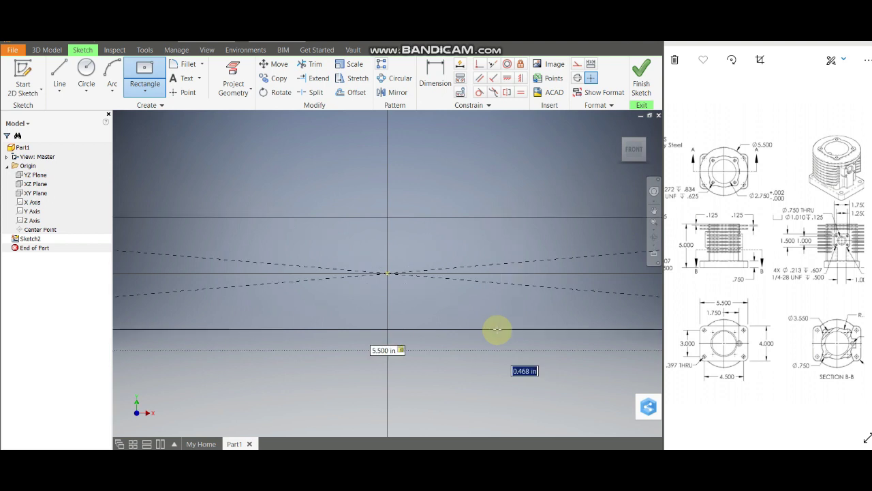
key("BackSpace")
type("4")
key("Tab")
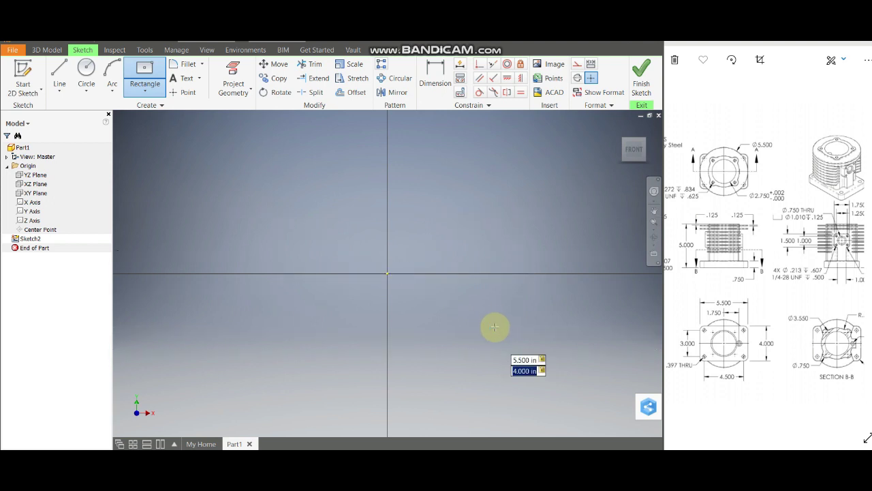
key("Return")
key("Escape")
scroll(531, 335, "down", 3)
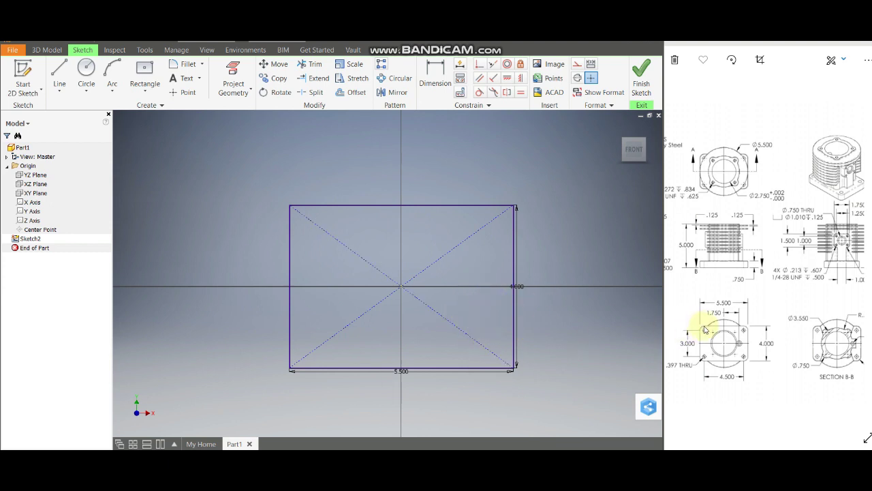
left_click(849, 368)
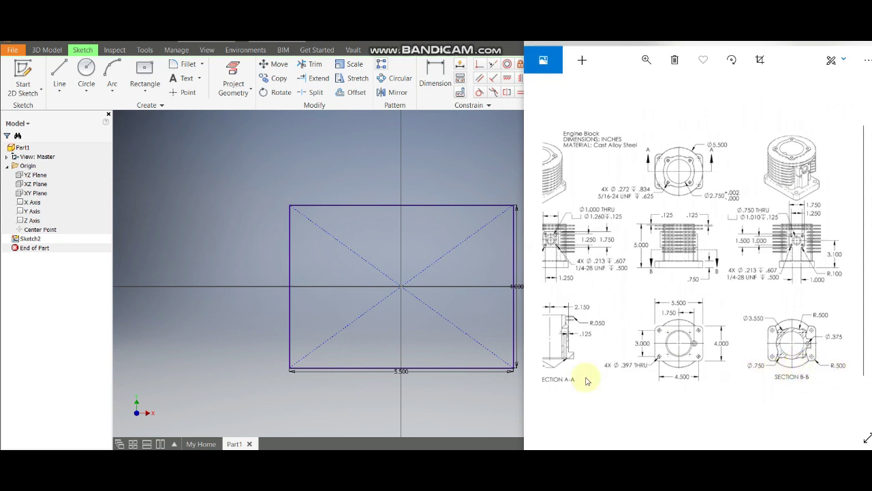
left_click(496, 390)
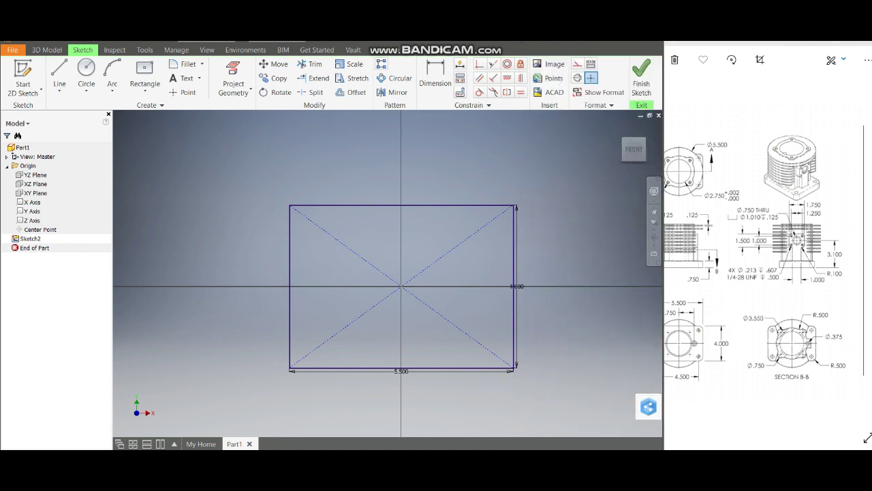
- Fillet the rectangle's four corners with a 0.5 in radius
left_click(188, 64)
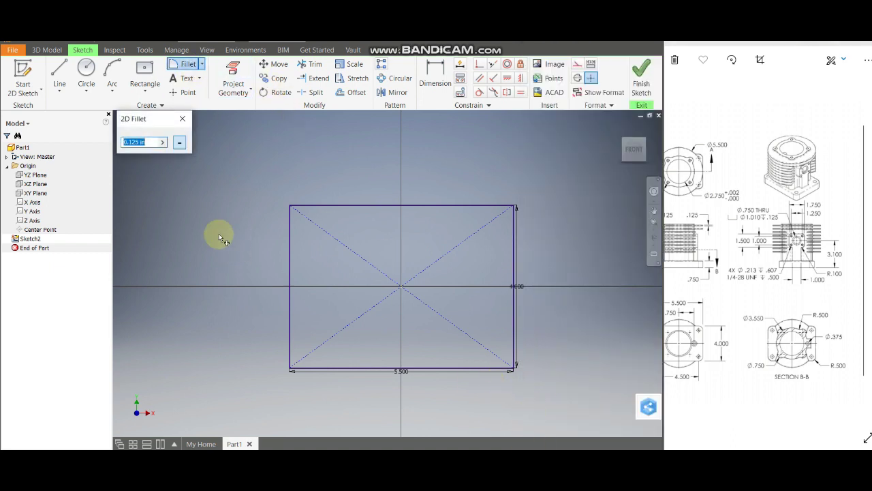
type(".5")
left_click(287, 225)
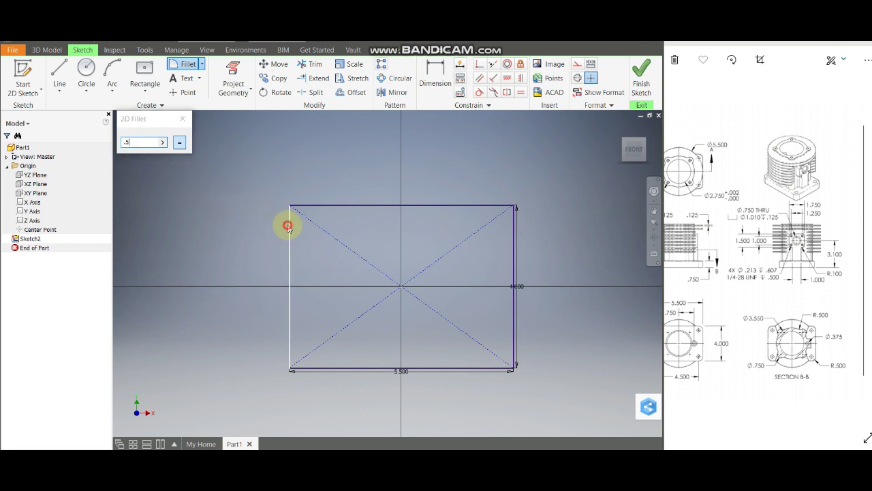
left_click(310, 206)
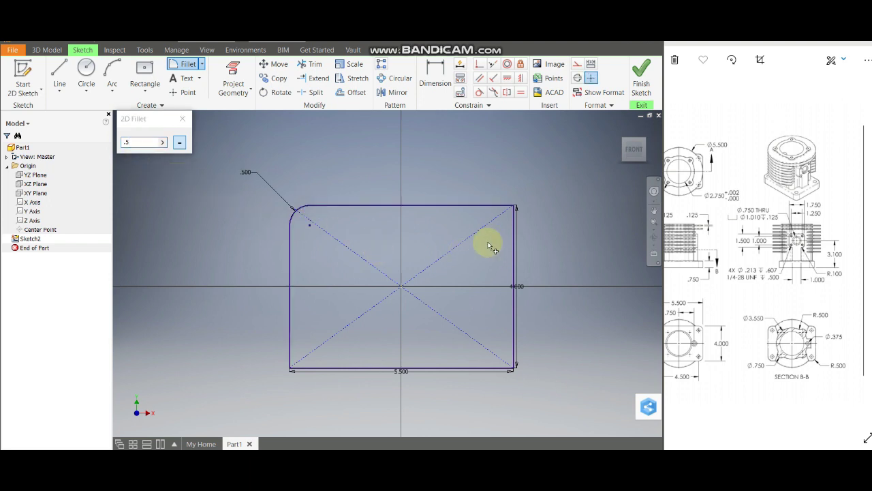
left_click(504, 206)
left_click(514, 254)
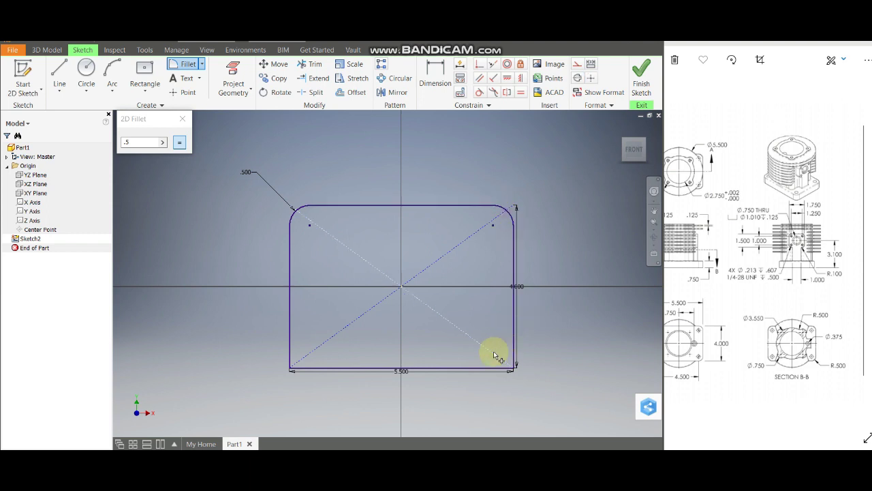
left_click(506, 368)
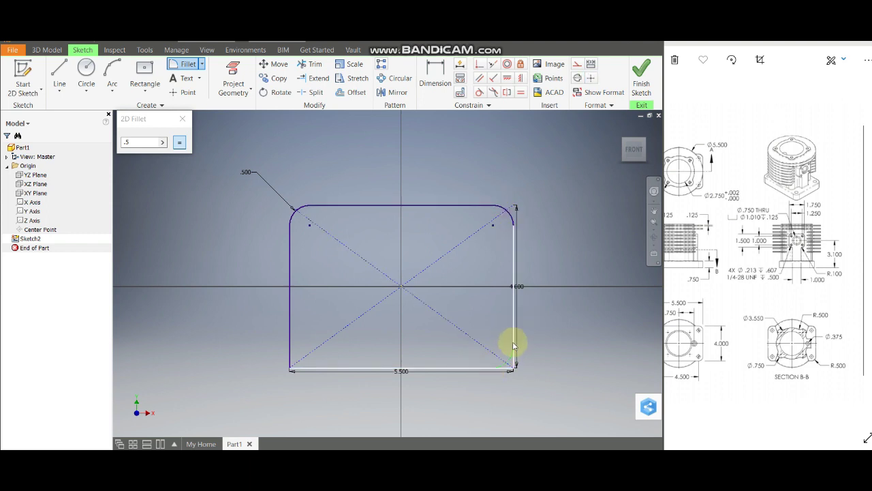
left_click(513, 345)
left_click(290, 356)
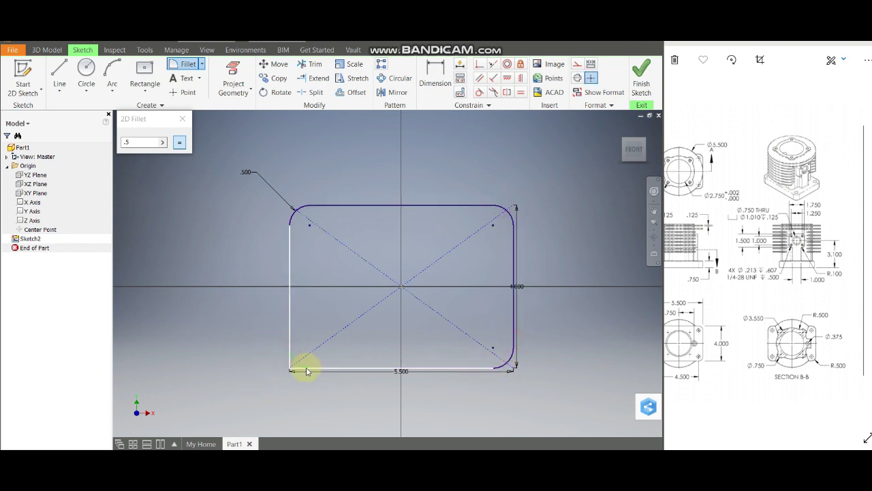
left_click(307, 370)
left_click(182, 119)
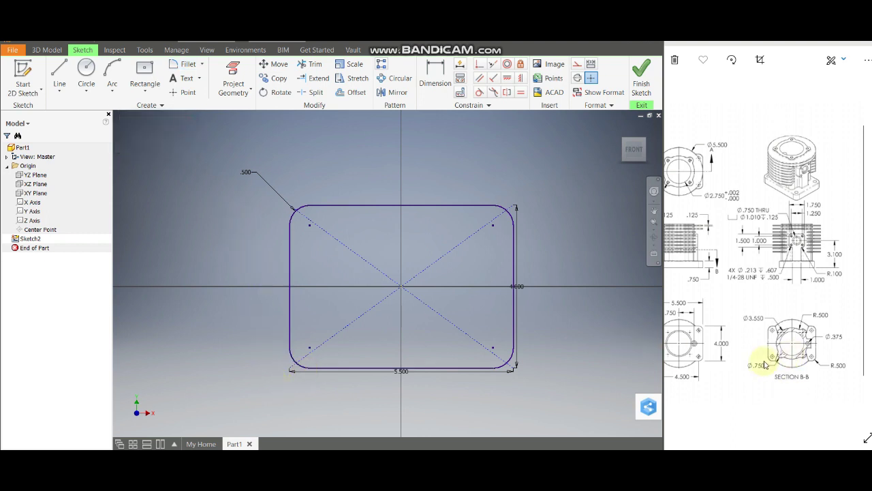
left_click(784, 348)
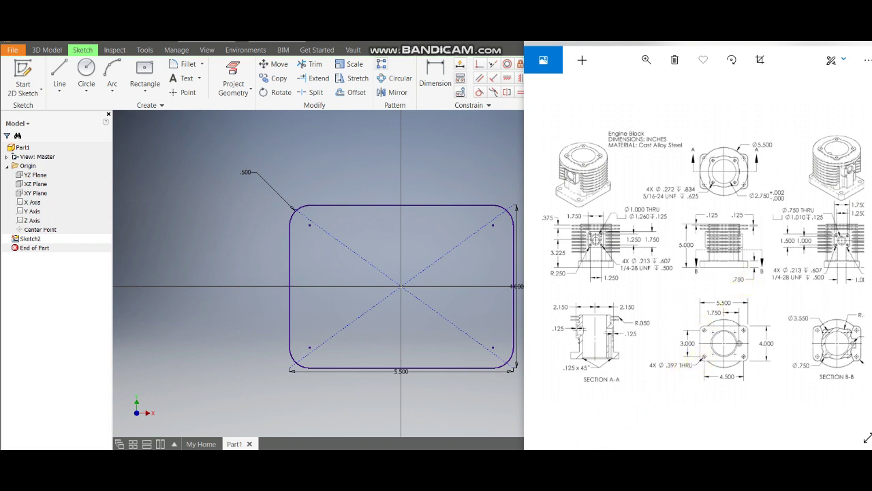
- Return to the Inventor sketch and pick the Circle tool
key("alt+Tab")
left_click(86, 68)
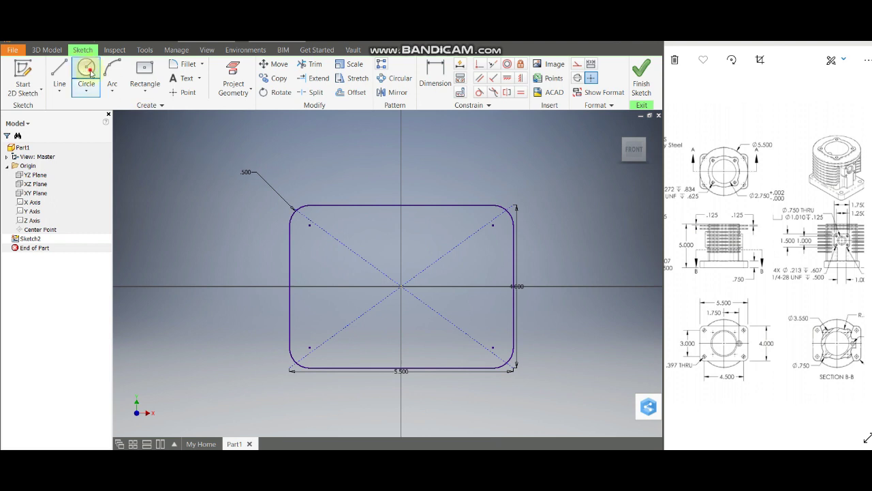
- Draw a 0.397 in diameter circle at the lower-left fillet centre
left_click(310, 348)
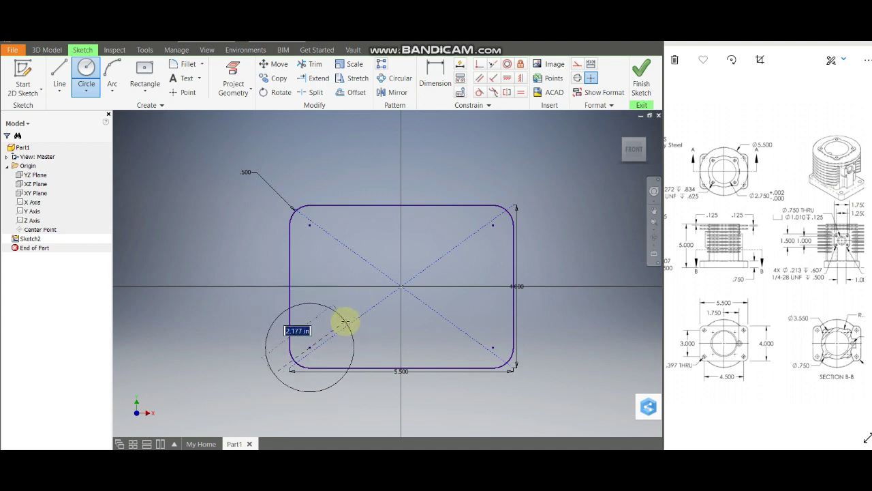
type(".397")
key("Return")
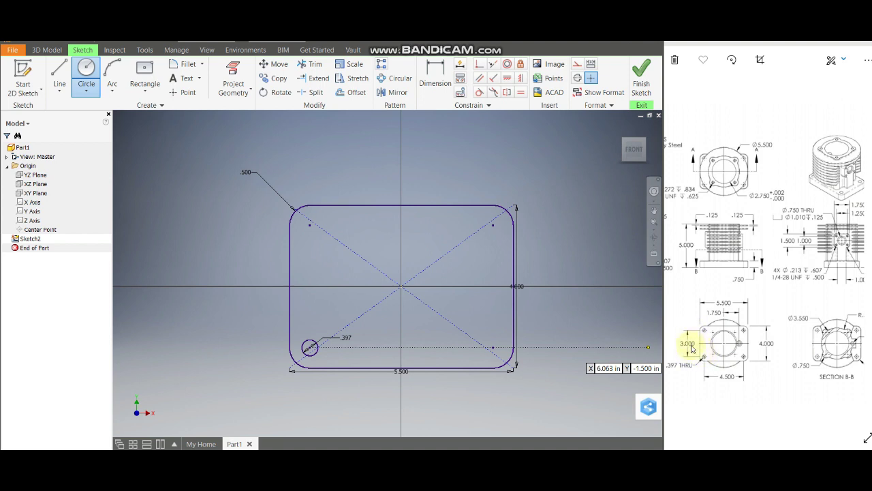
key("Escape")
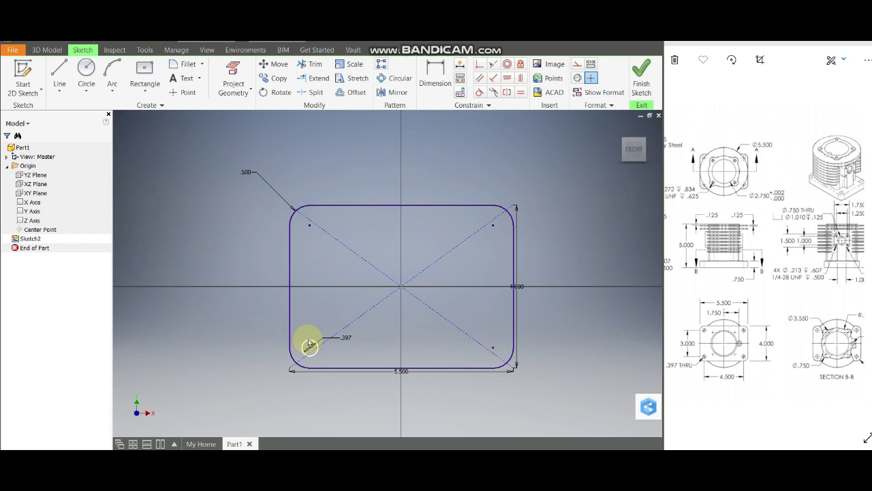
- Pattern the hole 2 × 2, spaced 3 in along the left edge and 4.5 in along the top
left_click(381, 63)
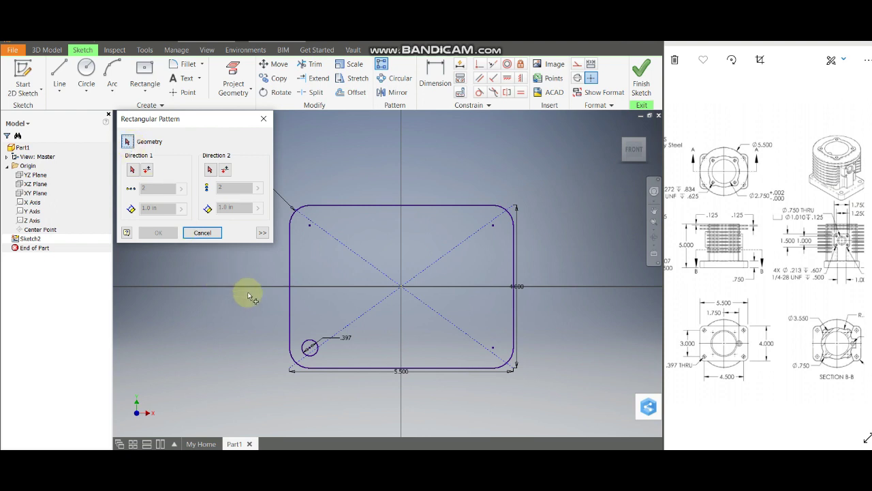
left_click(293, 347)
left_click(133, 169)
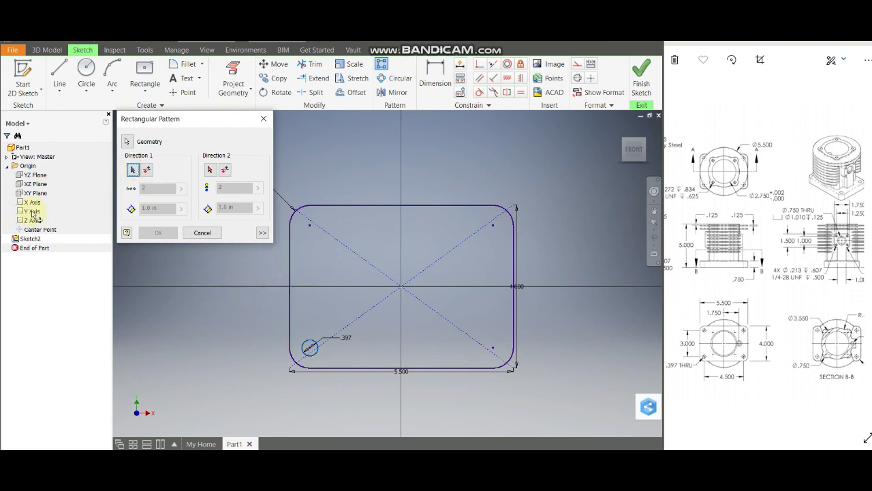
left_click(291, 274)
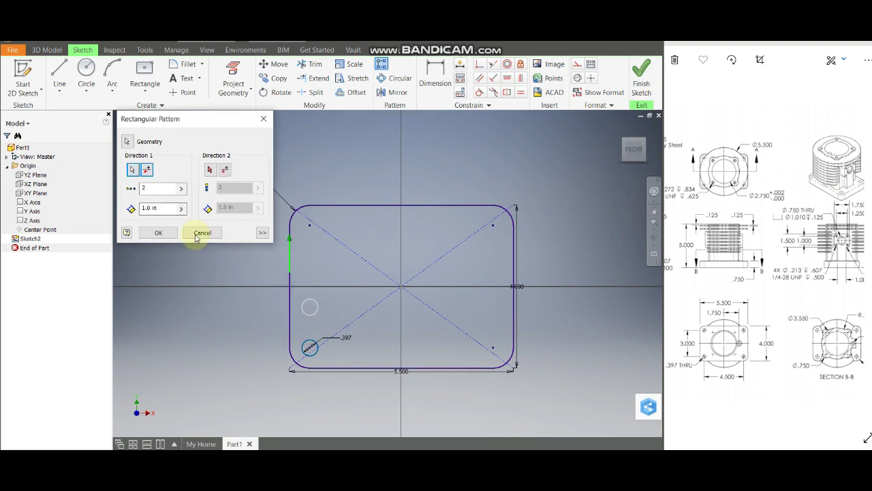
left_click_drag(166, 208, 140, 208)
type("3")
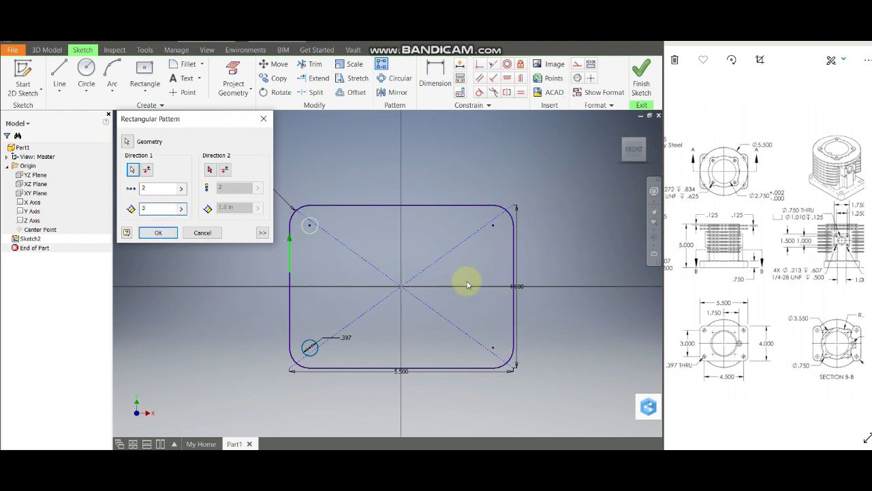
left_click(210, 169)
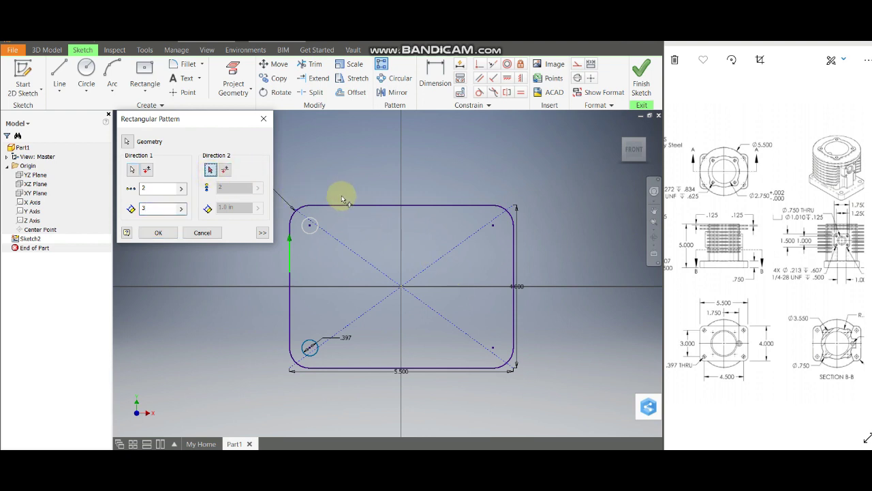
left_click(364, 208)
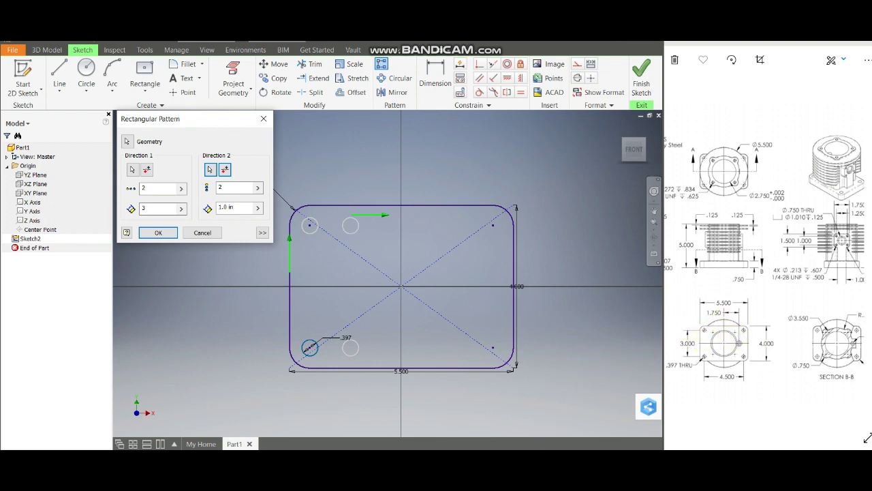
left_click(721, 398)
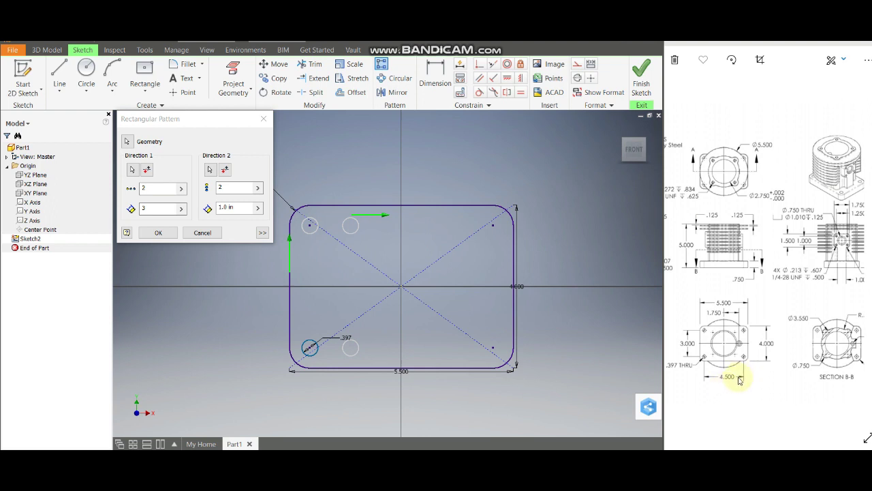
left_click(228, 207)
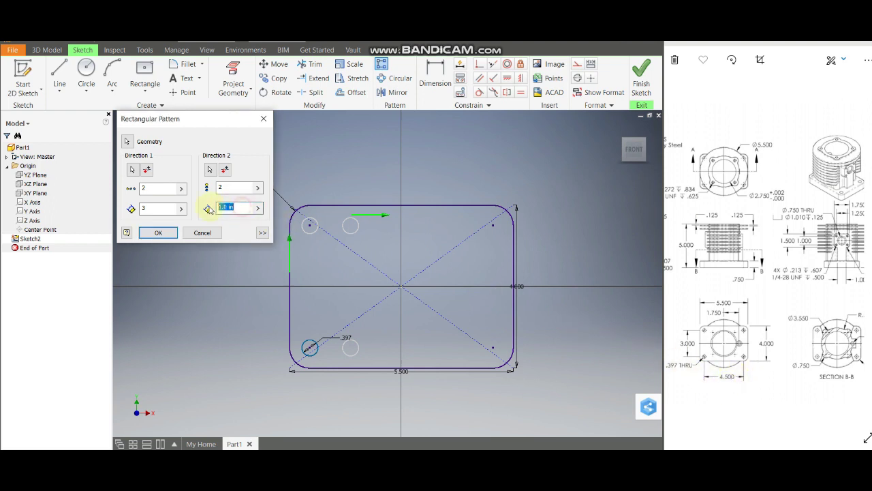
type("4.5")
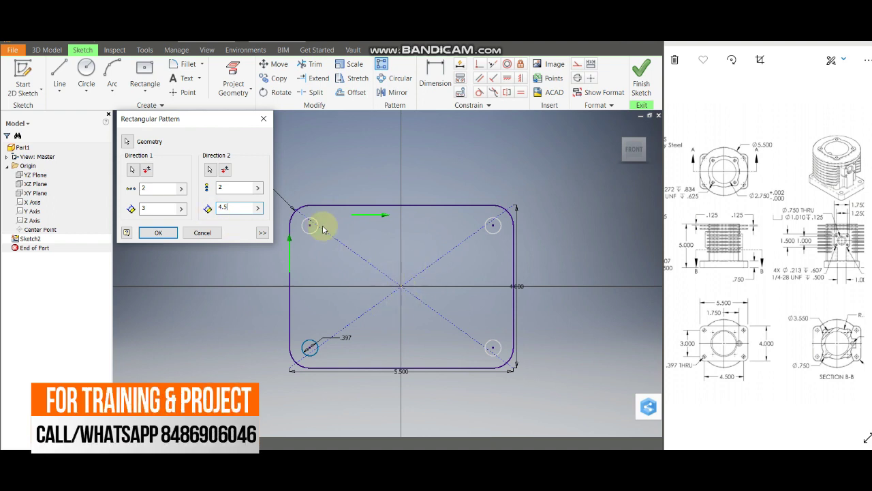
left_click(263, 234)
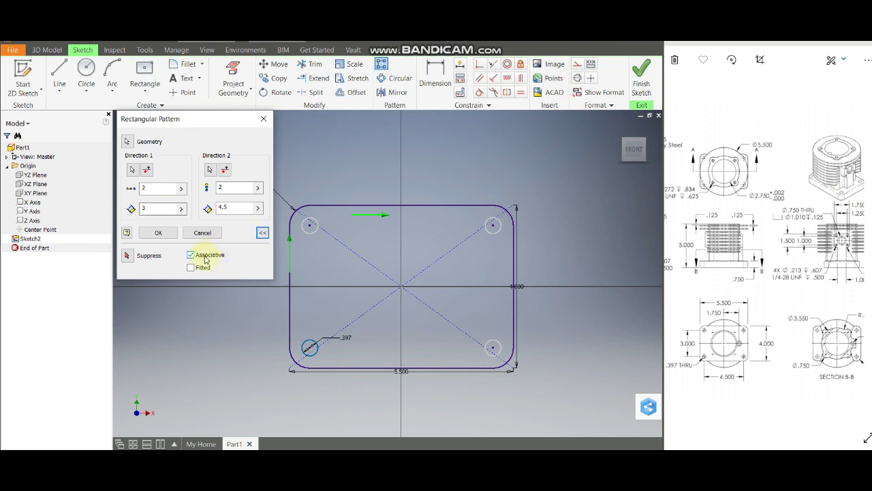
left_click(164, 233)
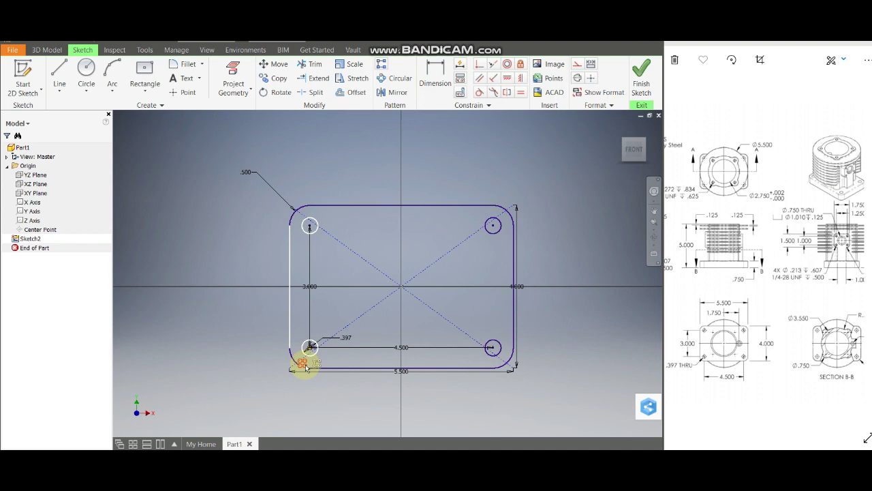
- Re-edit and confirm the hole pattern, then finish the 2D sketch
right_click(306, 369)
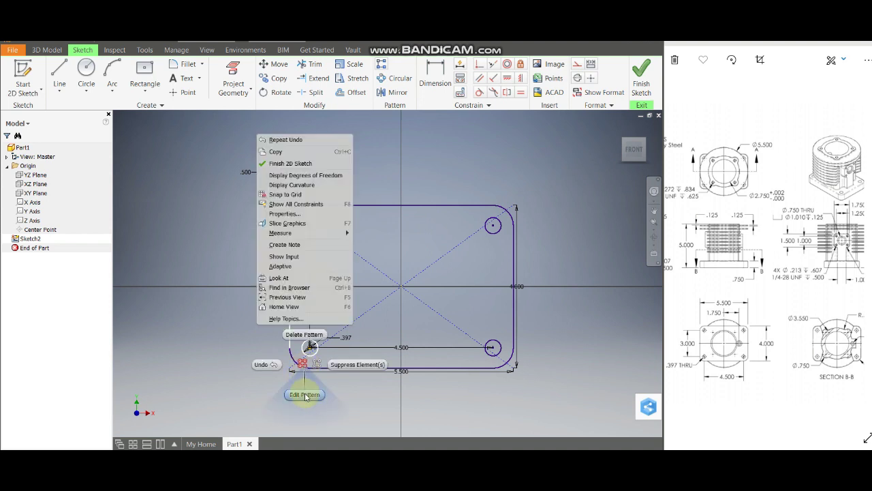
left_click(305, 395)
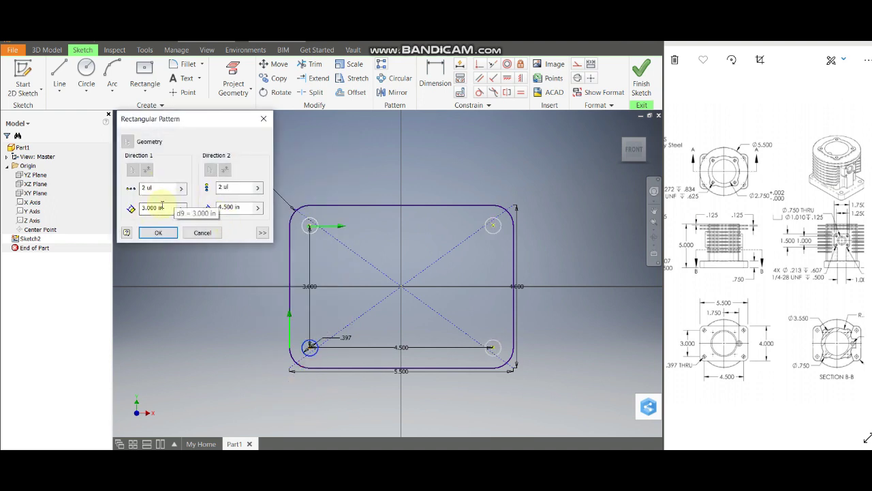
left_click(262, 232)
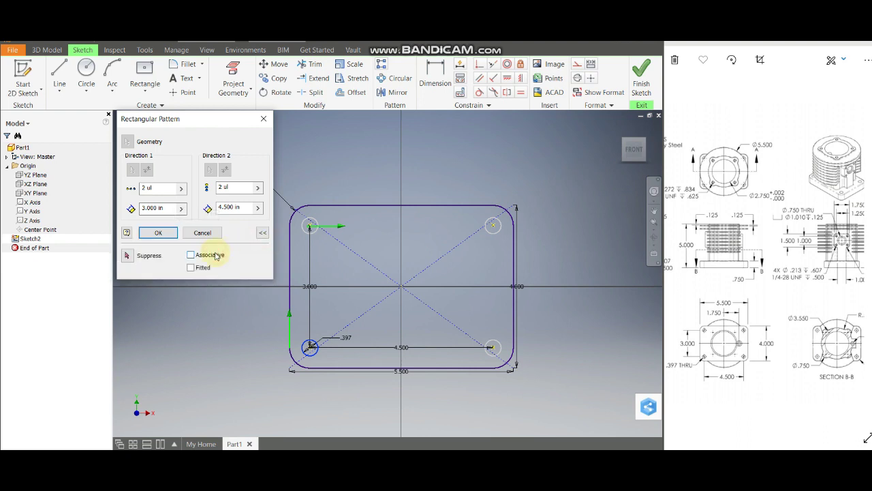
left_click(158, 233)
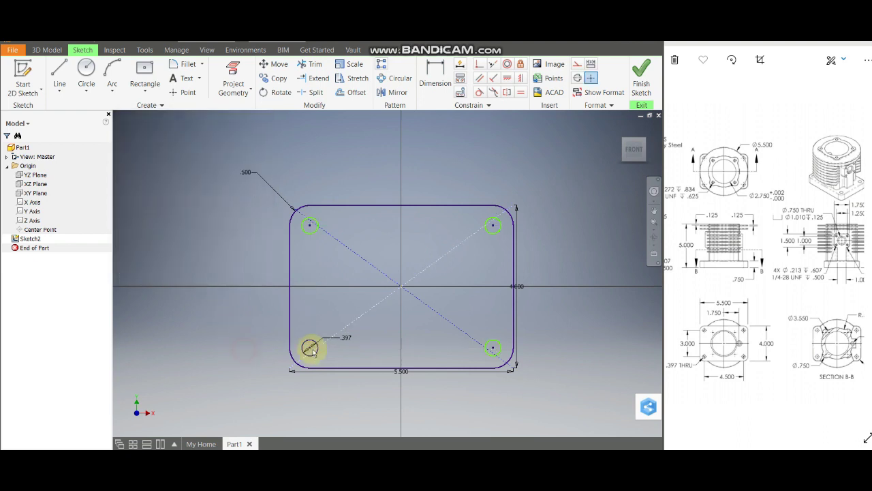
left_click(311, 344)
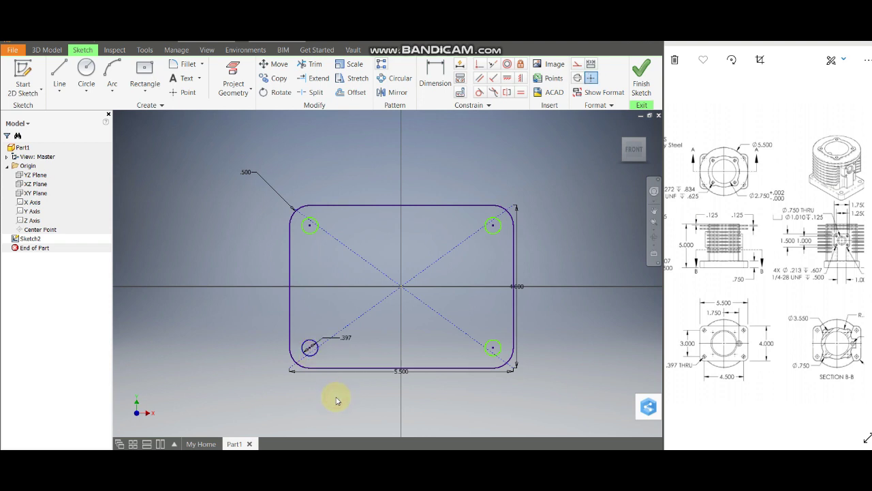
right_click(317, 354)
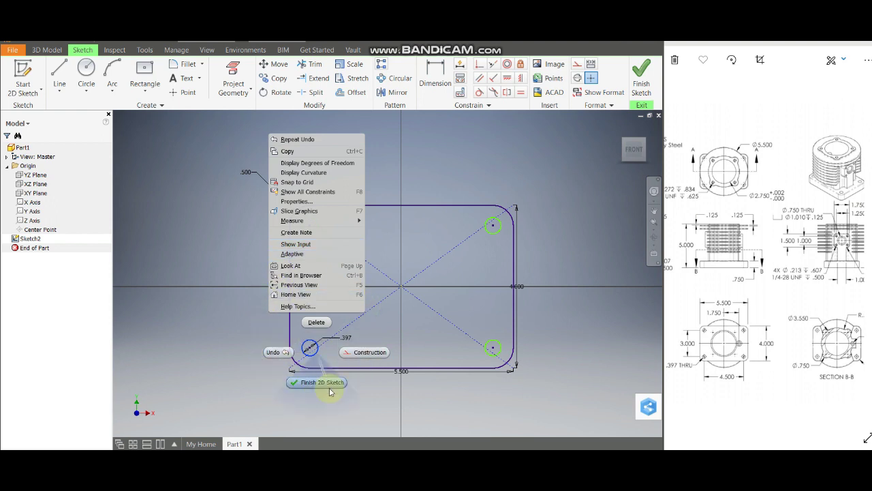
left_click(341, 420)
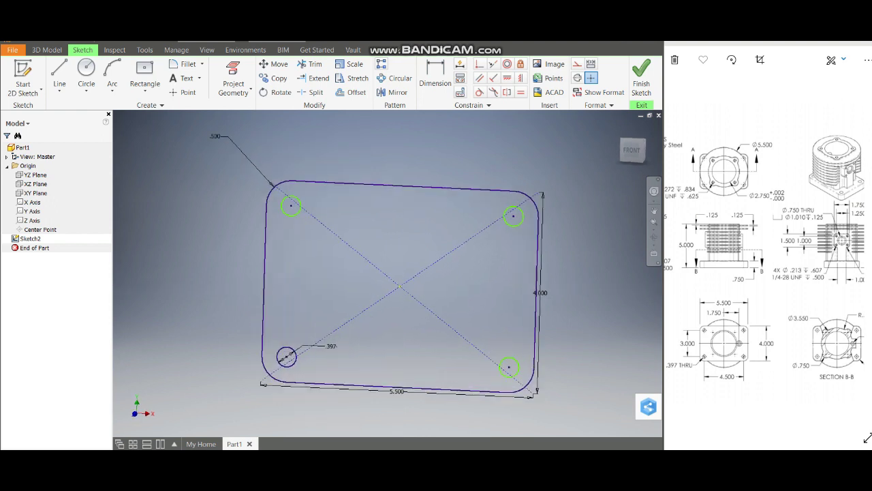
- Undo finishing the sketch and add a 3.55 in circle centred at the origin
key("ctrl+z")
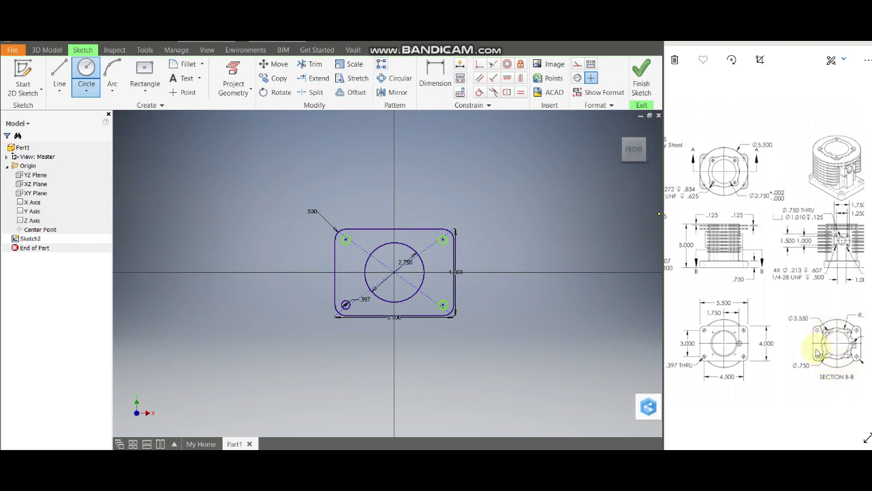
left_click(393, 272)
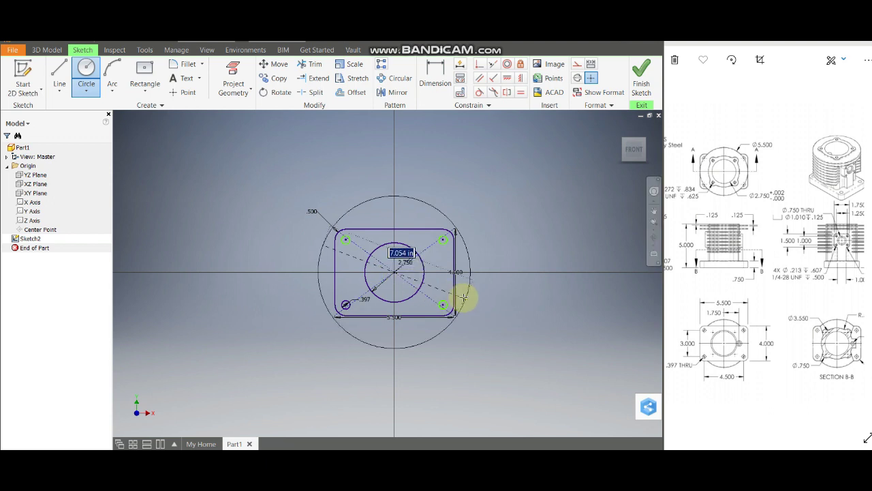
type("3.55")
key("Return")
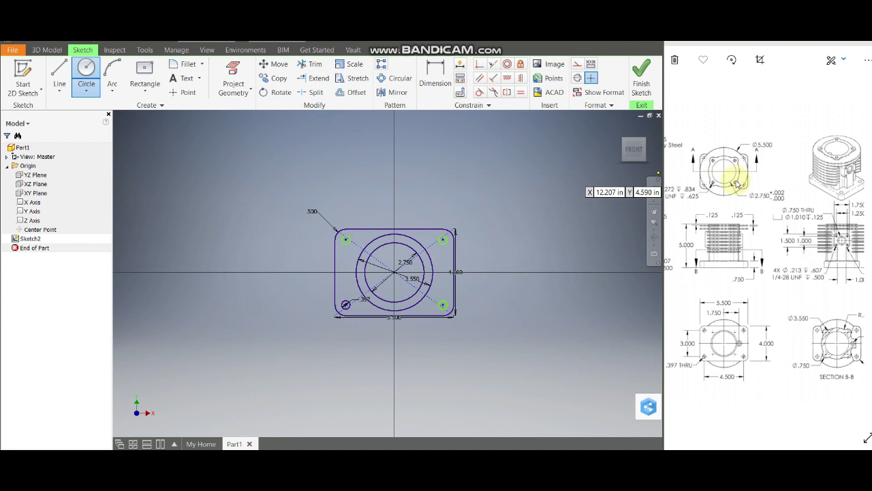
key("Escape")
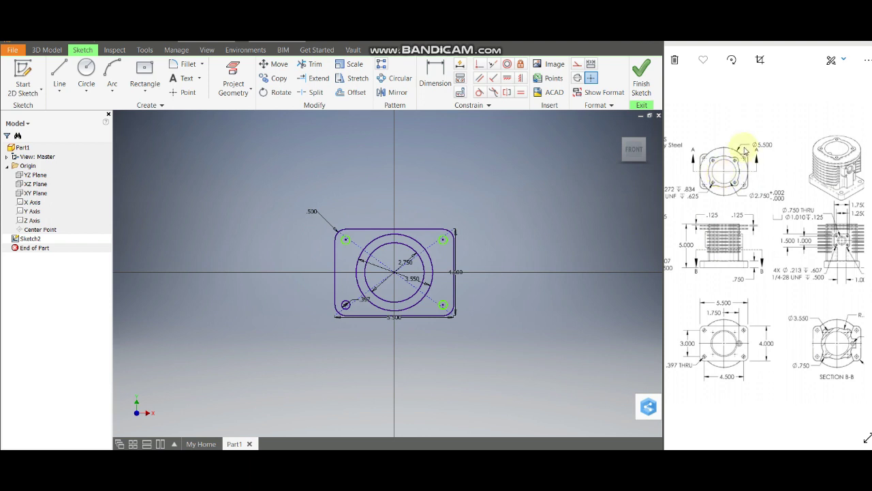
left_click(86, 71)
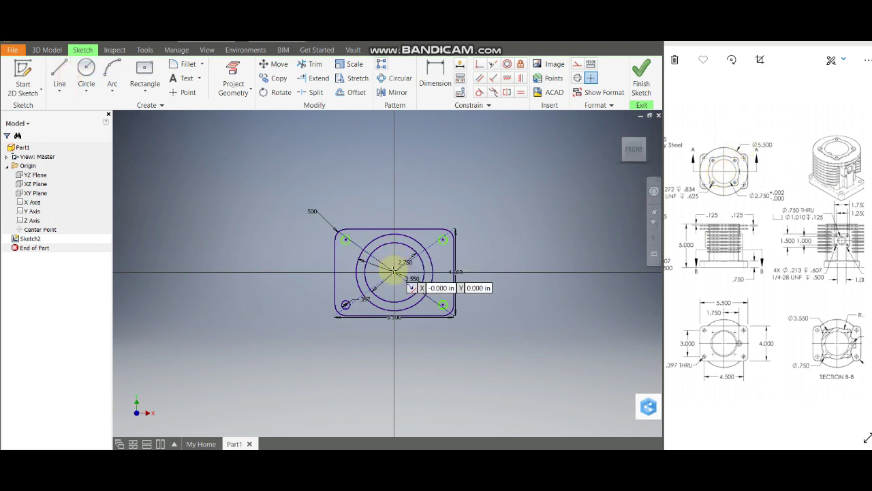
- Draw a 2.5 in line at 45° from the origin and make it construction geometry
key("l")
left_click(394, 271)
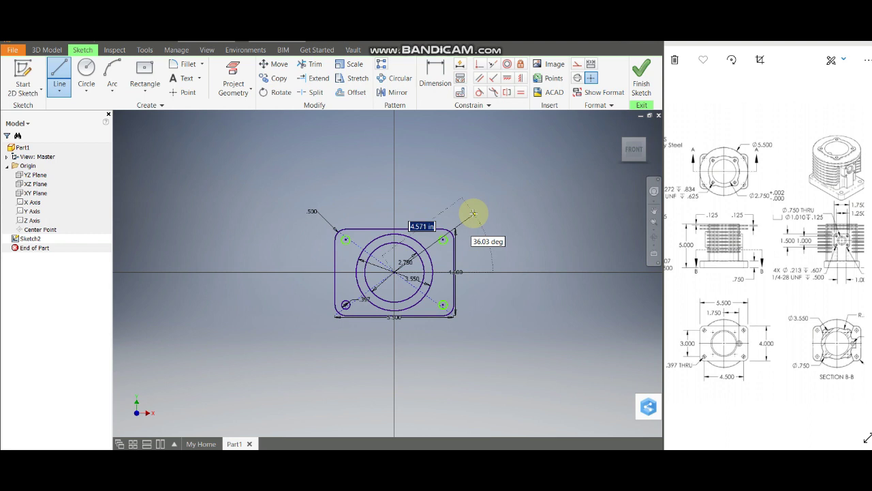
scroll(490, 381, "up", 3)
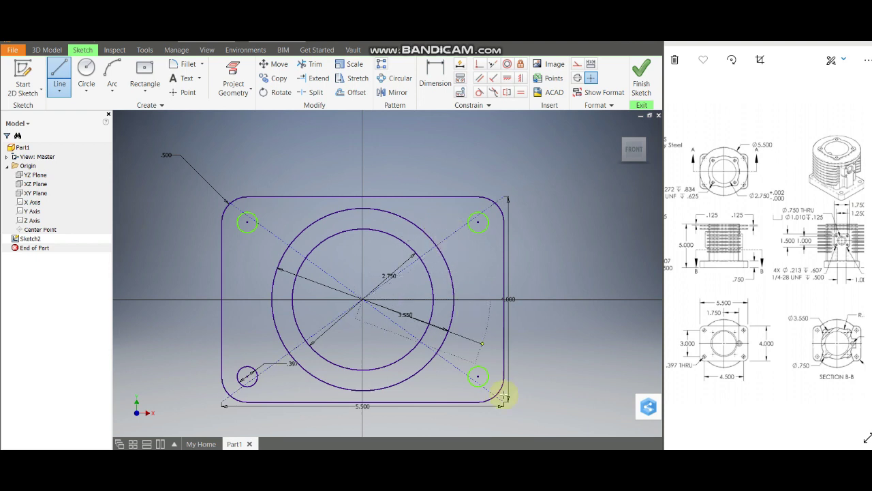
key("Escape")
left_click_drag(399, 209, 437, 229)
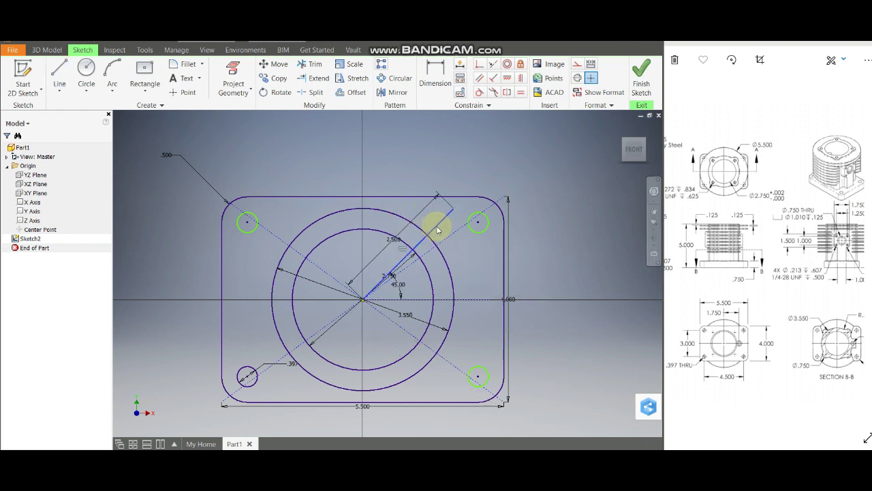
right_click(437, 229)
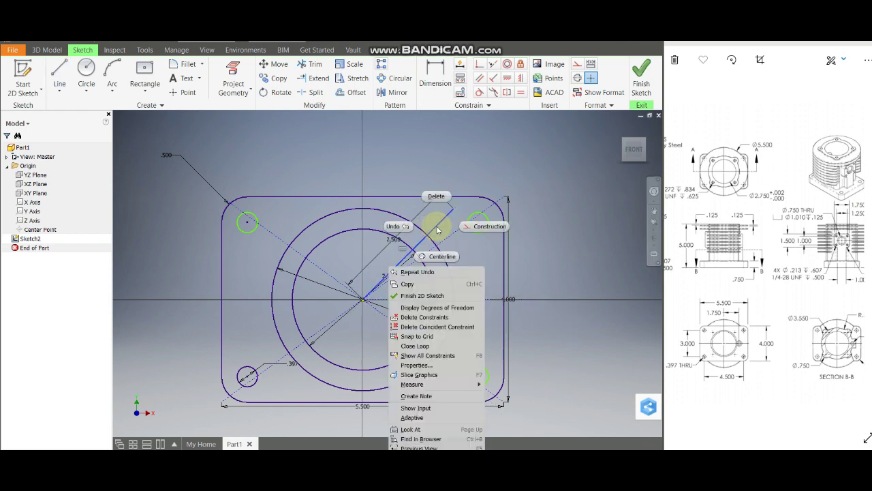
left_click(489, 227)
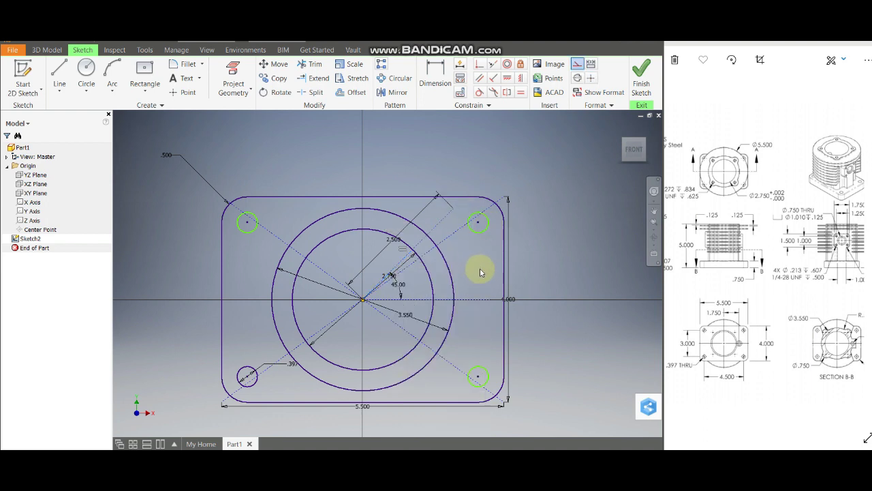
left_click(480, 272)
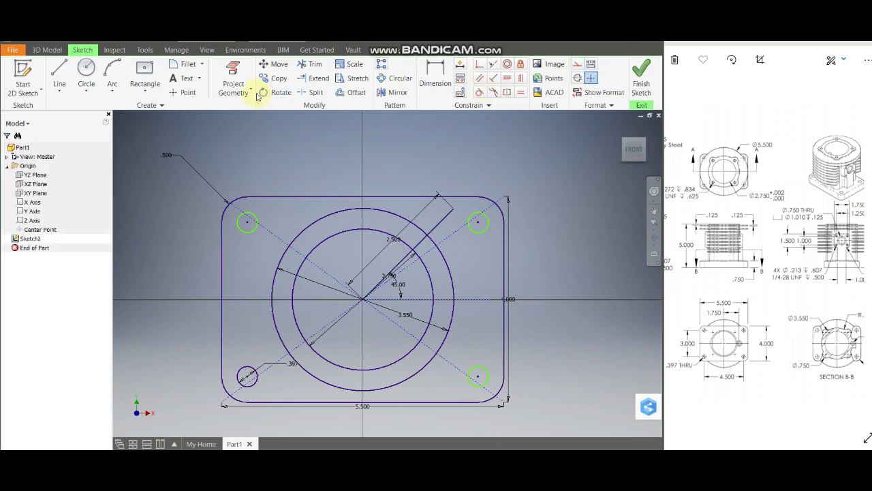
left_click(86, 69)
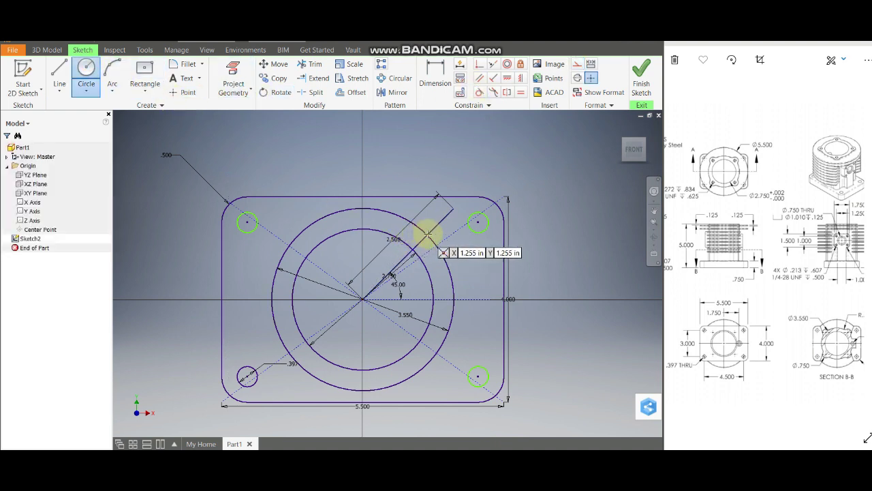
- Add a 0.75 in circle at the 45° line's end and fix the locating line at 45°
left_click(428, 234)
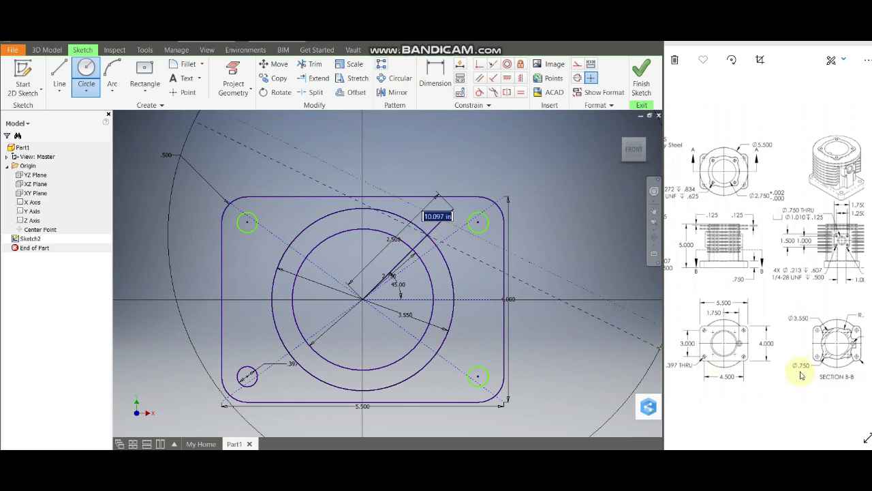
type("0.75")
key("Tab")
left_click(444, 243)
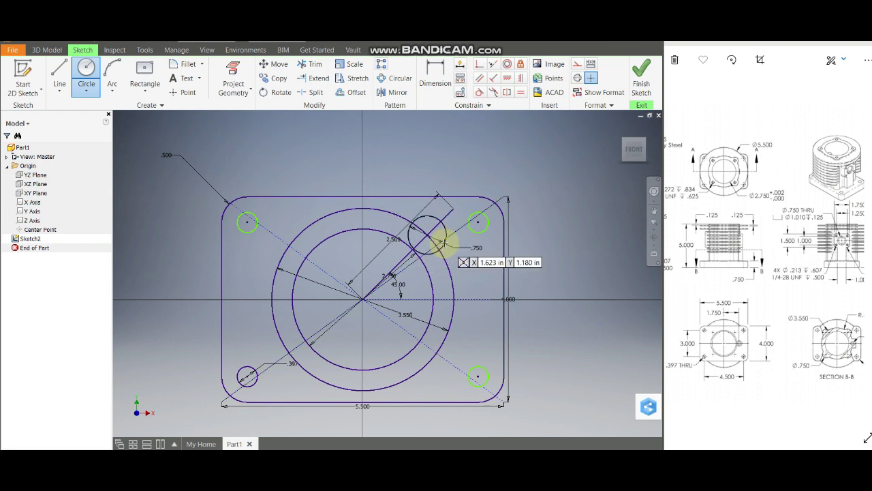
scroll(428, 224, "down", 3)
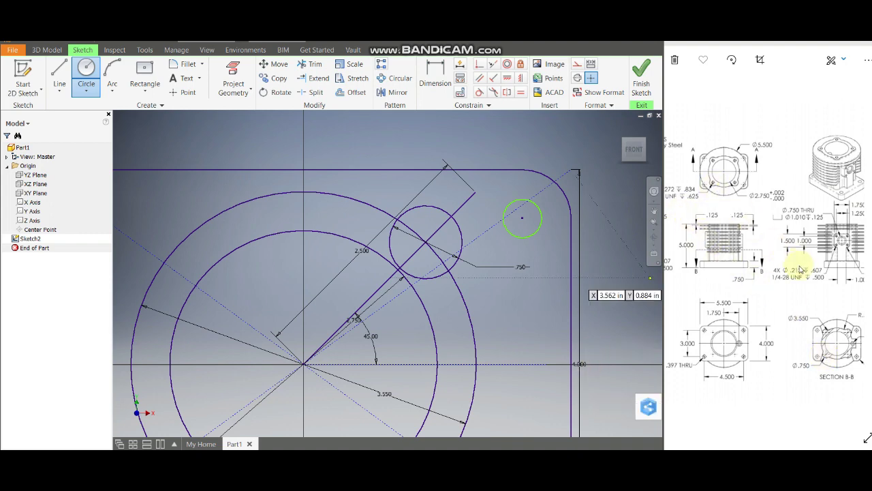
left_click(749, 272)
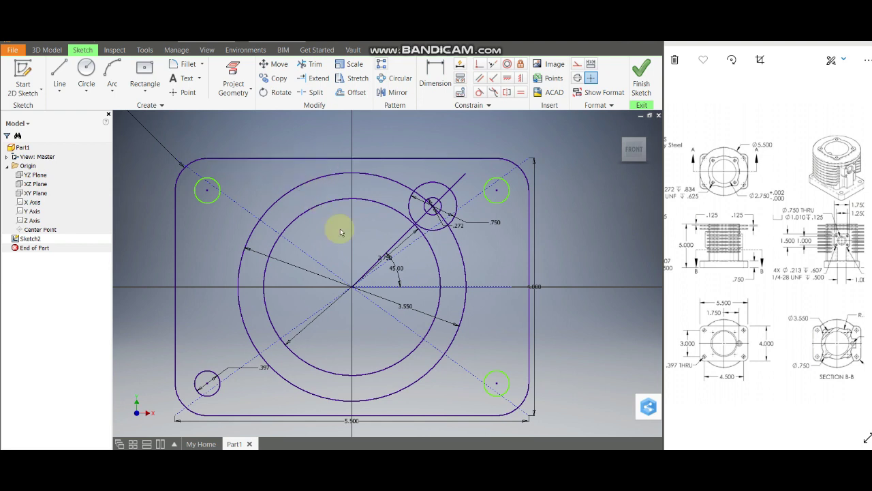
left_click(399, 272)
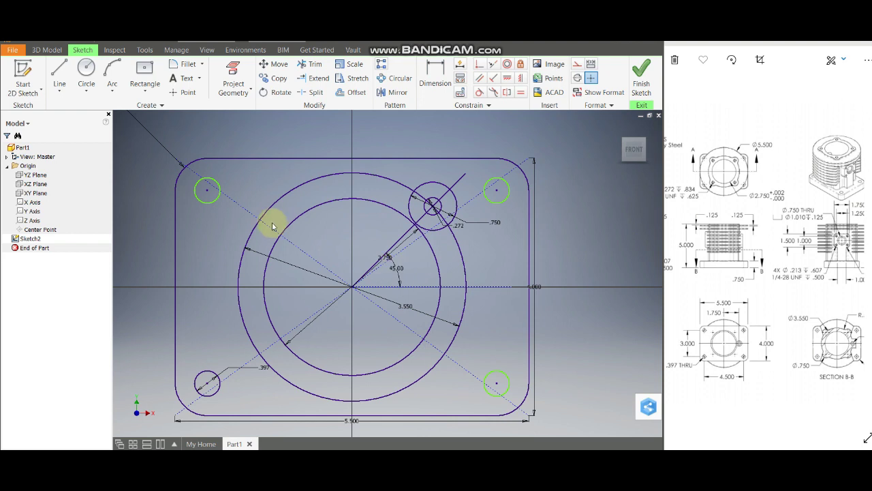
left_click(216, 200, "ctrl")
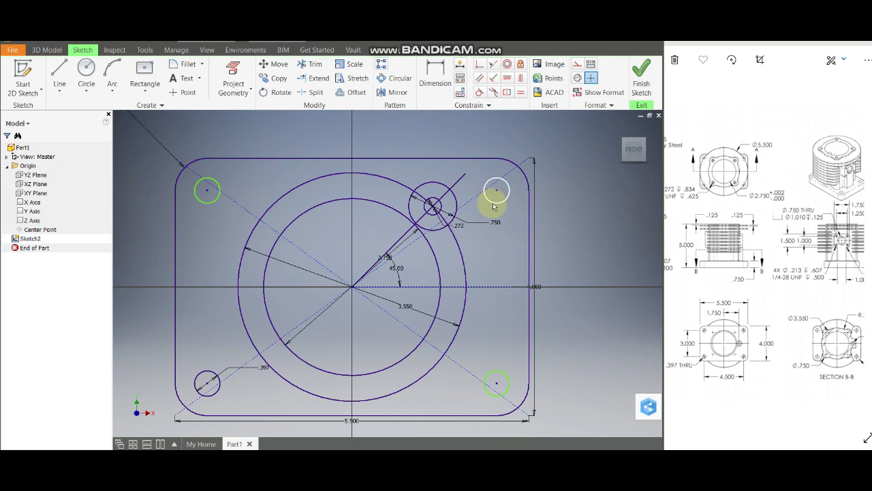
- Dimension the upper-right hole at .397 diameter and fix it in place
left_click(435, 75)
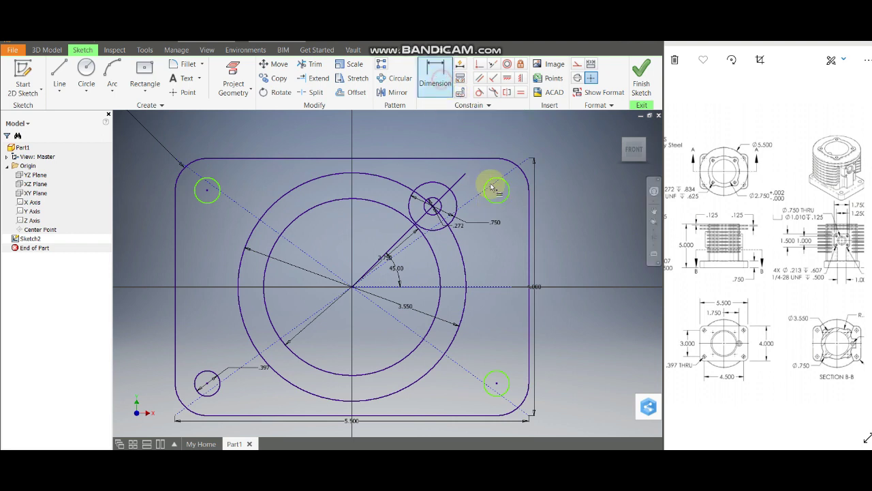
left_click(534, 195)
left_click(569, 188)
left_click(580, 230)
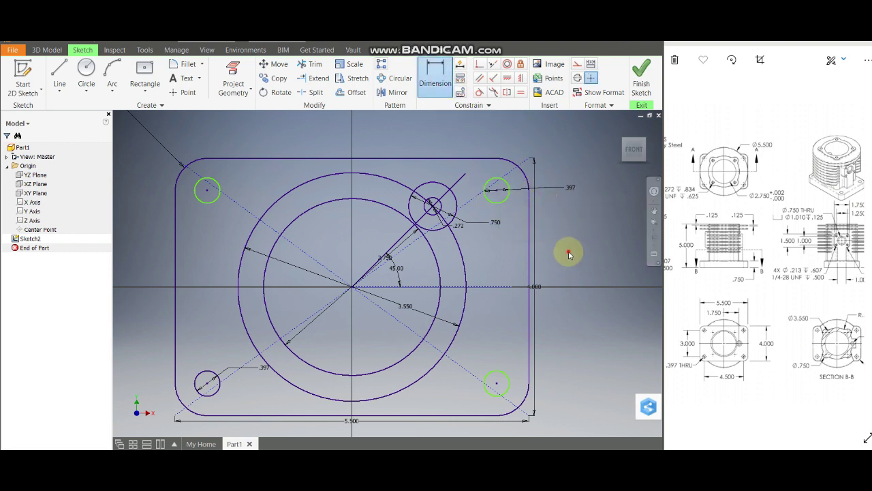
left_click(521, 66)
left_click(496, 193)
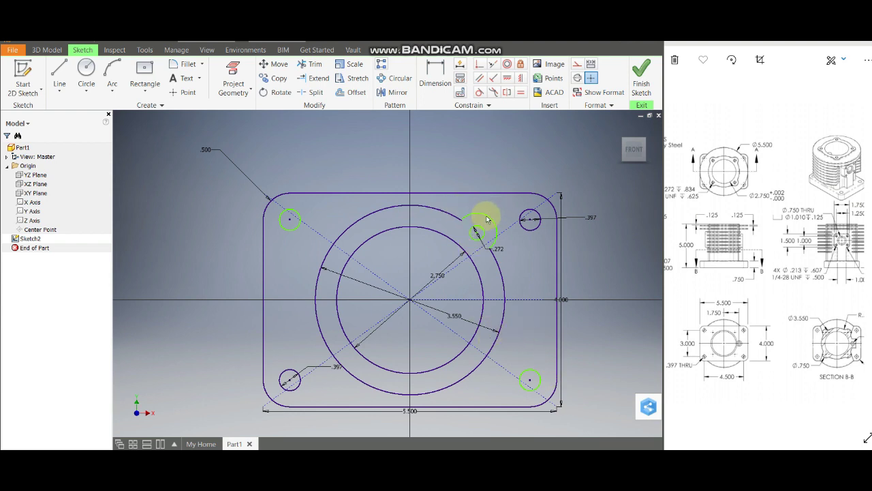
- Try a circular pattern on the small circle and arc, then cancel it
left_click(481, 228)
left_click(397, 78)
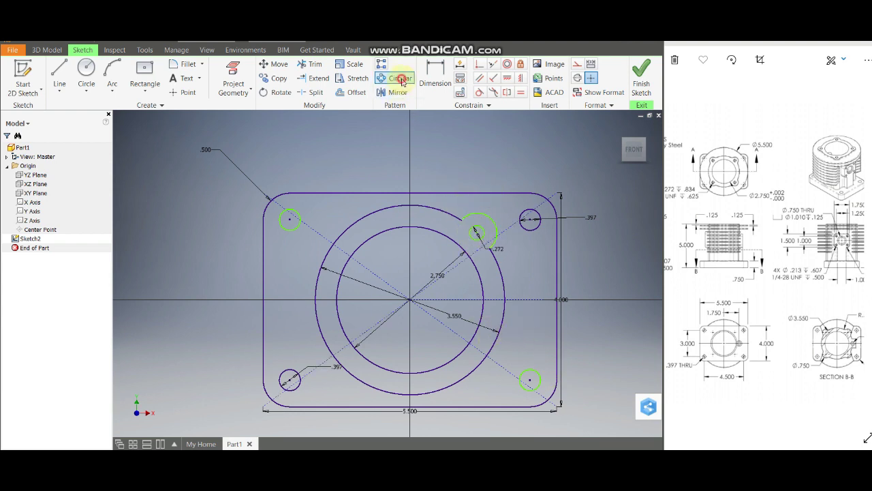
left_click(477, 229)
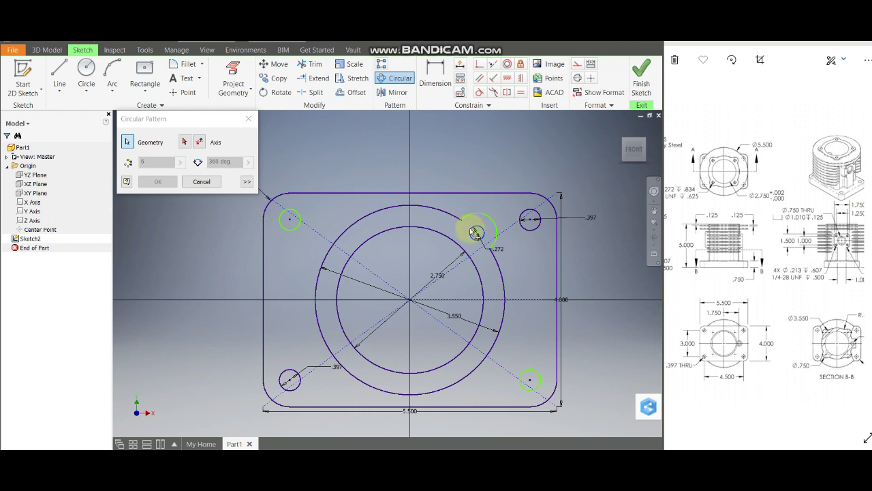
left_click(837, 339)
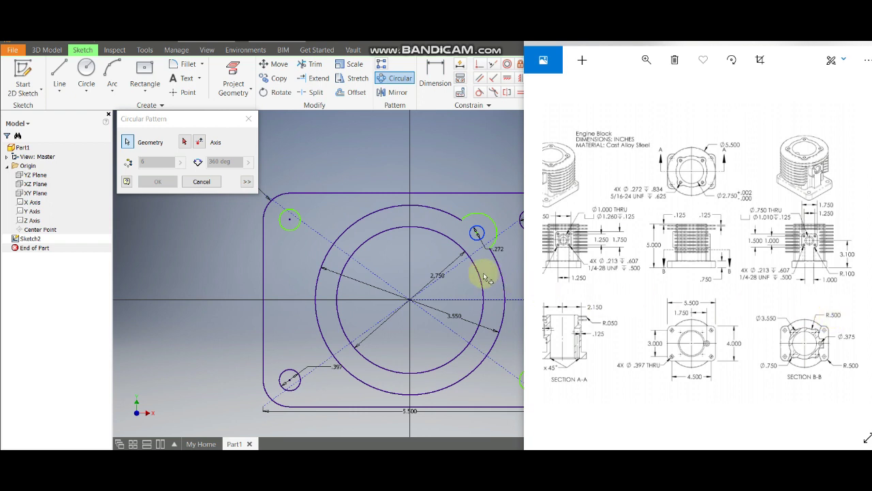
left_click(438, 250)
left_click(485, 215)
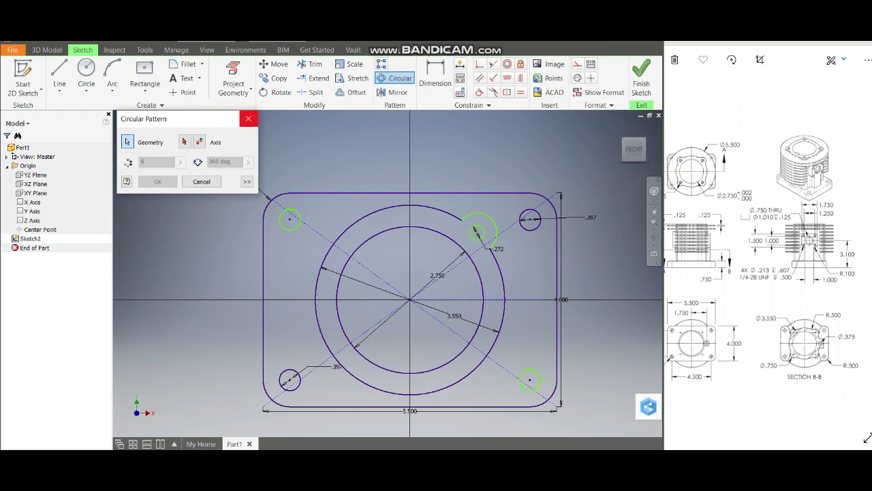
left_click(248, 119)
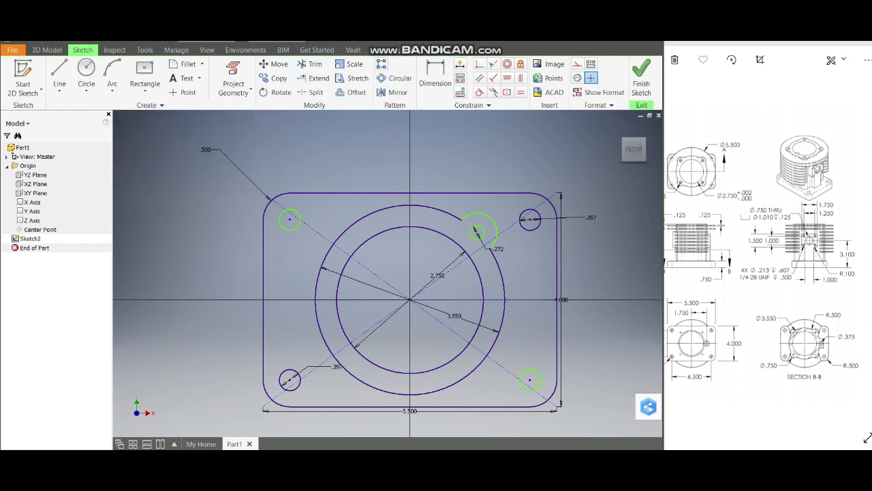
- Fillet the 3.550 in ring circle into the small 0.750 in upper-right circle with a 0.500 in arc
left_click(184, 64)
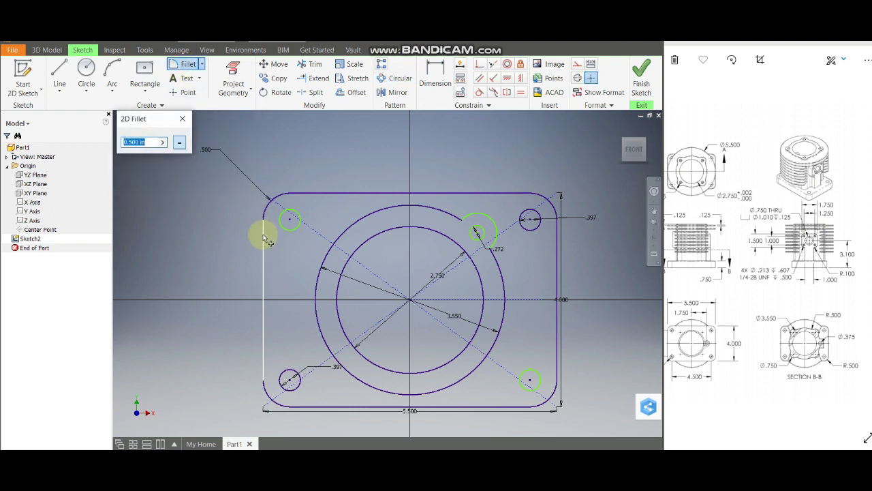
left_click(459, 220)
left_click(477, 228)
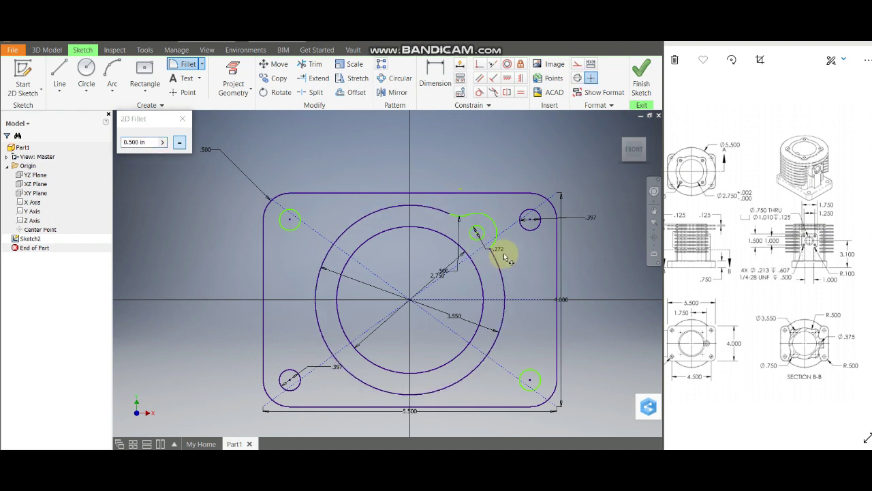
left_click(496, 258)
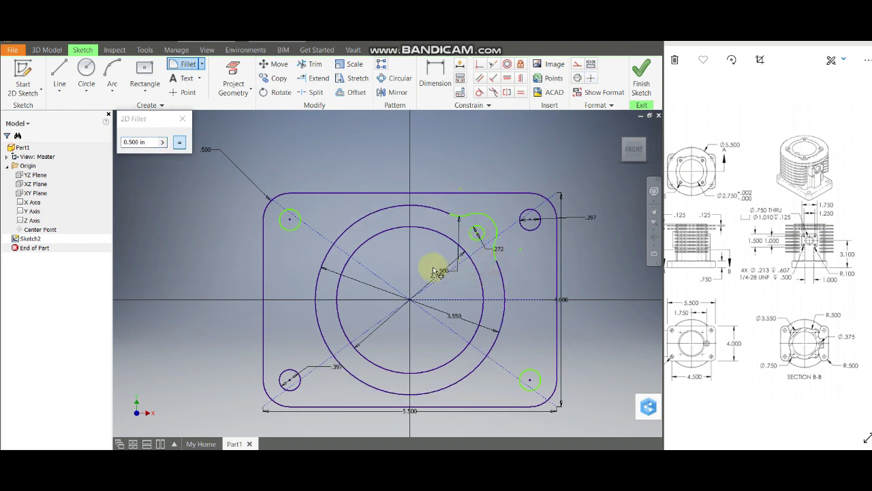
left_click(182, 118)
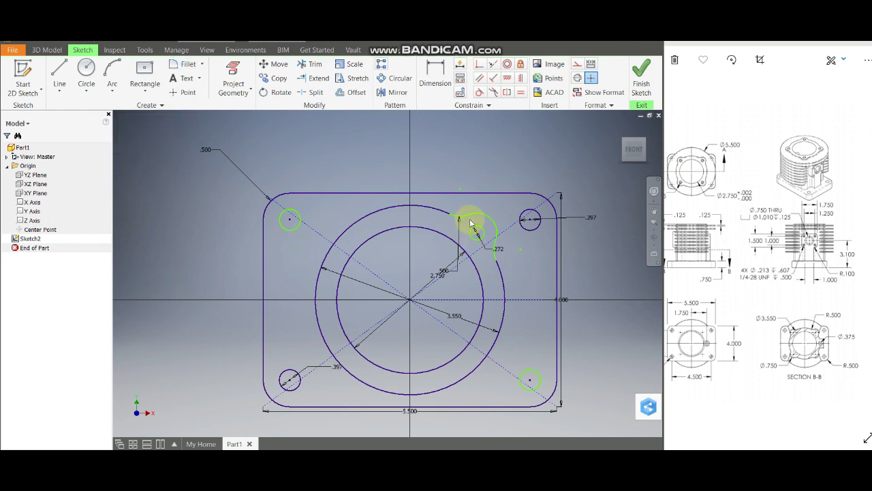
scroll(469, 225, "down", 3)
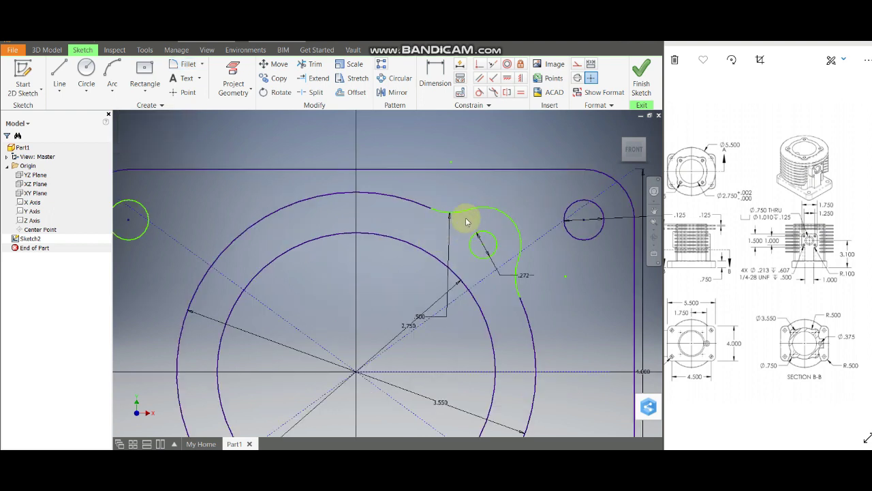
scroll(466, 218, "up", 3)
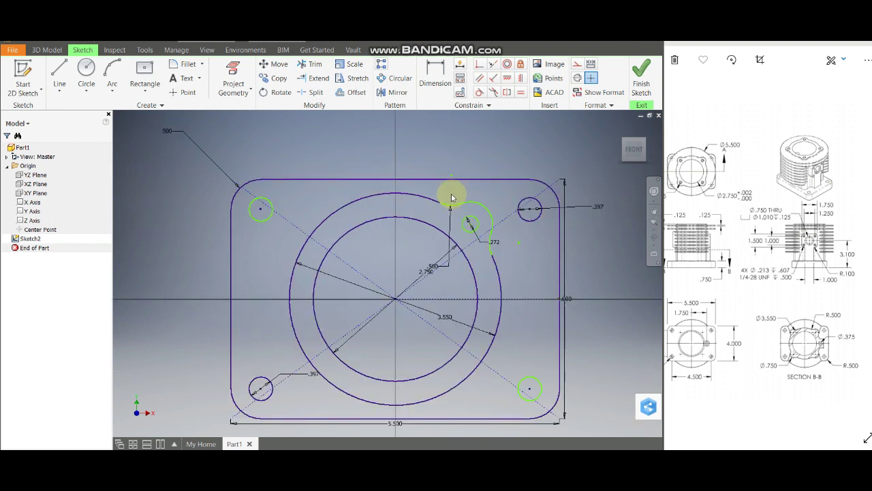
- Circular-pattern the fillet arc and small circle 4 times about the sketch centre over 360°
left_click(384, 79)
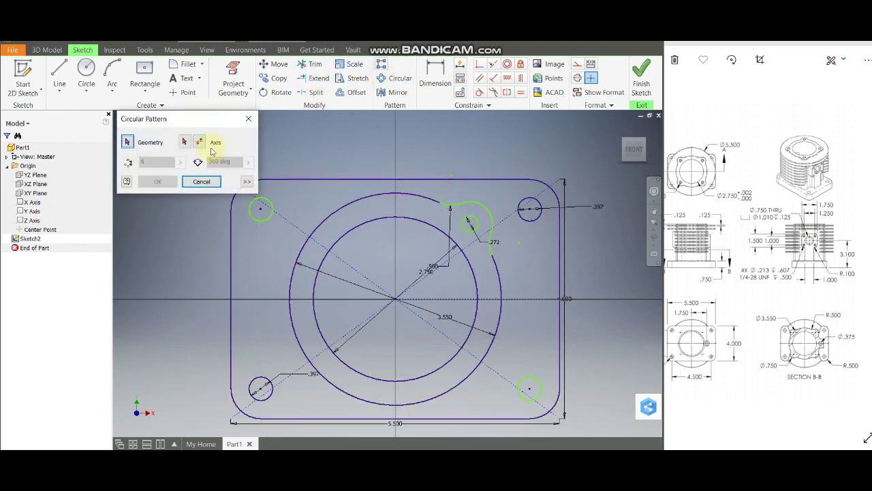
left_click(475, 209)
left_click(476, 226)
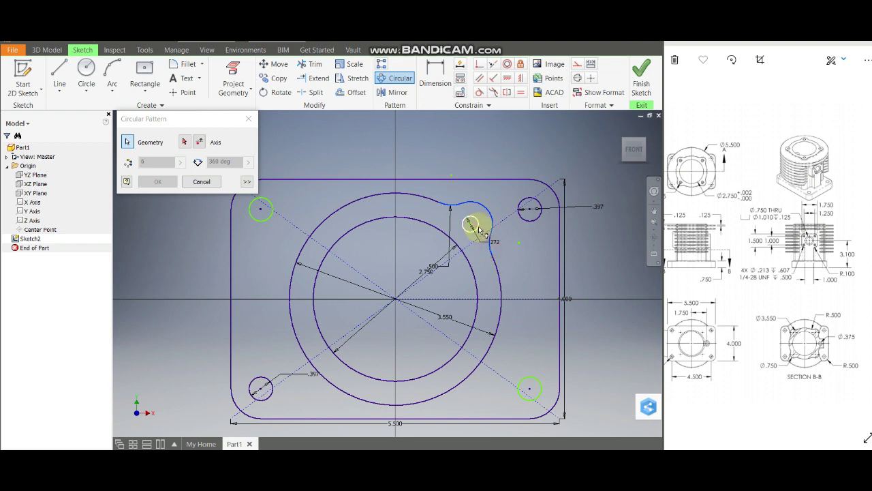
left_click(191, 143)
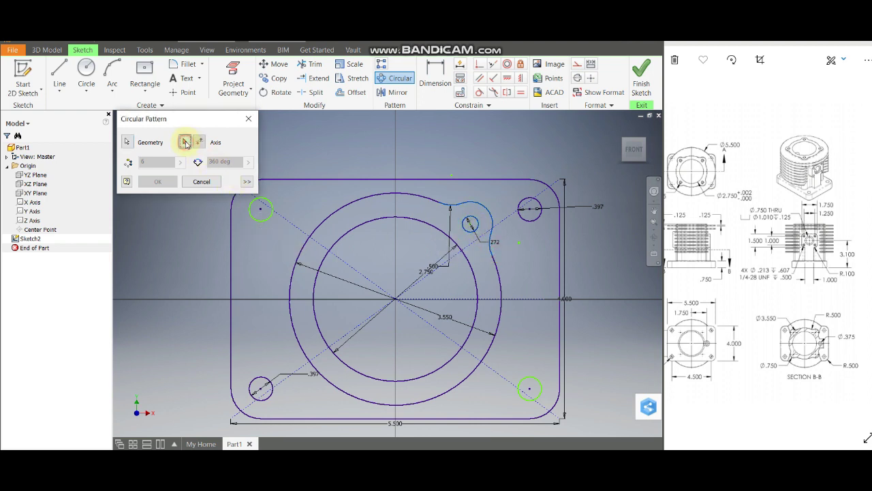
left_click(401, 306)
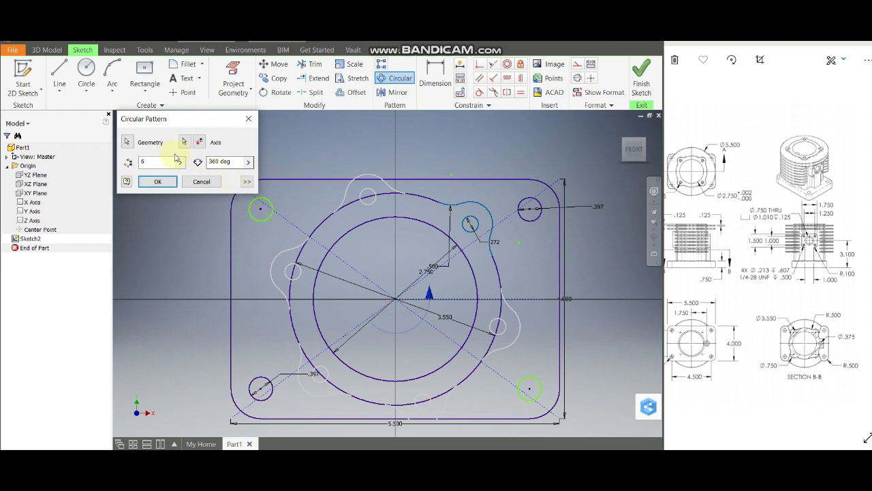
left_click_drag(157, 164, 129, 165)
type("4")
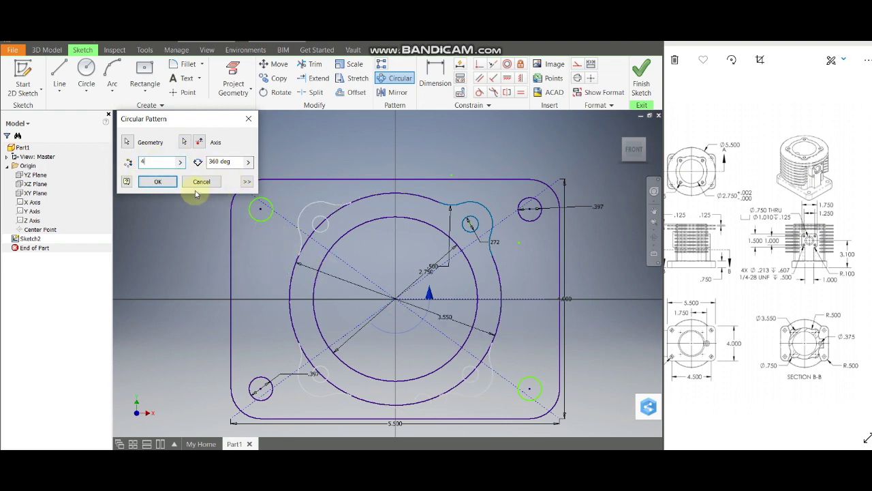
left_click(248, 179)
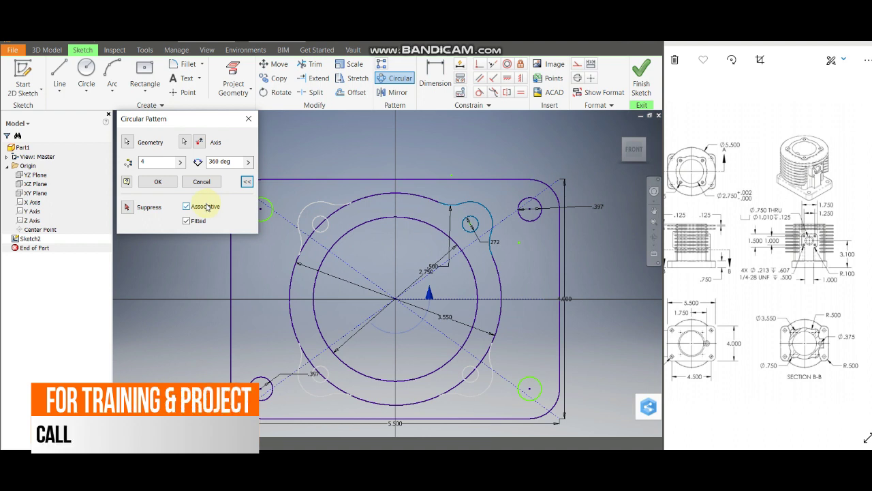
left_click(169, 187)
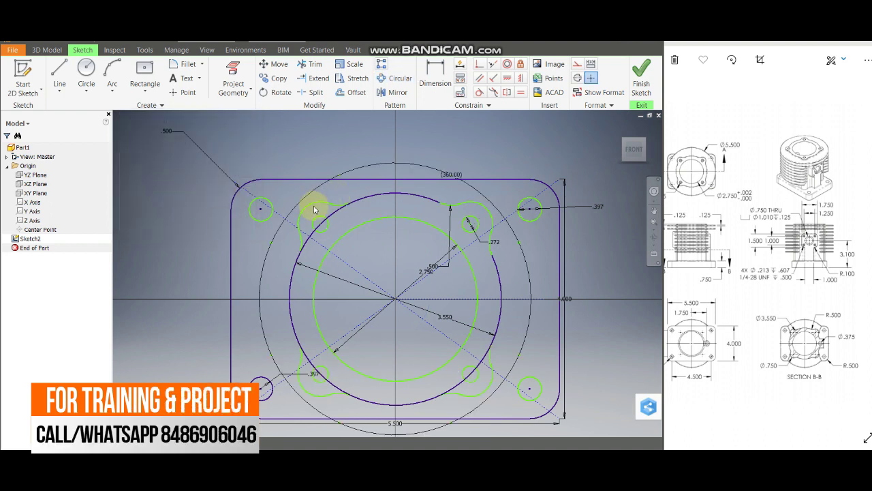
- Trim away the extra arc piece near the upper-left lug
left_click(312, 64)
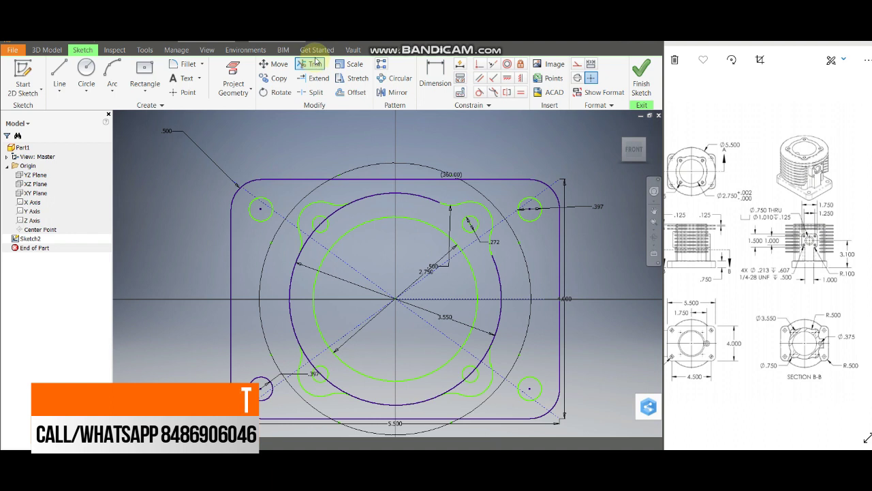
left_click(318, 201)
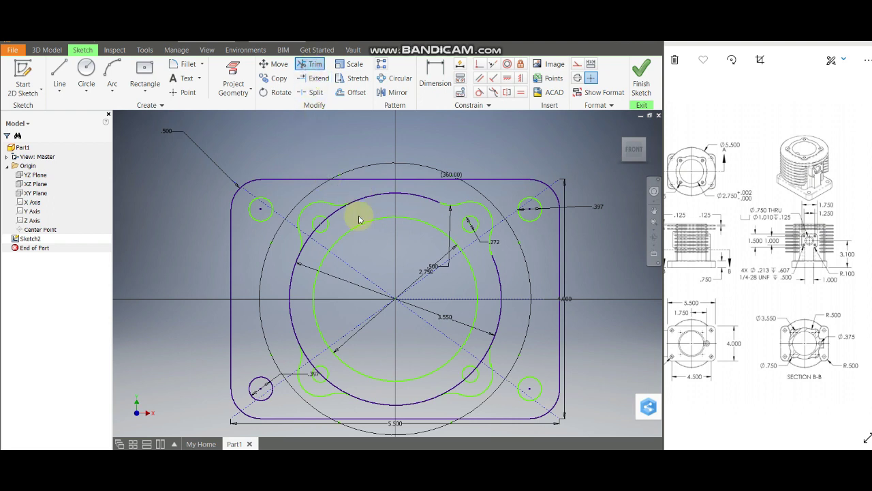
key("Escape")
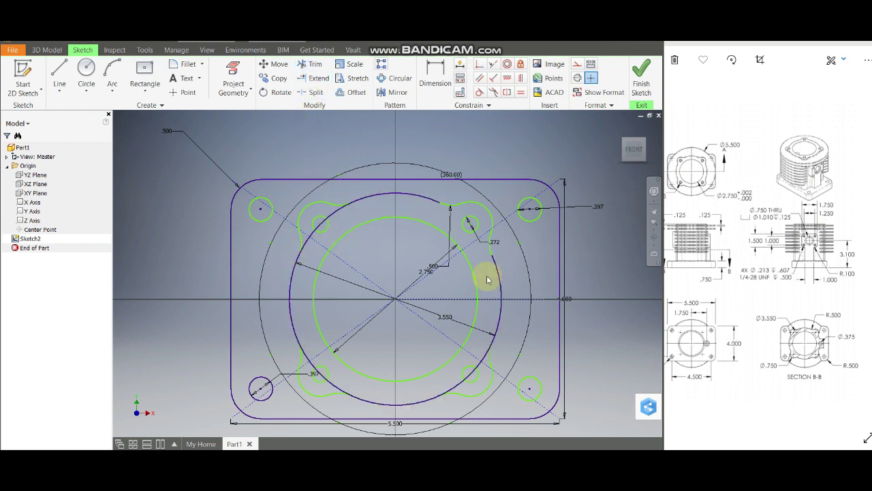
- Circular-pattern the upper-right fillet arc and circle segment to all four lugs
left_click(487, 211)
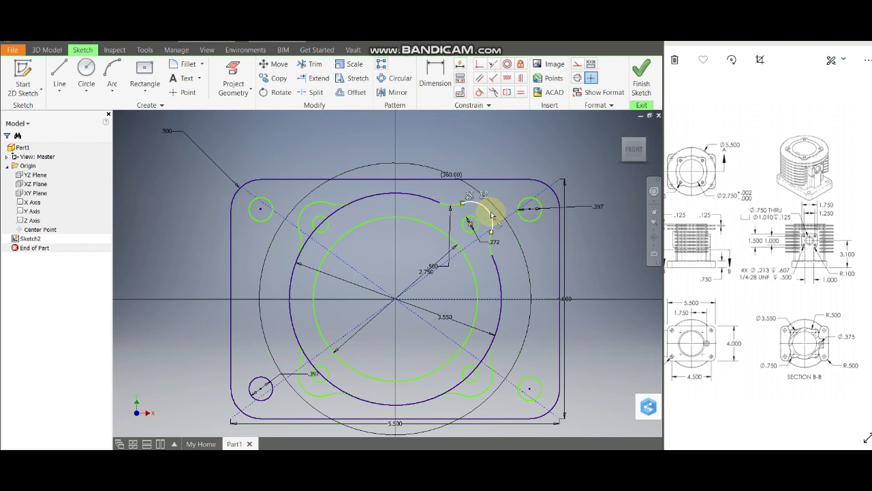
left_click(470, 195, "ctrl")
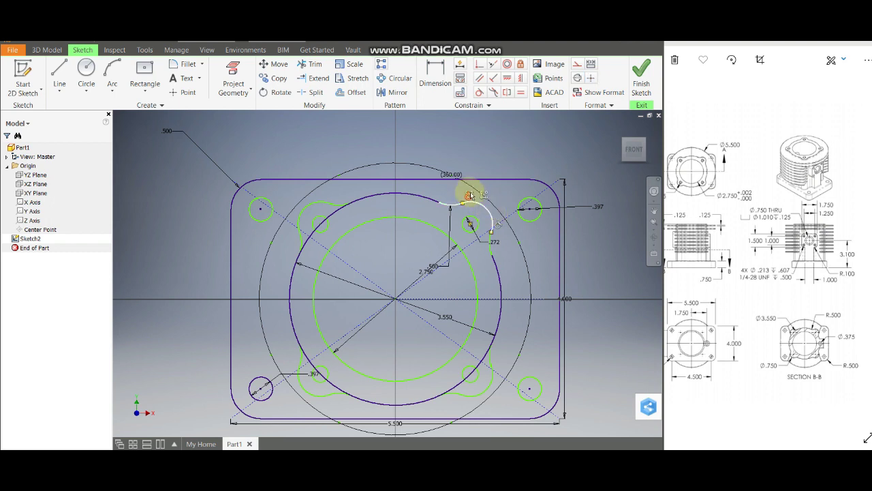
right_click(471, 195)
left_click(472, 218)
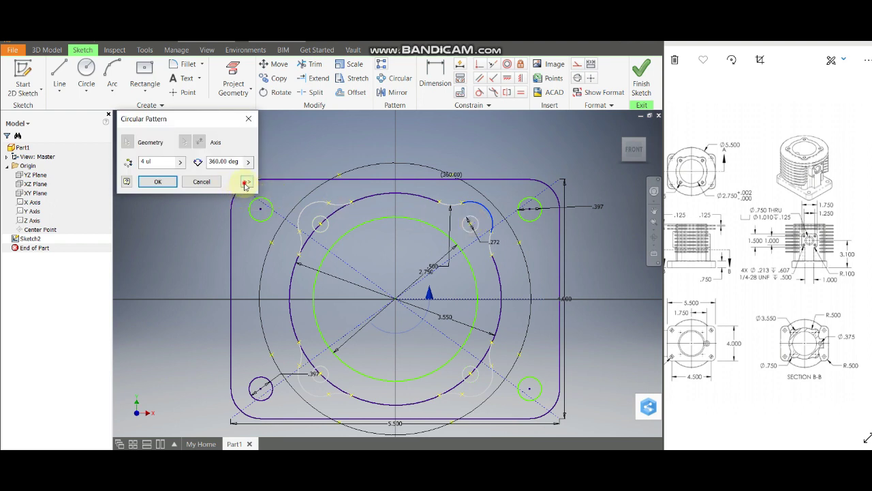
left_click(247, 181)
left_click(157, 182)
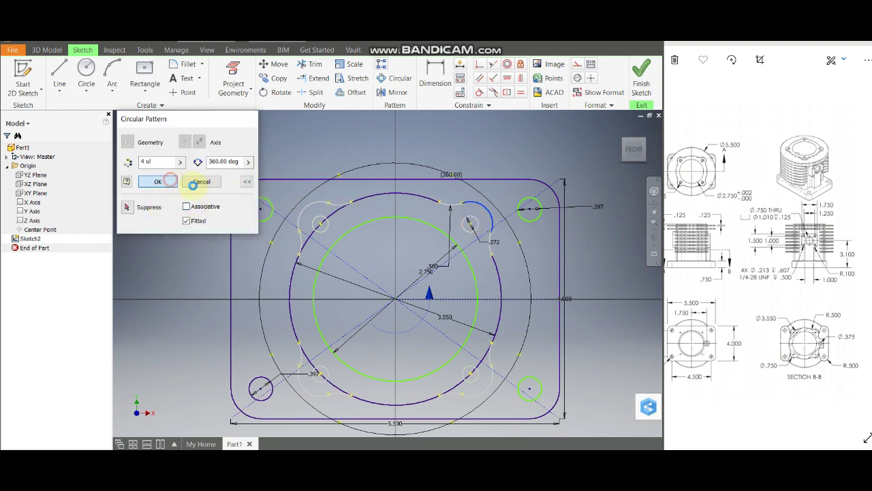
- Trim the leftover arc piece near the top-left hole
left_click(313, 63)
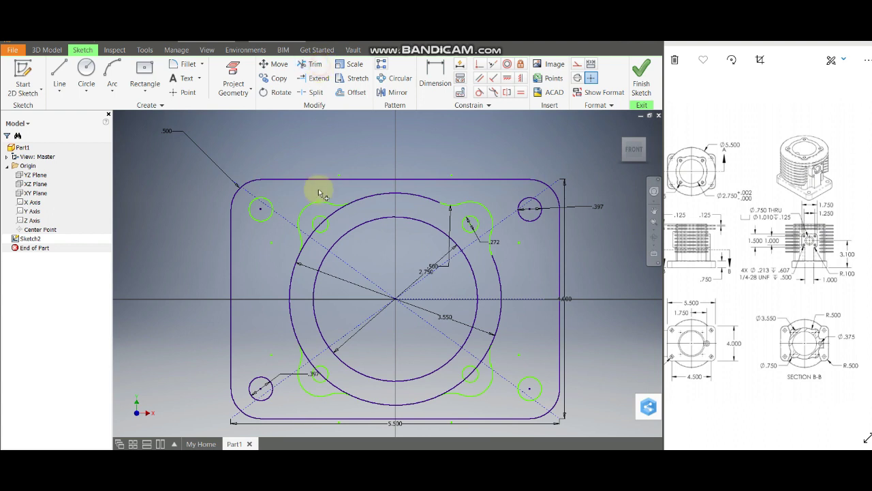
left_click(316, 202)
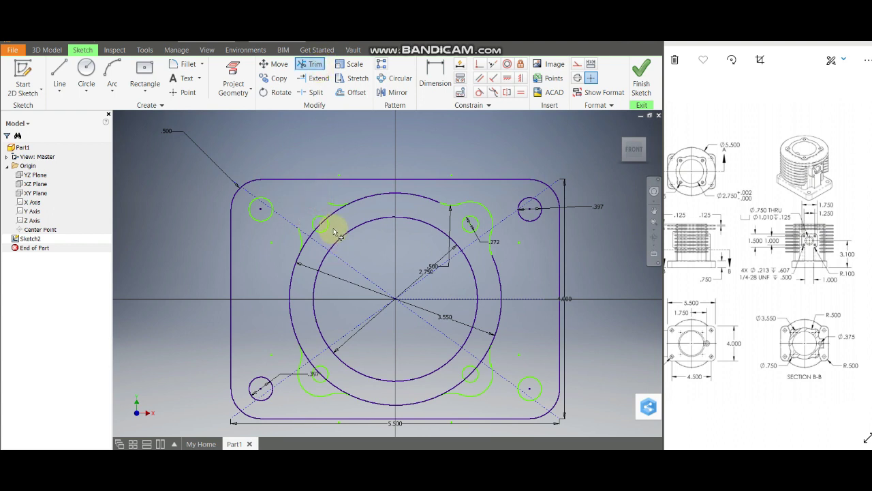
key("Escape")
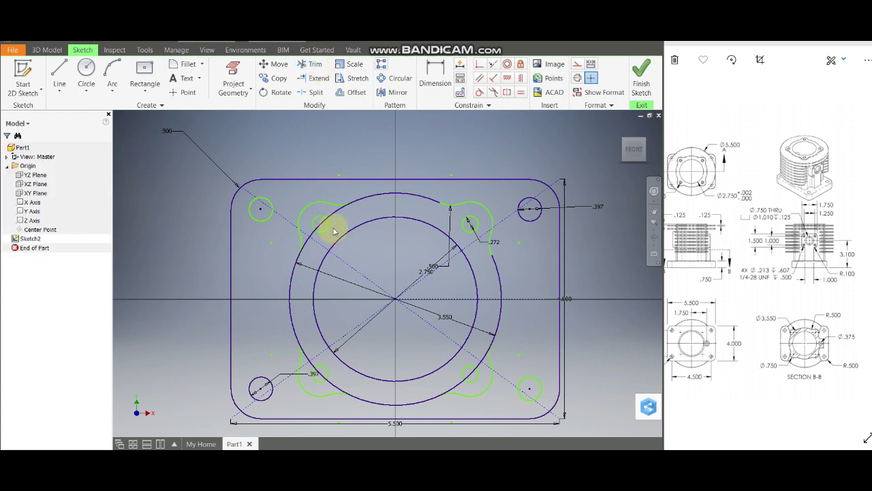
key("x")
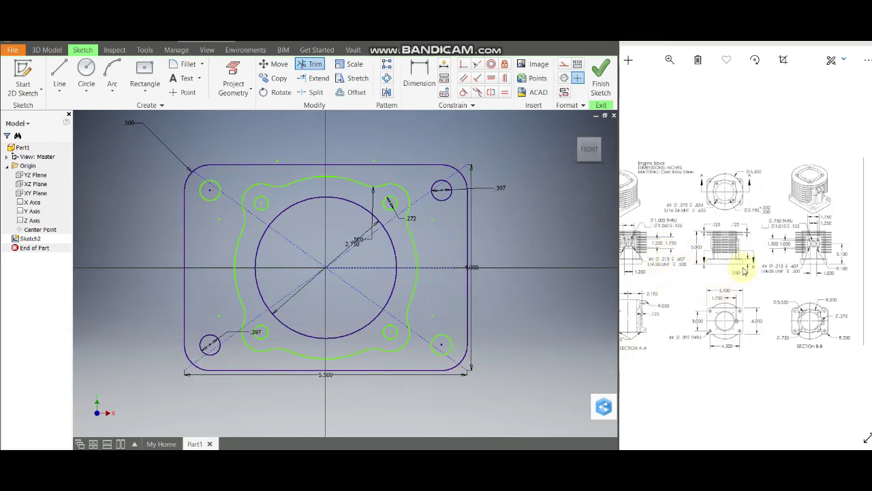
- Compare the reference drawing with the finished flange sketch, then return to the part
left_click(719, 279)
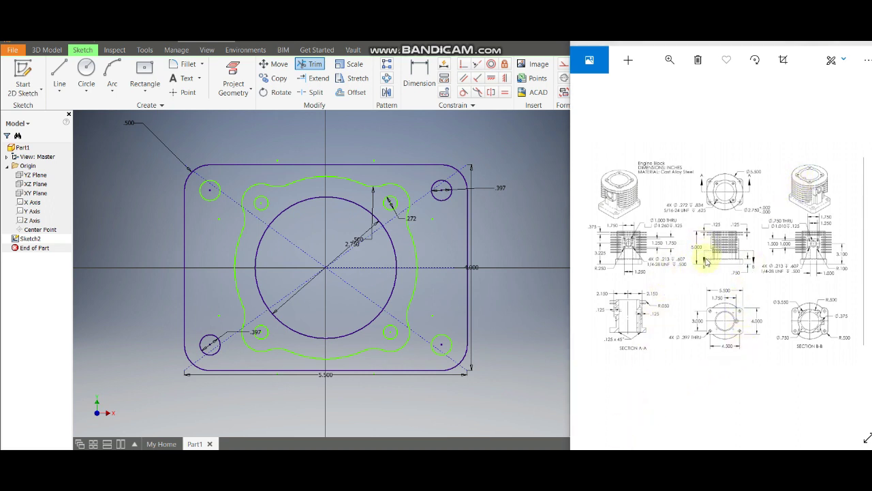
left_click(469, 357)
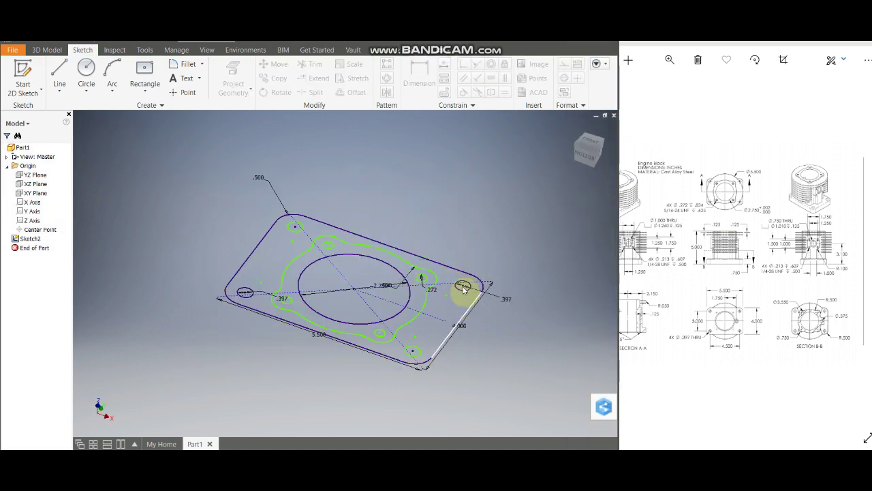
- Extrude the flange sketch 0.750 in as a new solid in Direction 1
right_click(442, 266)
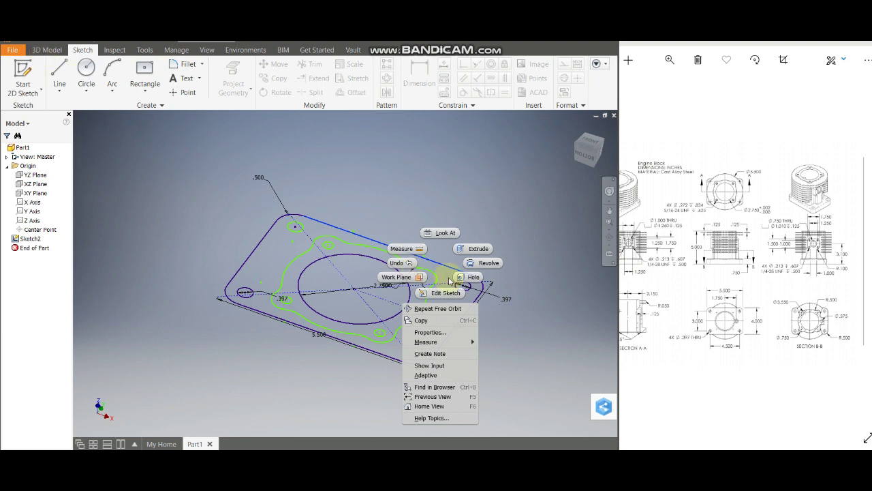
left_click(477, 251)
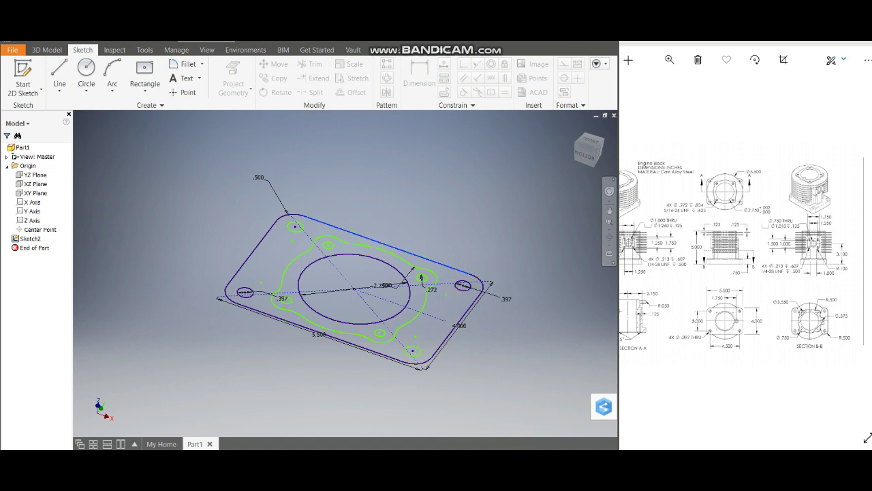
key("e")
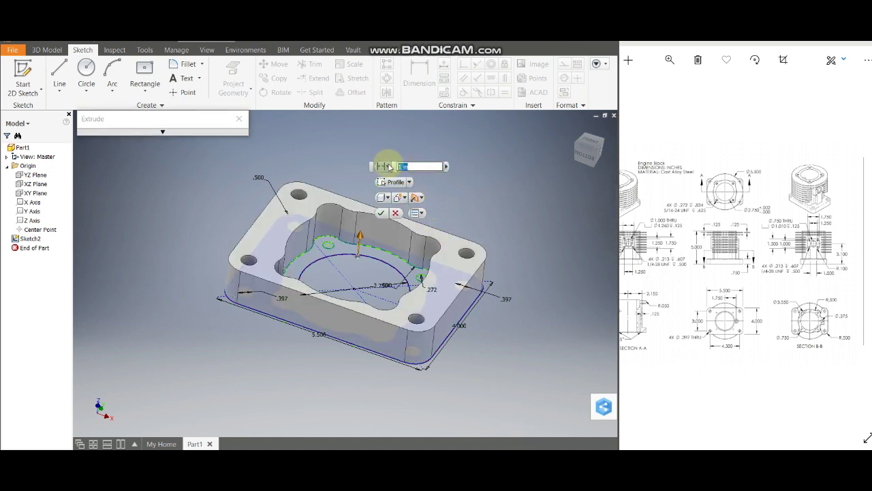
type(".750")
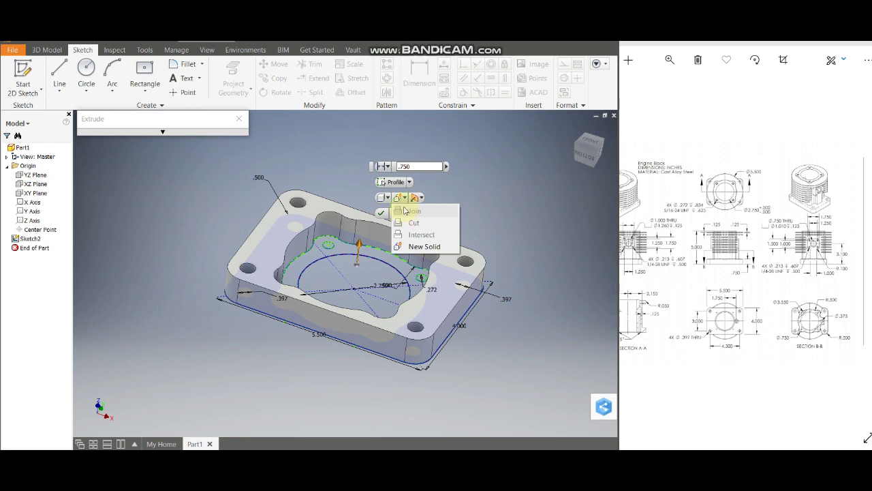
left_click(415, 247)
left_click(418, 198)
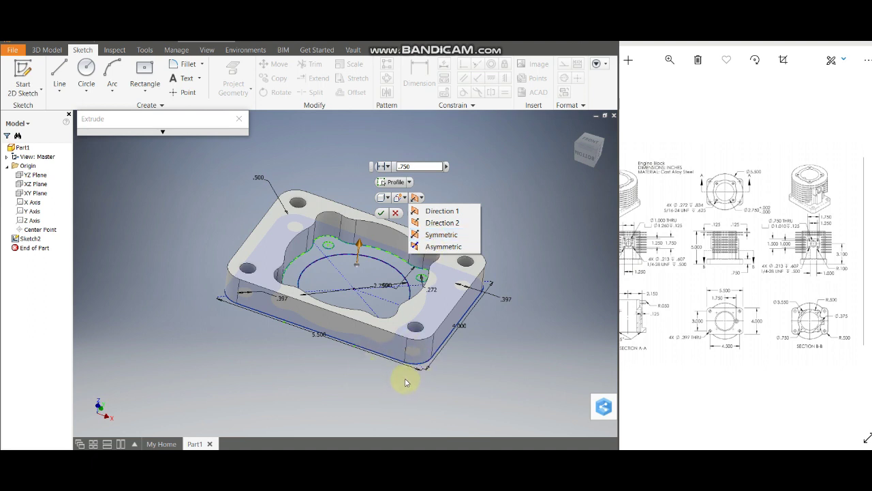
left_click(442, 212)
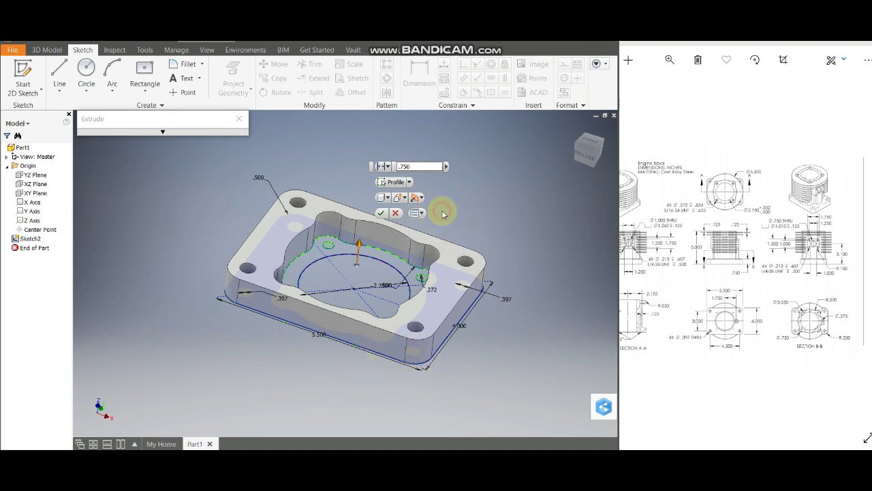
left_click(379, 215)
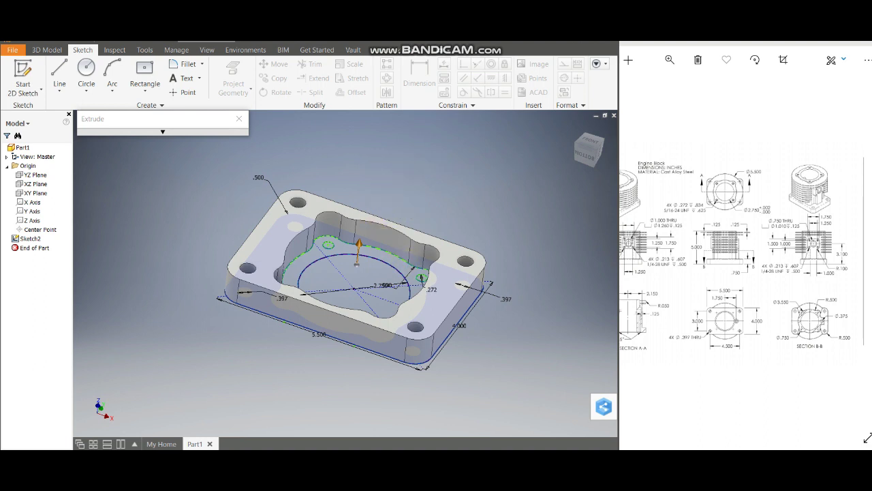
left_click(437, 297)
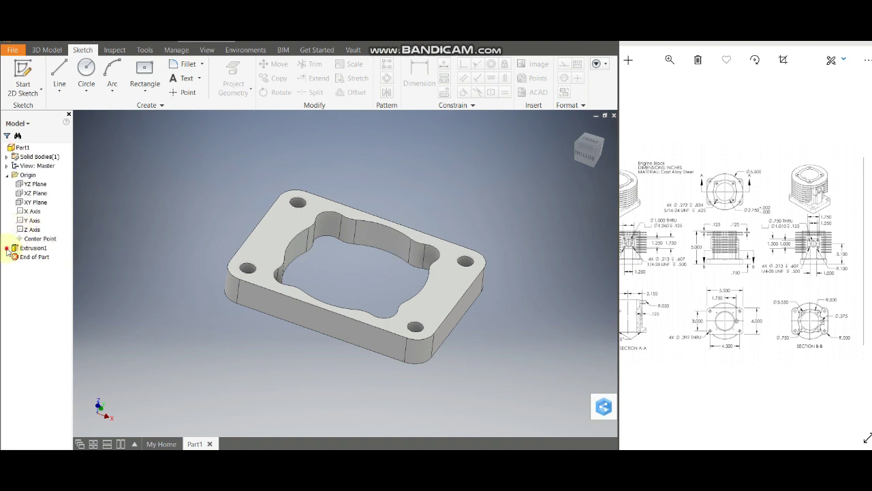
- Make Sketch2 visible again under Extrusion1
left_click(7, 248)
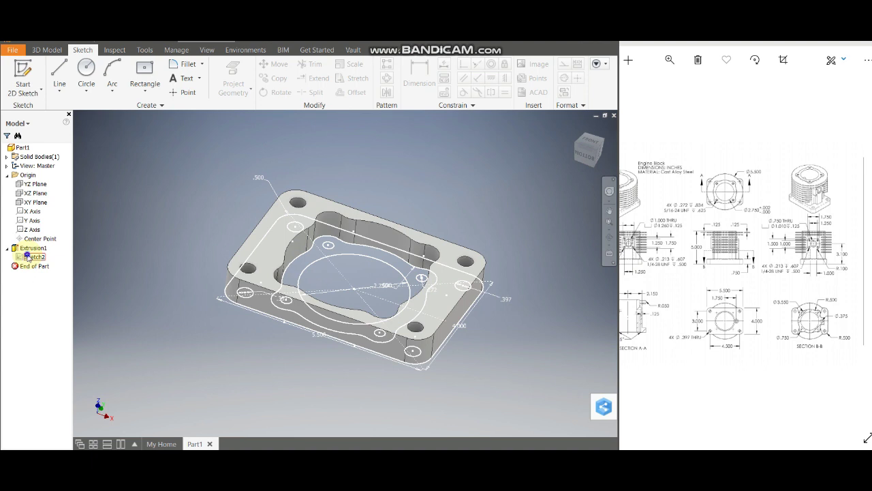
right_click(27, 256)
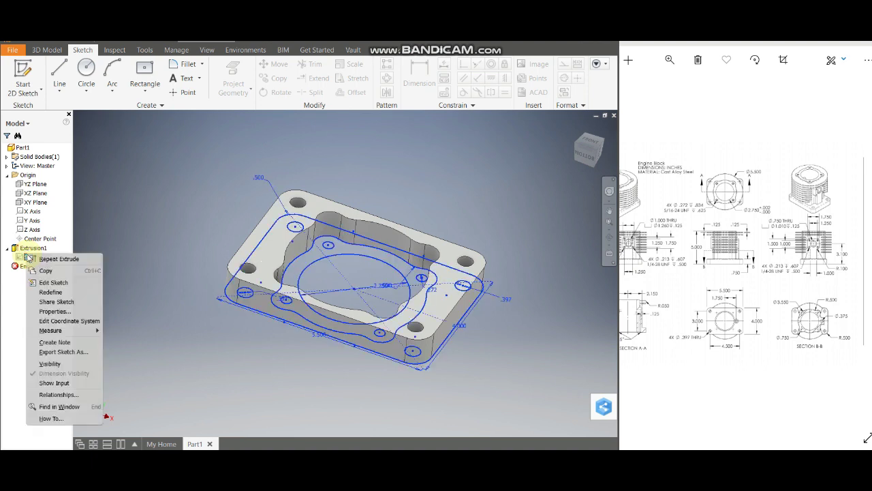
left_click(63, 365)
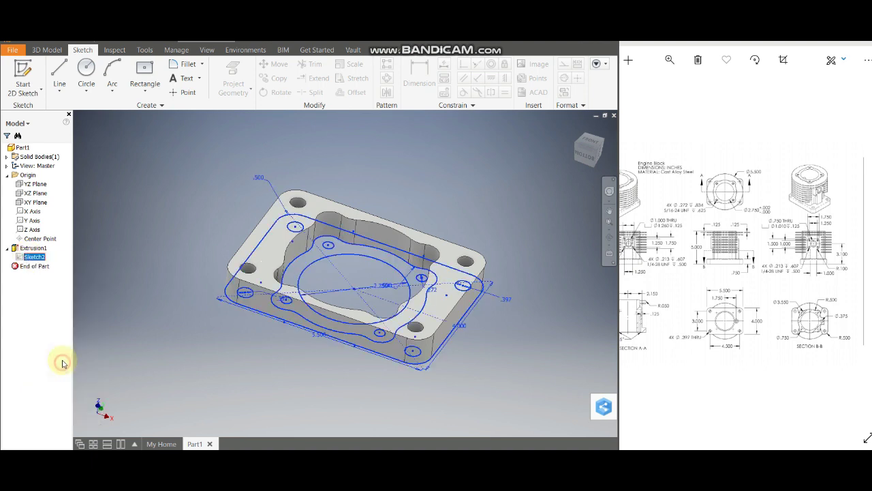
- Join-extrude the scalloped ring profile around the bore 5 in onto the flange
right_click(384, 253)
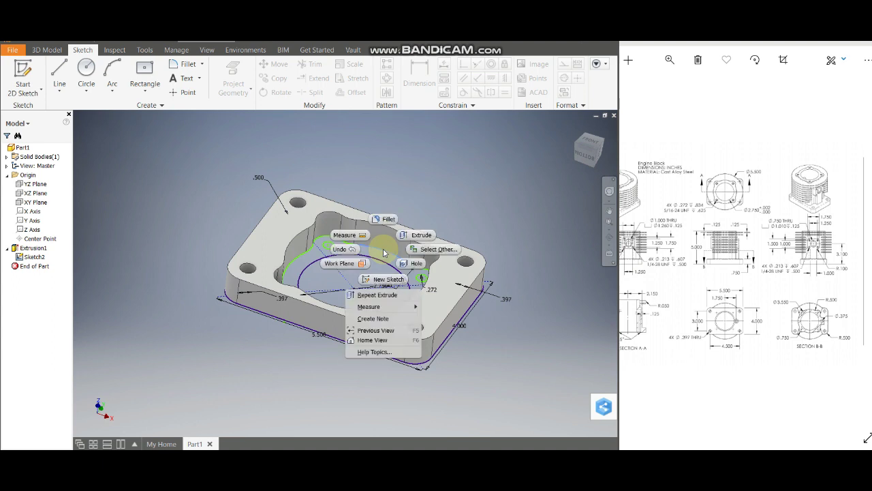
left_click(414, 234)
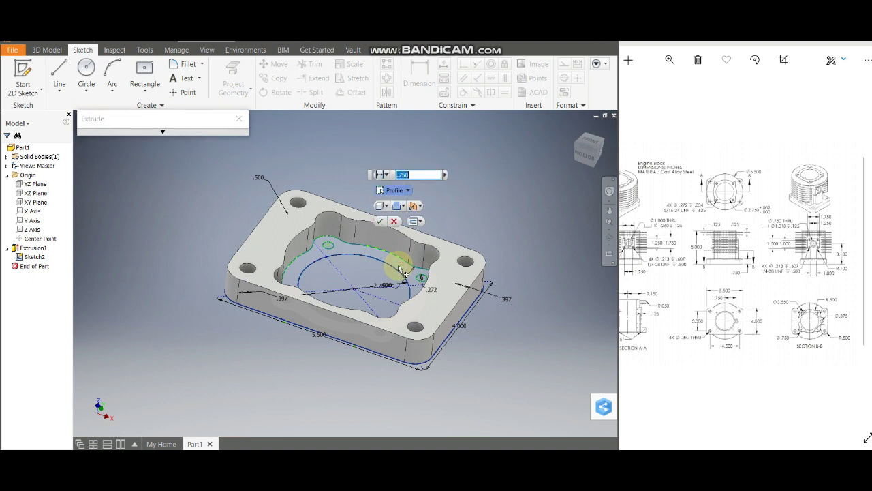
left_click(400, 269)
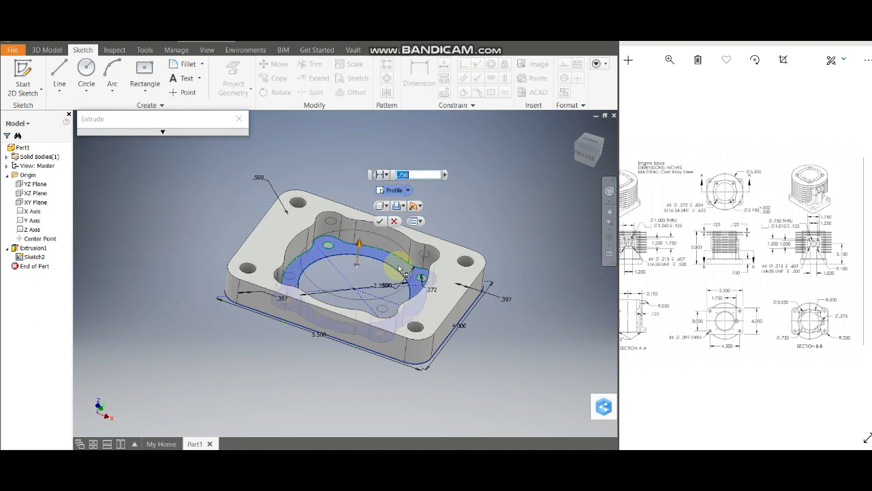
left_click(401, 207)
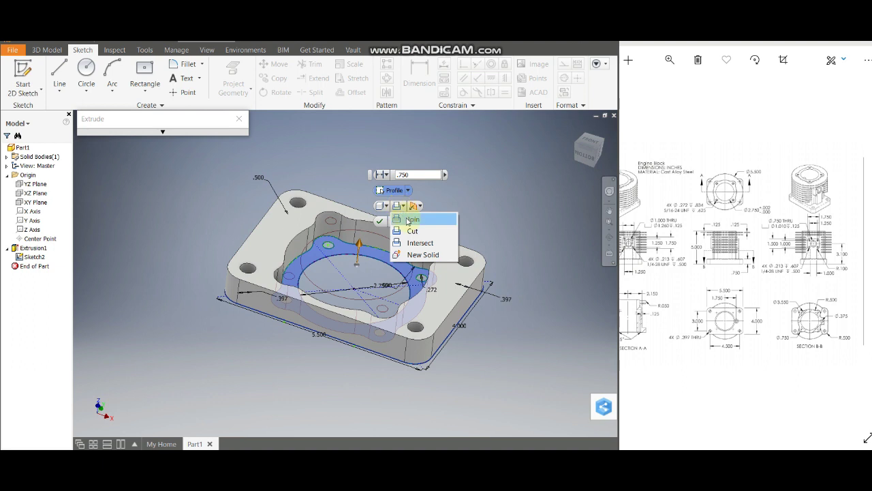
left_click(408, 220)
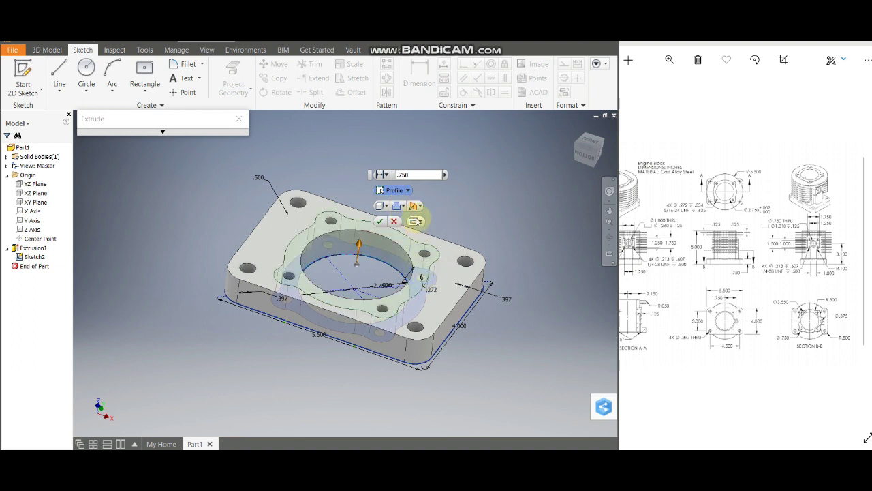
double_click(418, 175)
type("5")
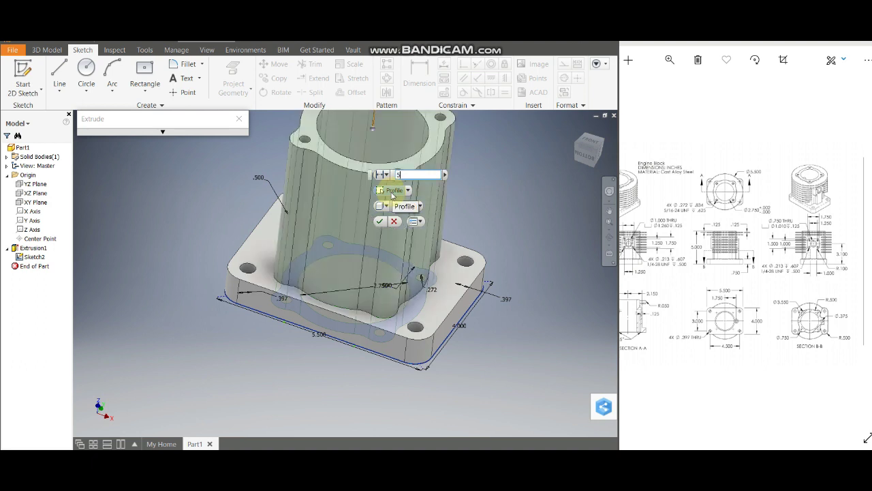
left_click(379, 221)
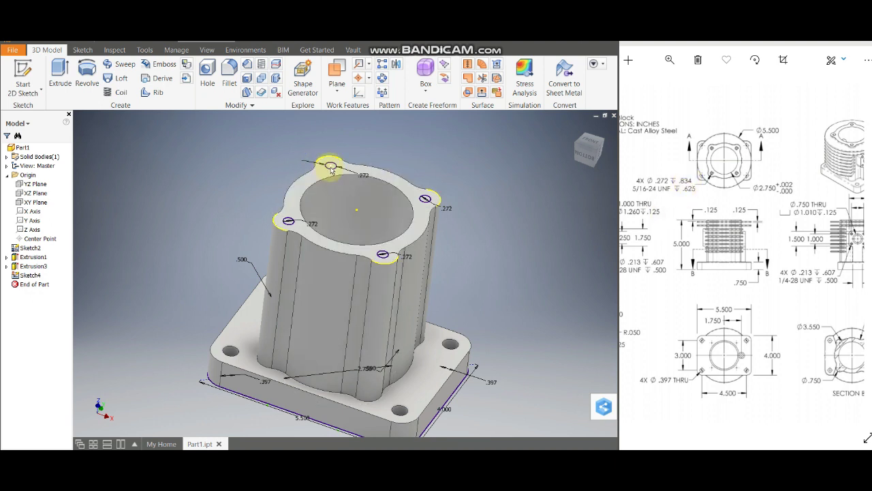
scroll(331, 170, "up", 5)
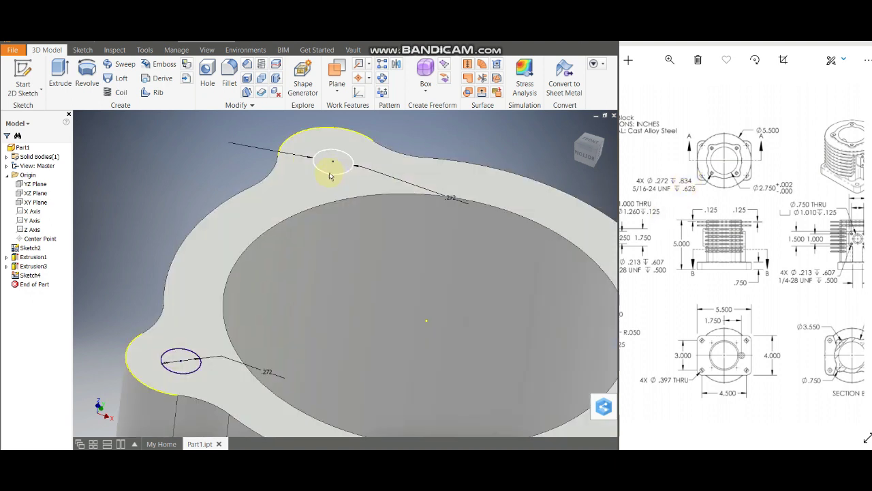
left_click(60, 74)
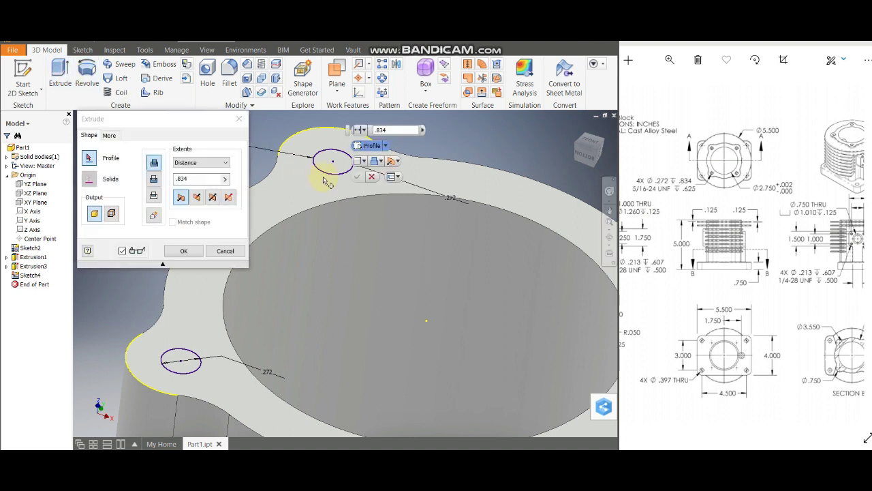
left_click(379, 160)
left_click(385, 185)
left_click(326, 168)
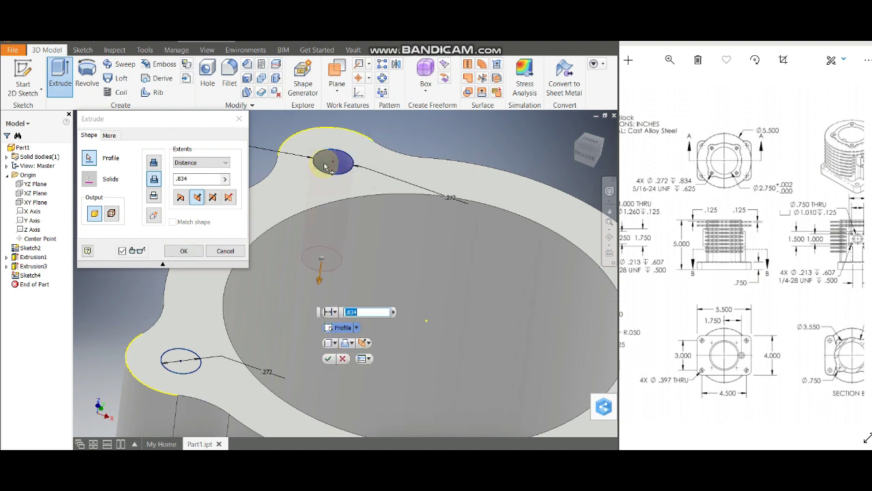
key("F6")
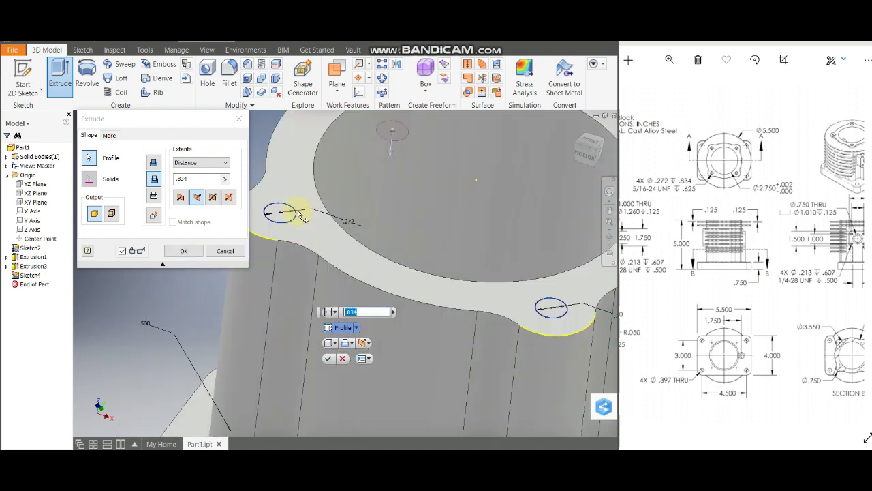
scroll(289, 225, "up", 5)
scroll(286, 218, "down", 3)
scroll(286, 214, "down", 2)
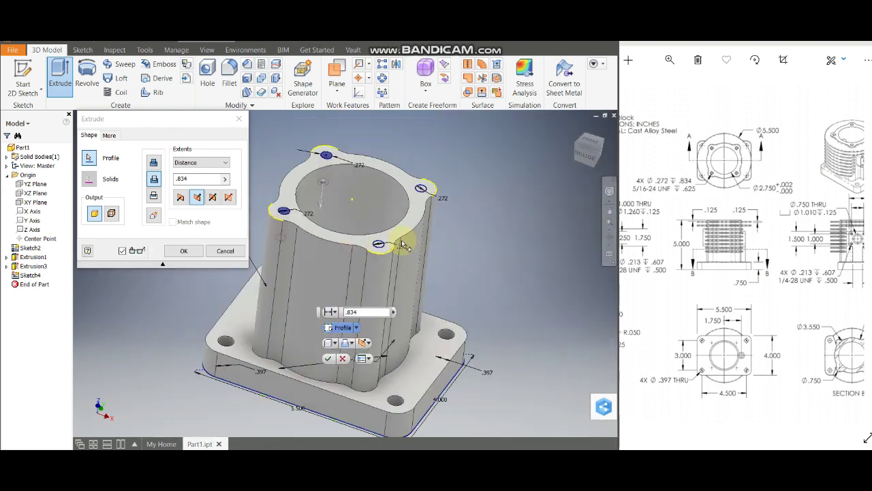
scroll(399, 243, "up", 5)
scroll(340, 245, "down", 3)
scroll(388, 197, "up", 3)
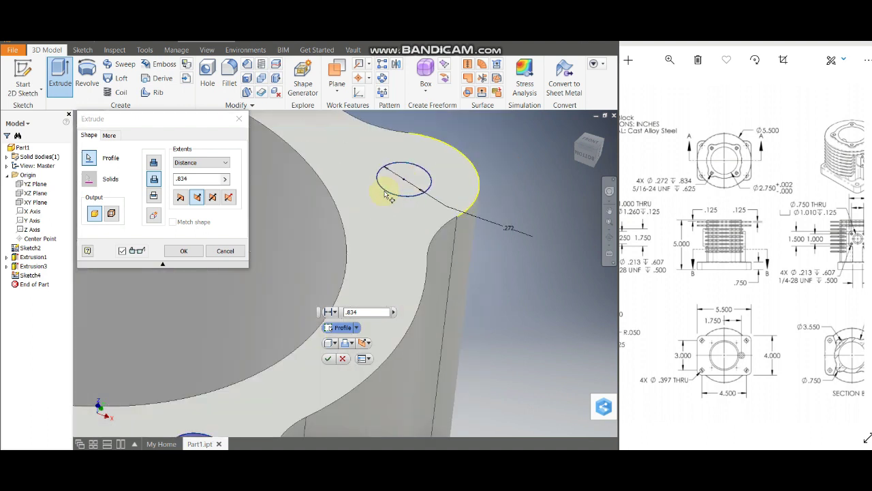
left_click(394, 186)
scroll(392, 205, "down", 3)
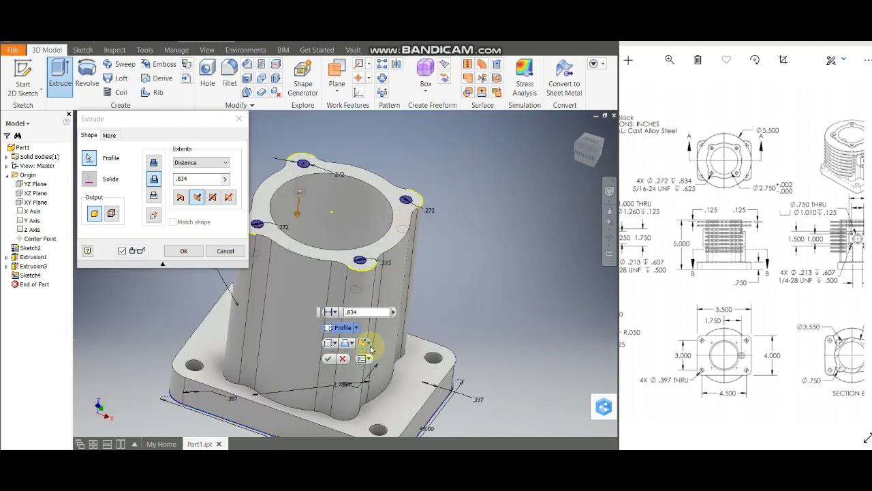
left_click(361, 312)
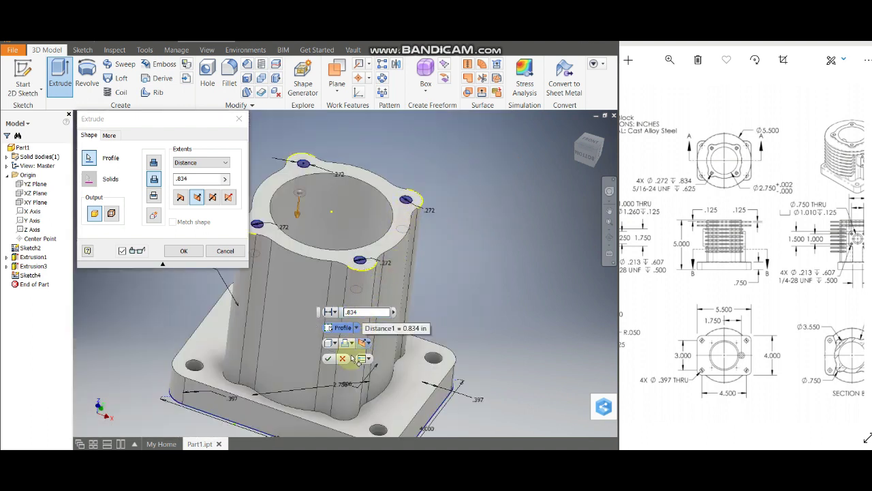
key("Return")
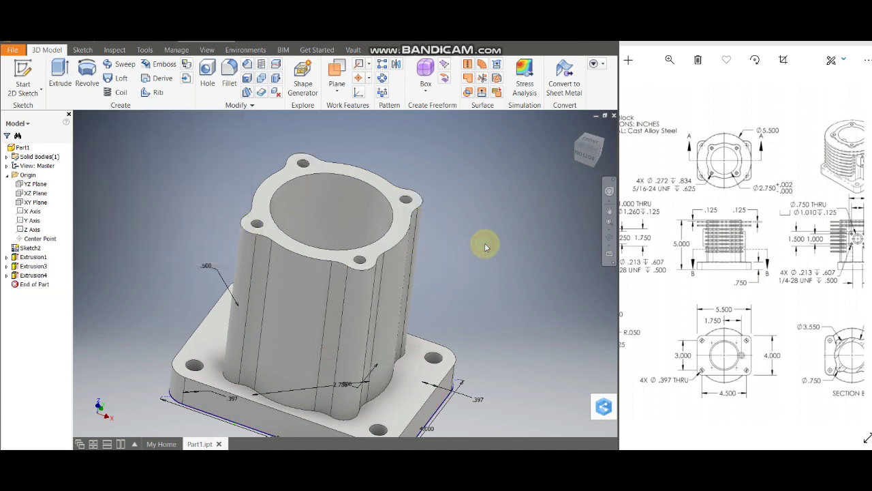
scroll(479, 244, "down", 2)
scroll(478, 244, "up", 3)
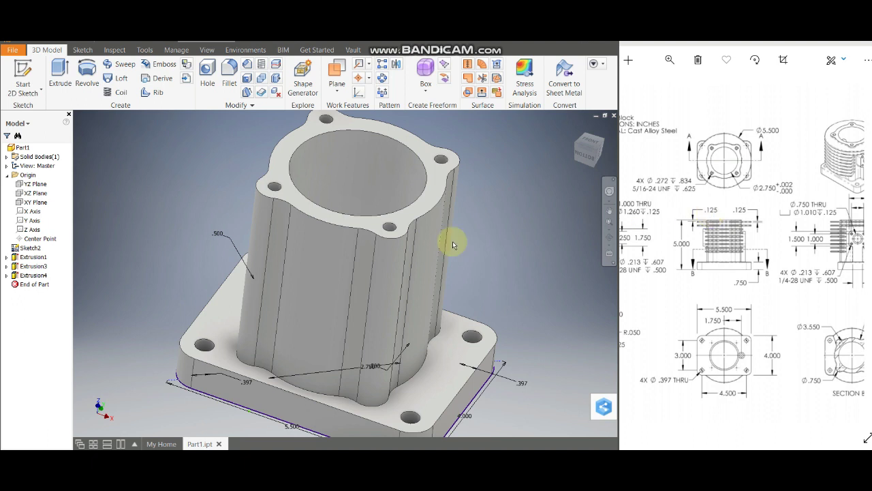
scroll(457, 237, "down", 3)
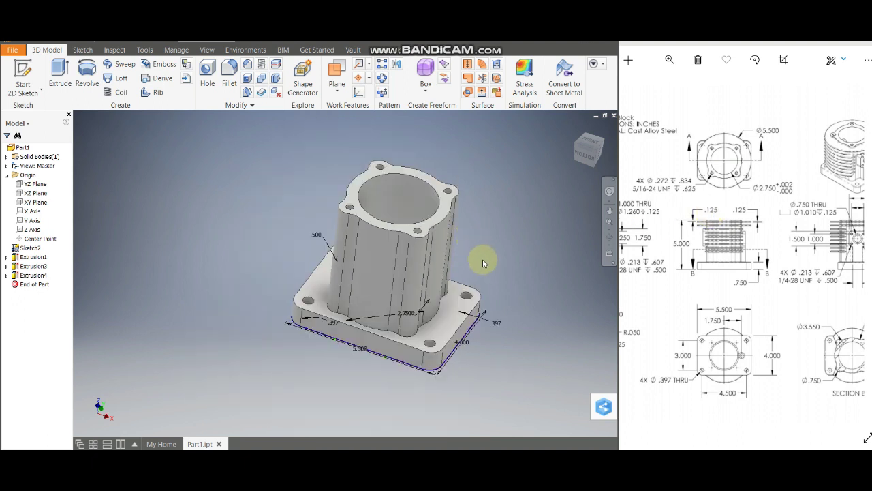
- Create a work plane offset -0.125 in from the cylinder's top face
left_click(443, 205)
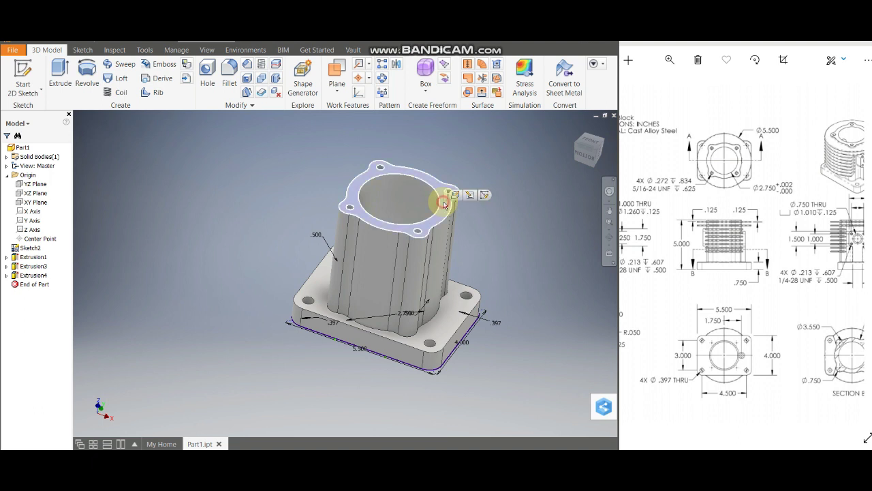
left_click(336, 89)
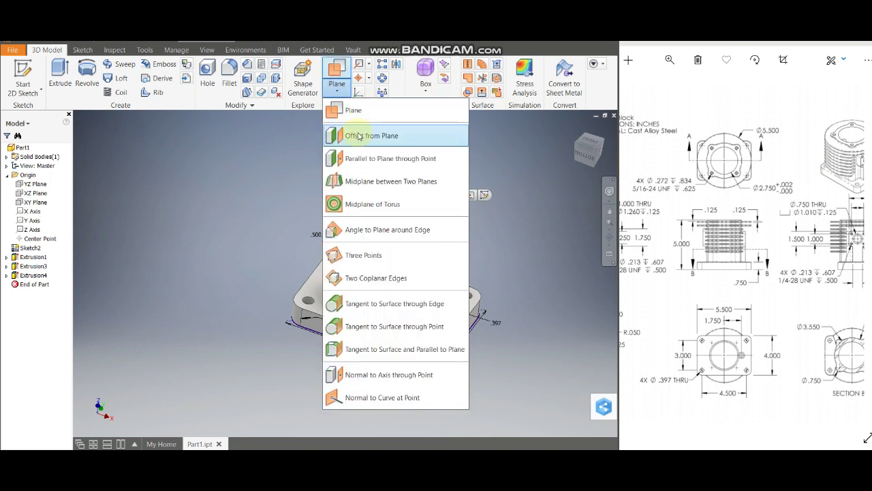
left_click(360, 136)
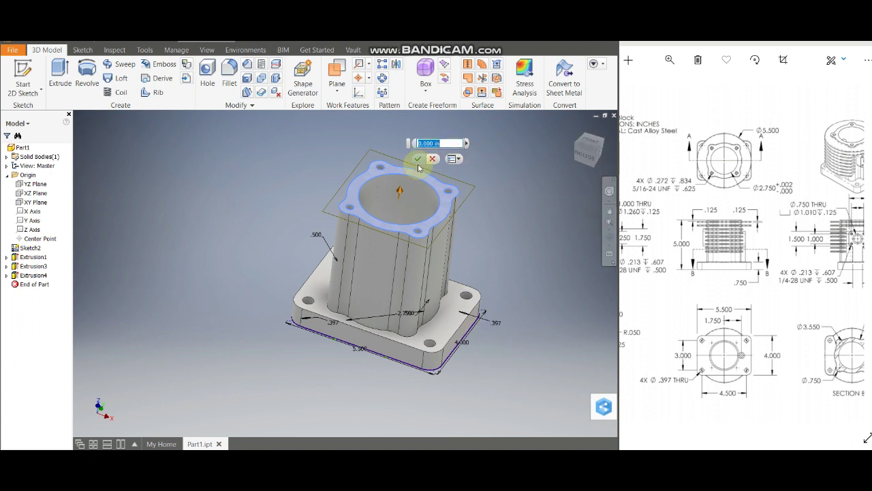
type(".125")
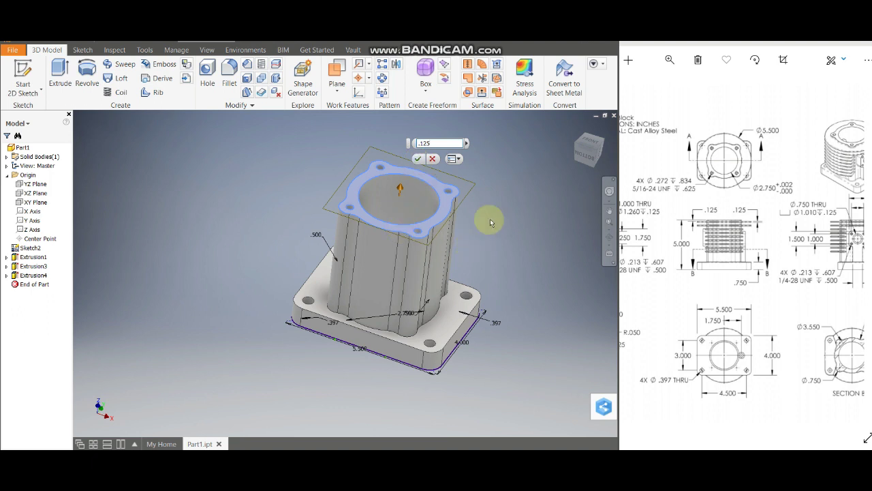
left_click(468, 143)
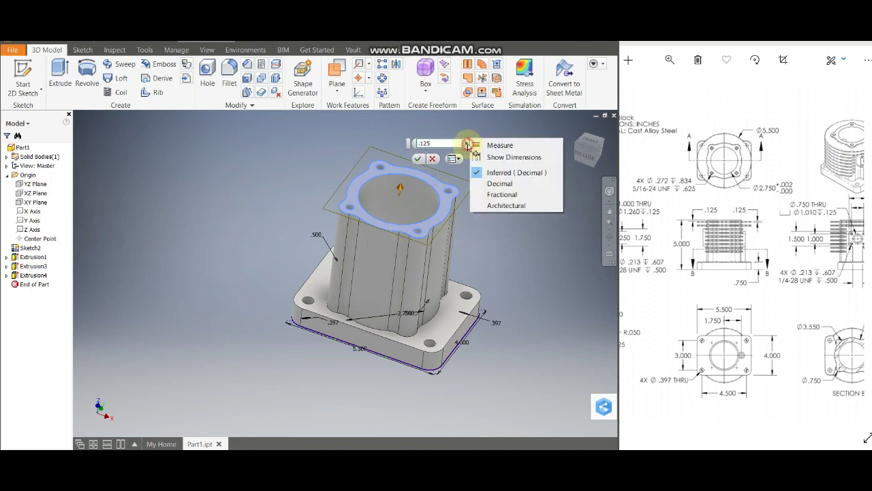
left_click(521, 239)
type("-")
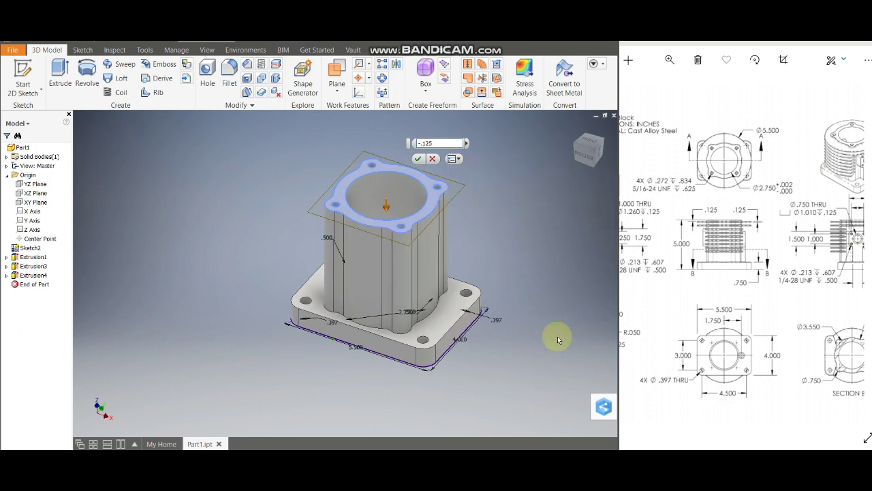
left_click(421, 143)
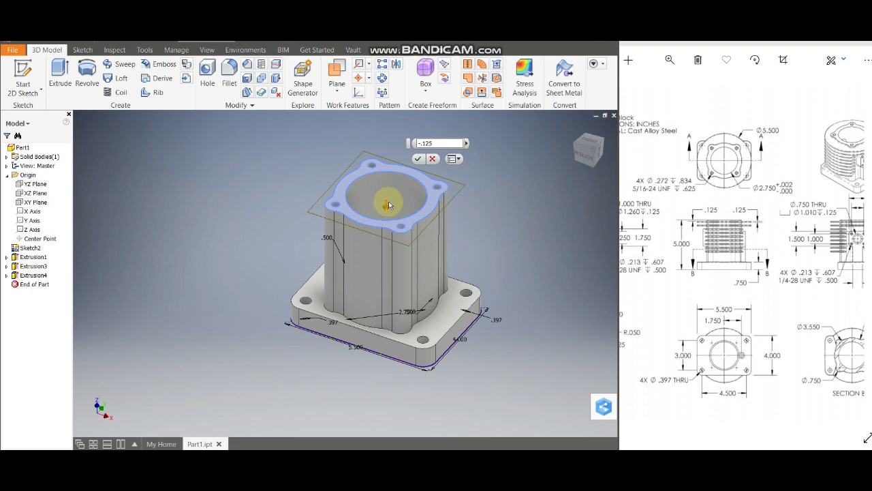
left_click(419, 160)
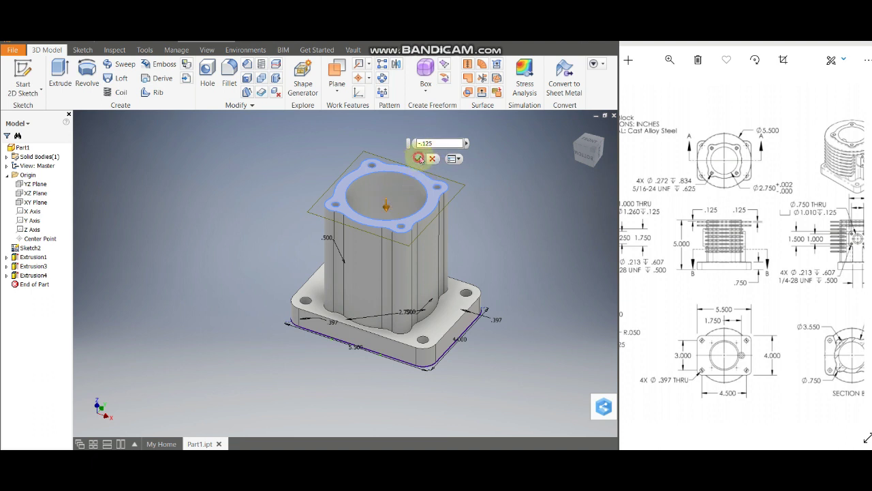
left_click(460, 188)
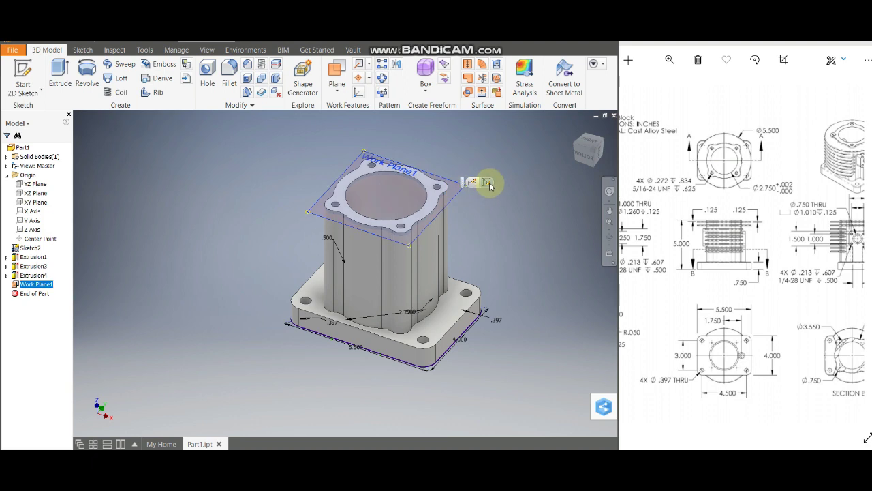
- Sketch a 5.5 in diameter circle centred on the origin on Work Plane1
left_click(489, 184)
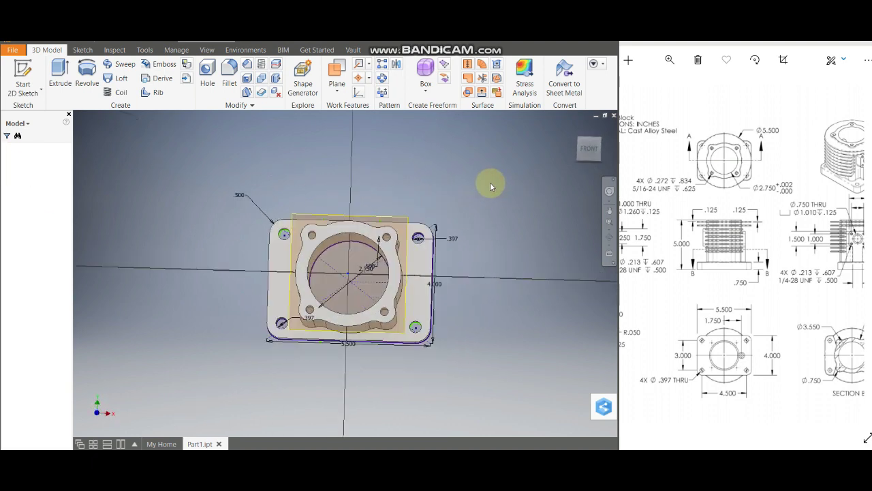
left_click(94, 69)
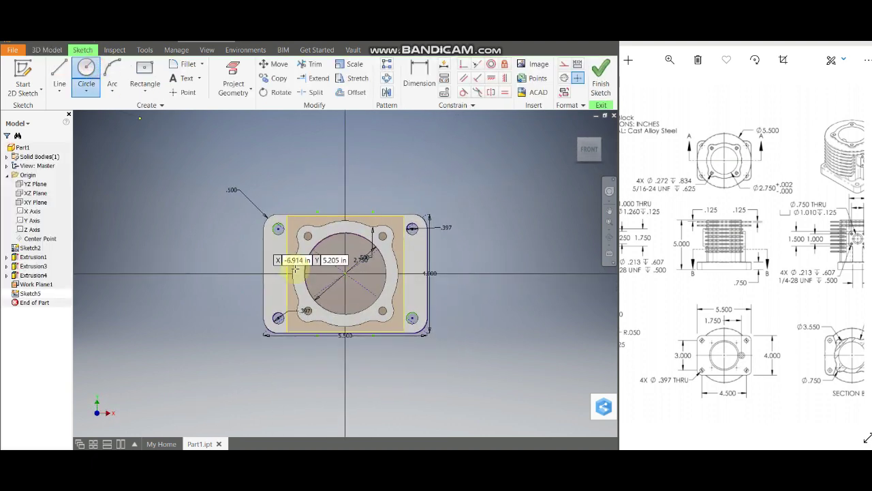
left_click(345, 272)
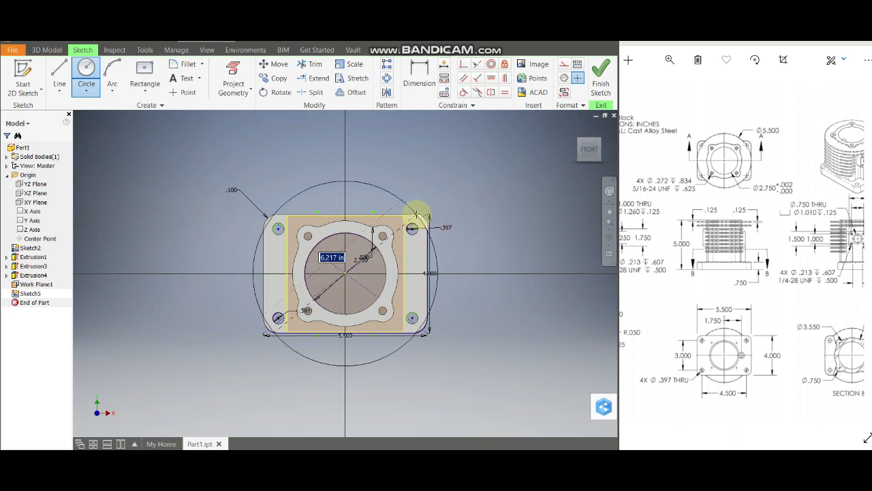
type("5.5")
key("Return")
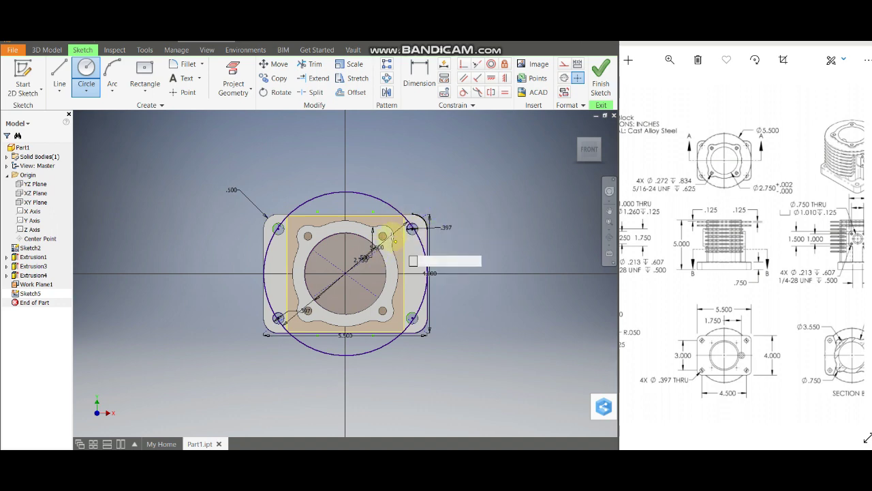
- Project the bore's inner circular edge into Sketch5
left_click(46, 50)
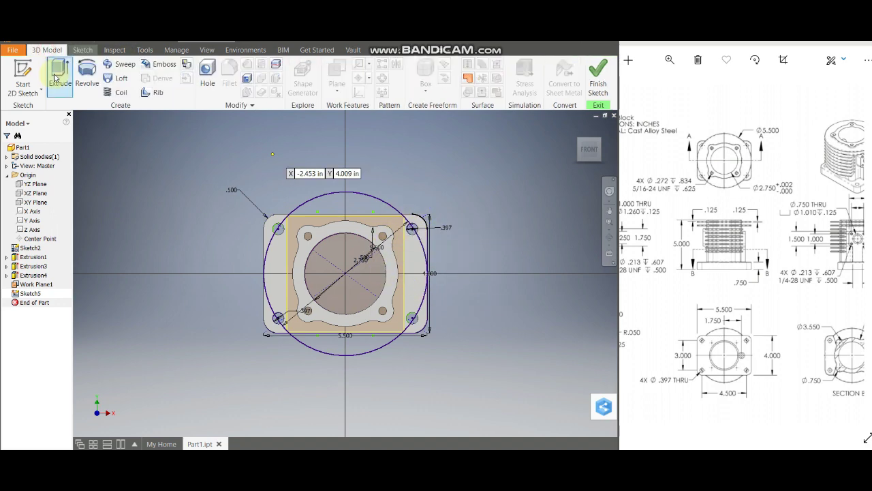
left_click(60, 74)
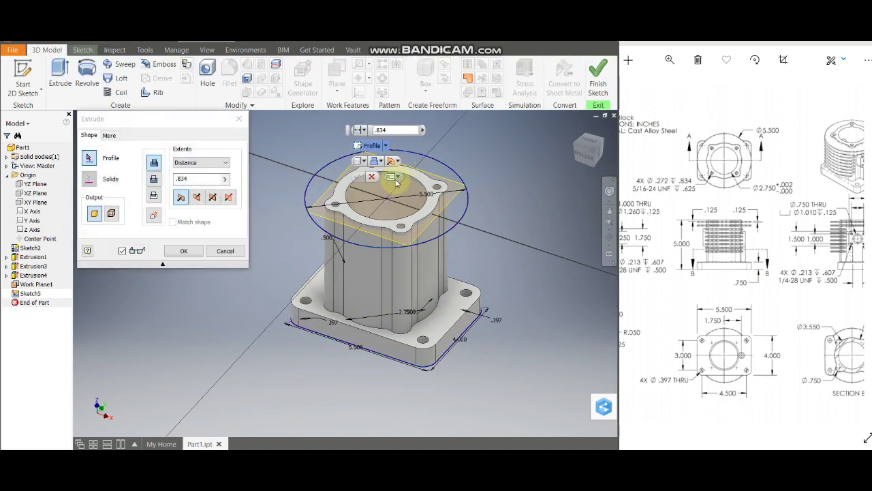
left_click(239, 121)
scroll(382, 169, "down", 3)
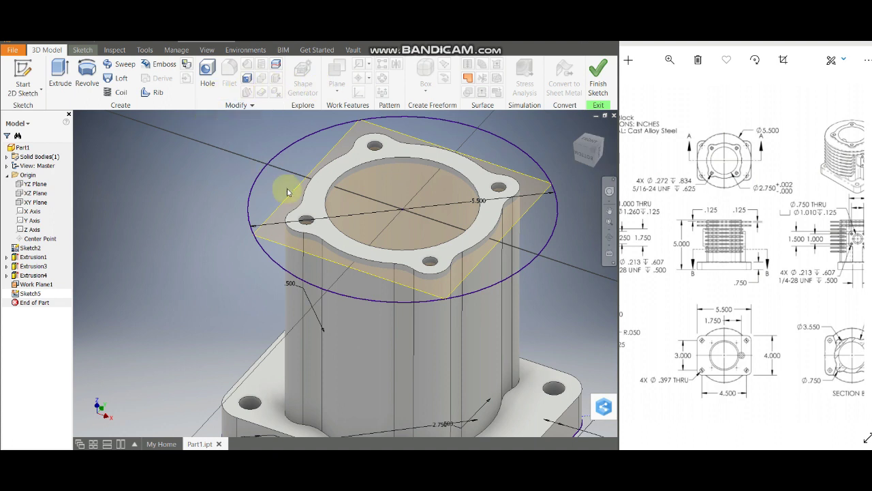
left_click(82, 49)
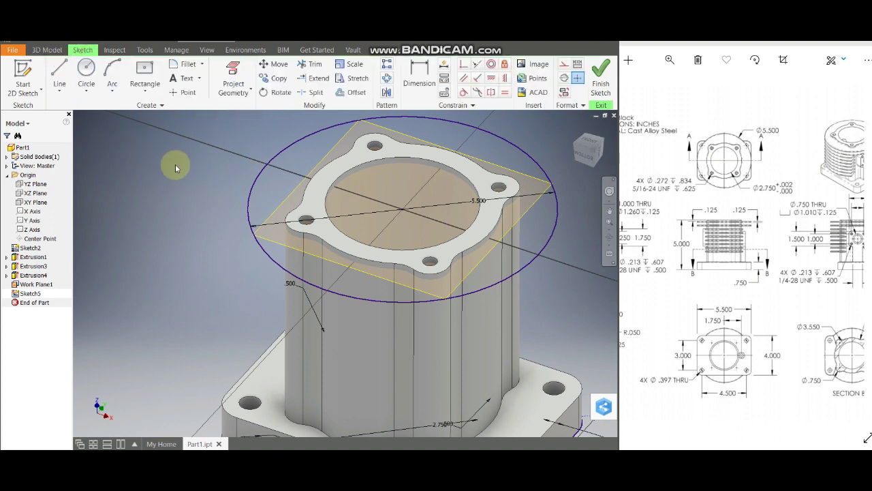
left_click(389, 158)
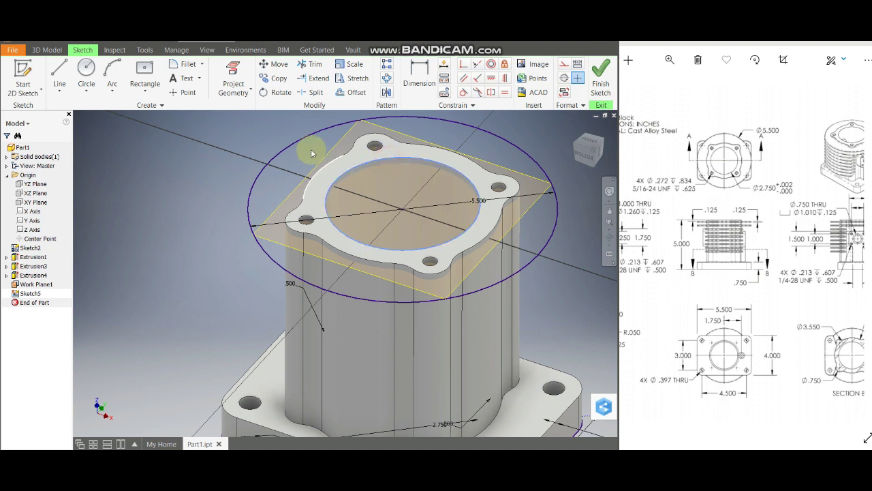
left_click(243, 89)
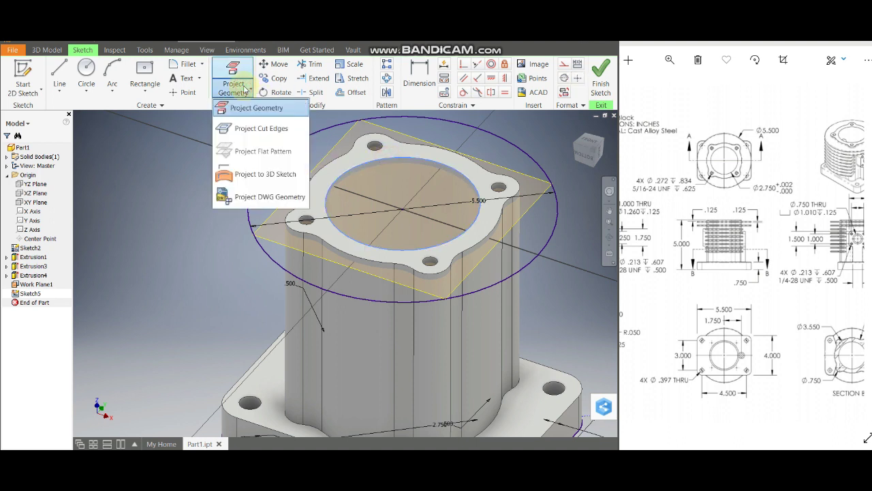
left_click(239, 109)
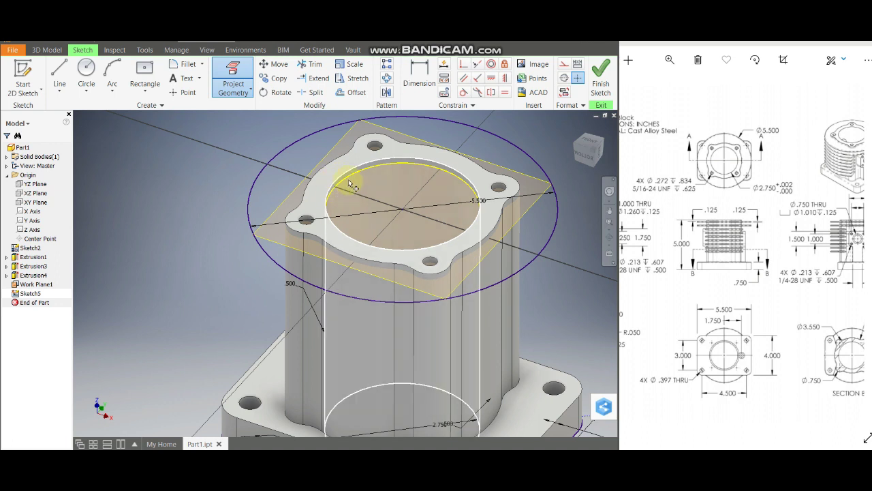
scroll(349, 184, "down", 3)
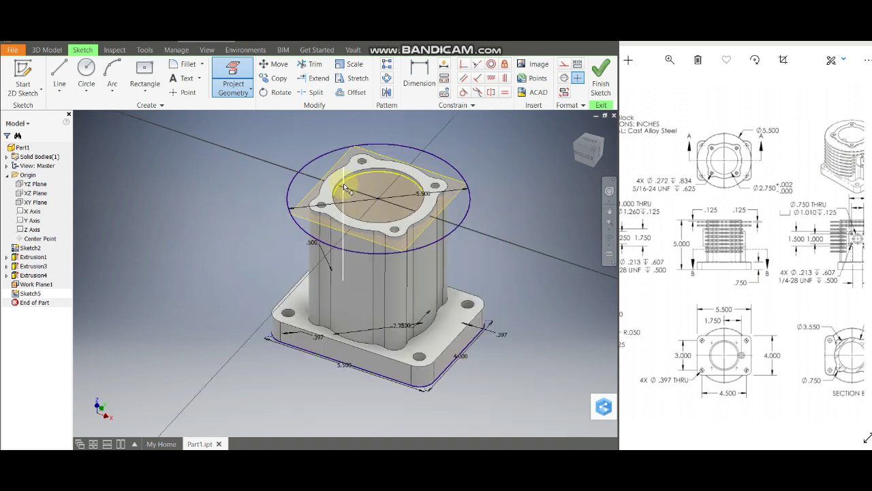
scroll(240, 160, "up", 3)
- Start an extrusion from Sketch5
left_click(47, 50)
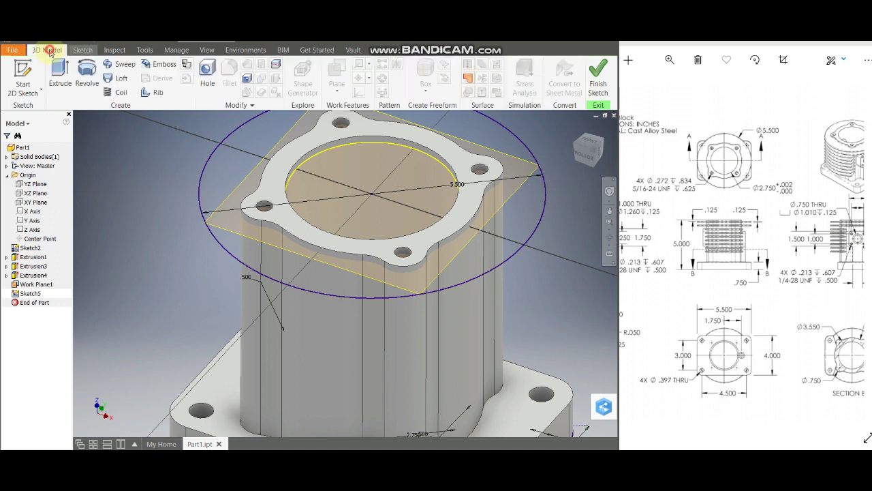
left_click(60, 75)
scroll(346, 215, "down", 3)
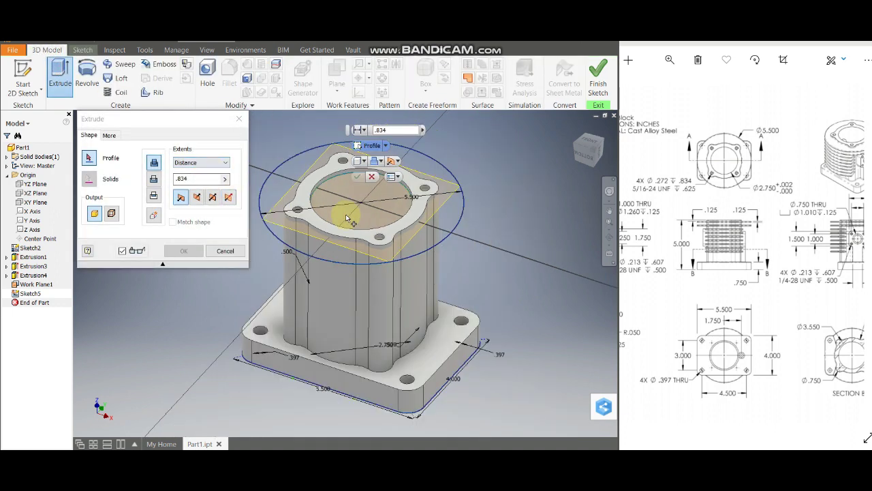
- Extrude the 5.5 in ring profile 0.125 in downward (Direction 2) as a fin
left_click(452, 215)
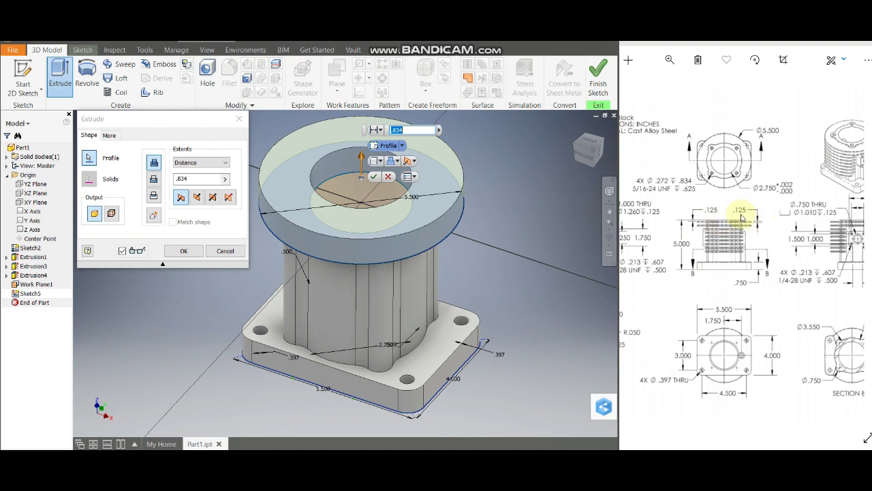
left_click(154, 187)
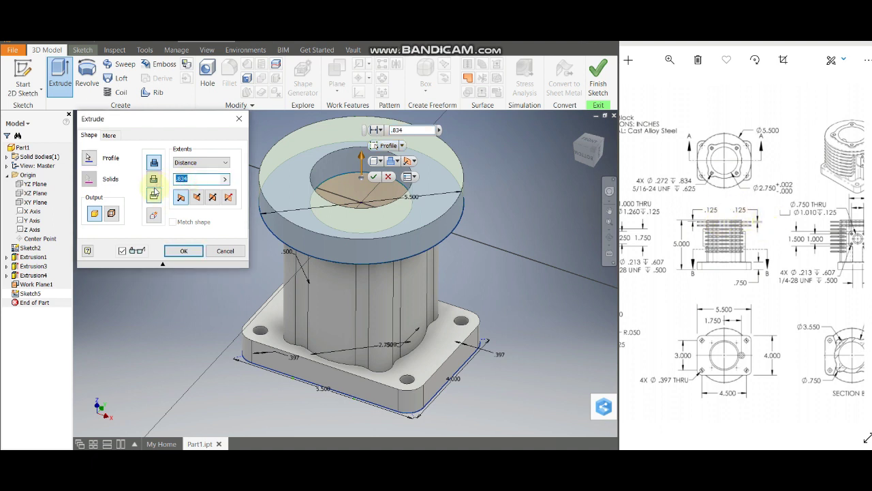
type(".125")
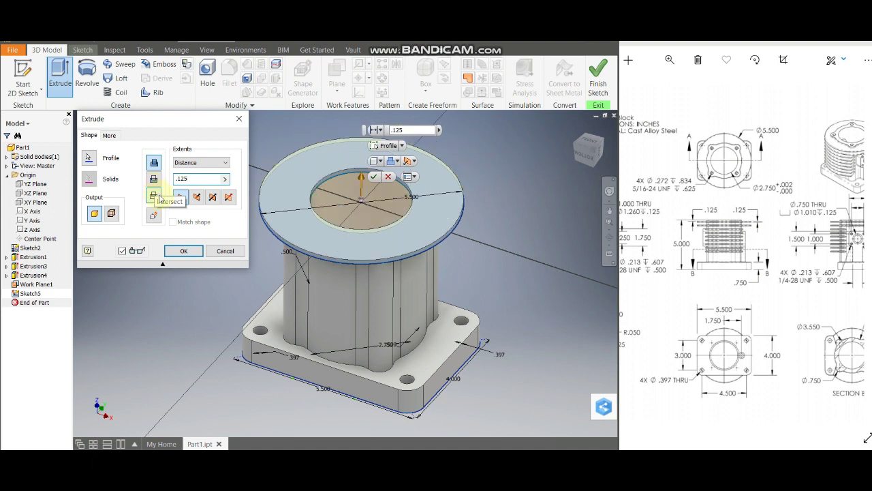
left_click(414, 162)
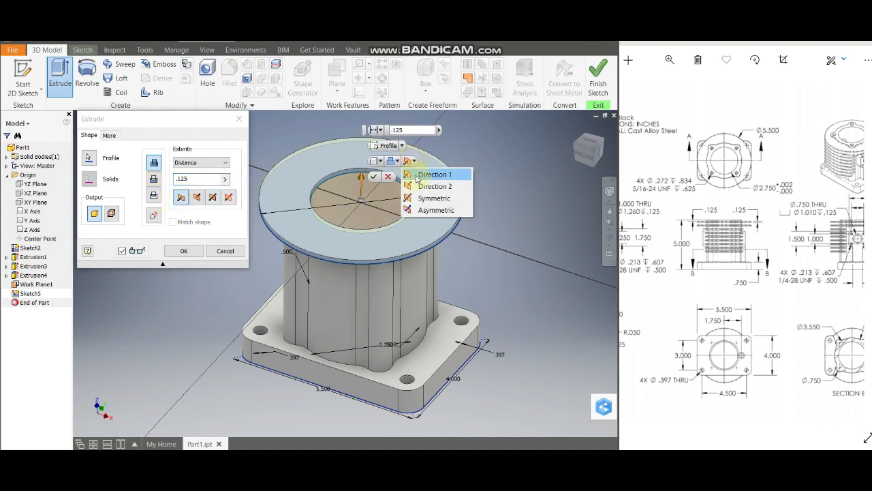
left_click(425, 182)
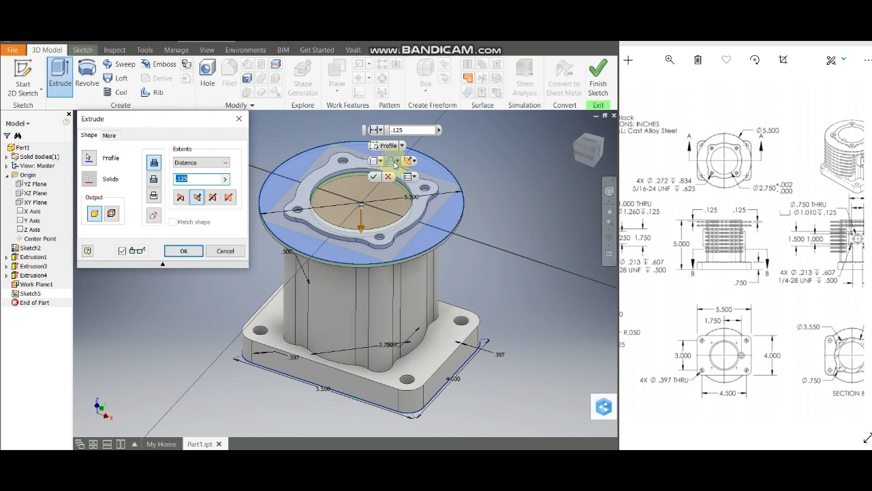
left_click(182, 251)
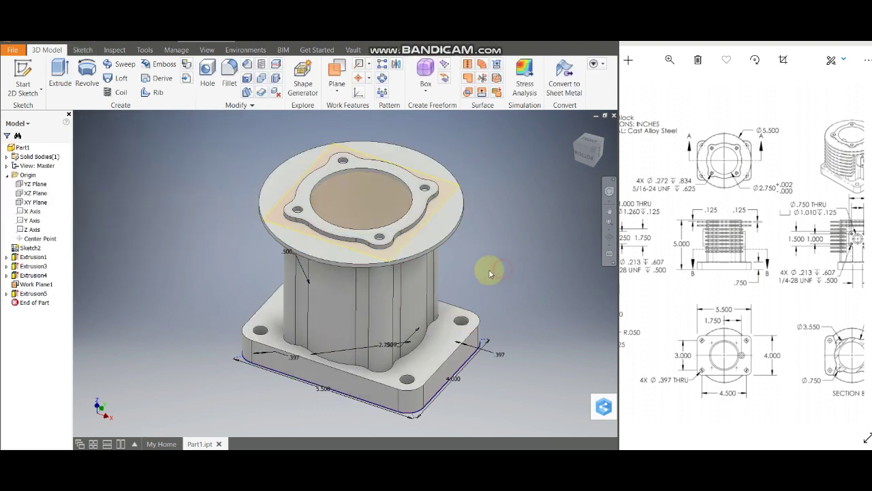
- Hide the work plane and bring the engine block reference drawing forward beside the model
left_click(447, 201)
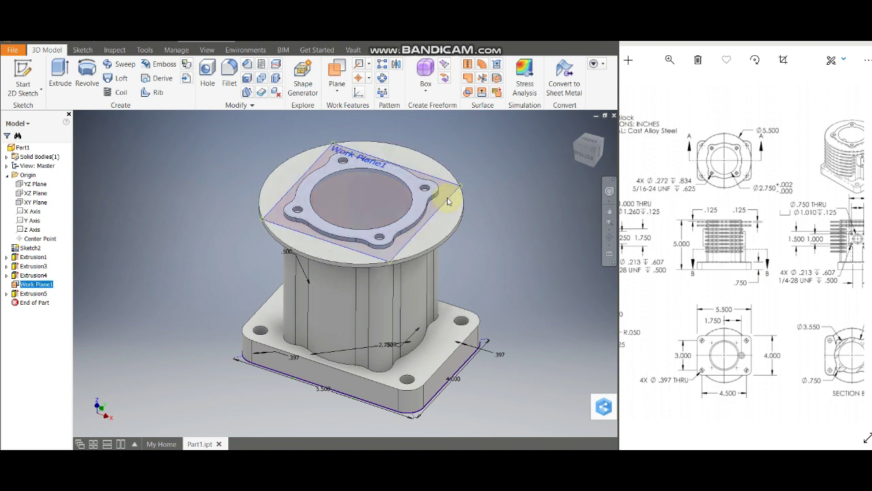
right_click(447, 201)
left_click(473, 211)
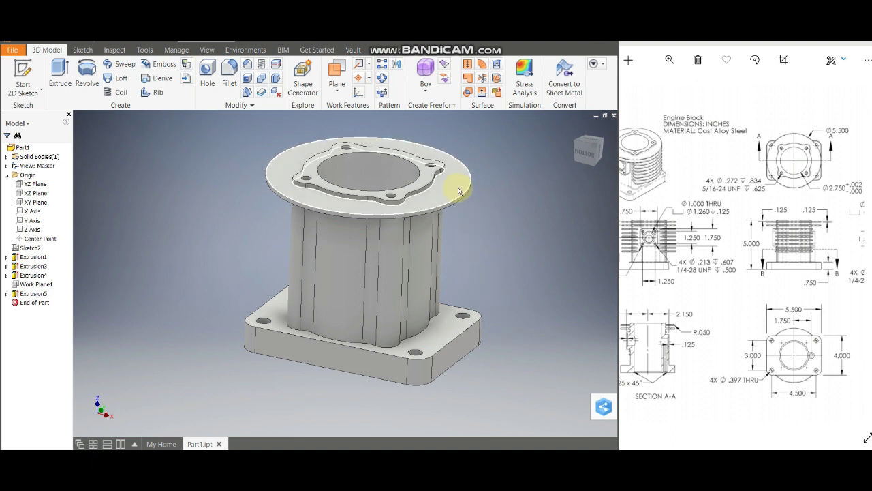
mouse_move(691, 243)
left_mouse_down()
mouse_move(753, 238)
mouse_move(607, 237)
left_mouse_up()
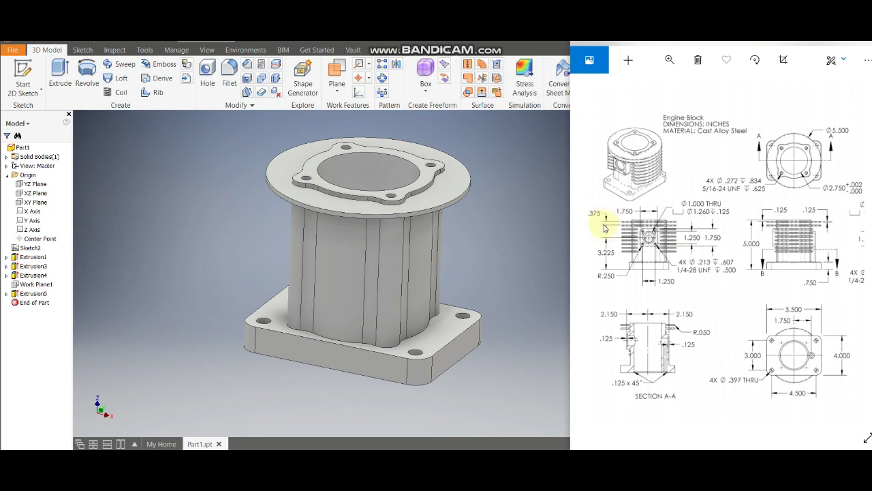
- Zoom the reference drawing into the finned front view's dimensions, then start a Rectangular Pattern in Inventor
left_click(670, 61)
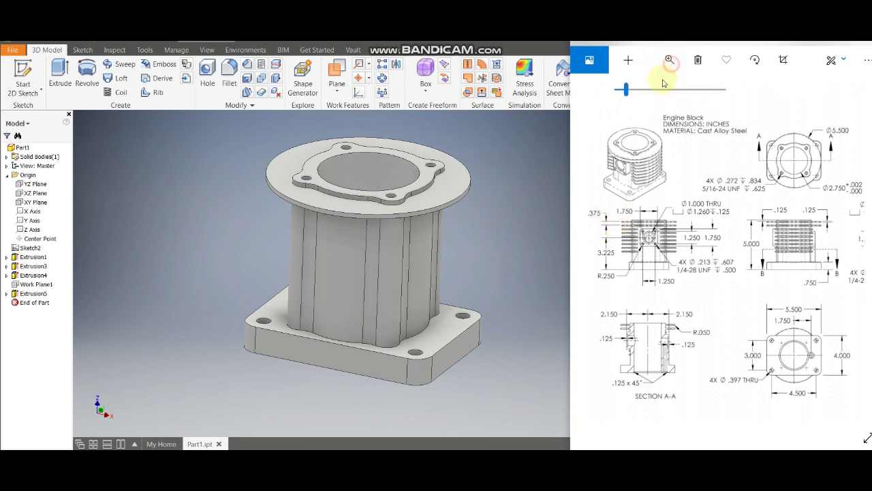
left_click(643, 89)
scroll(604, 246, "up", 2)
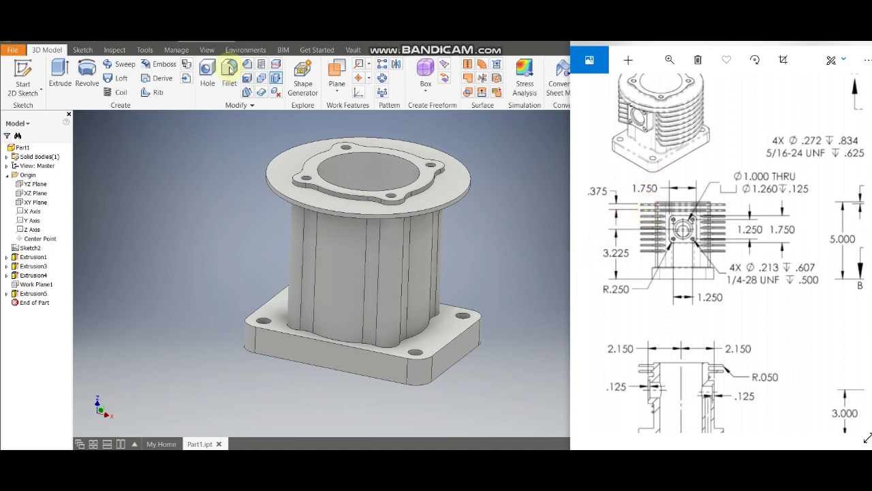
left_click(383, 64)
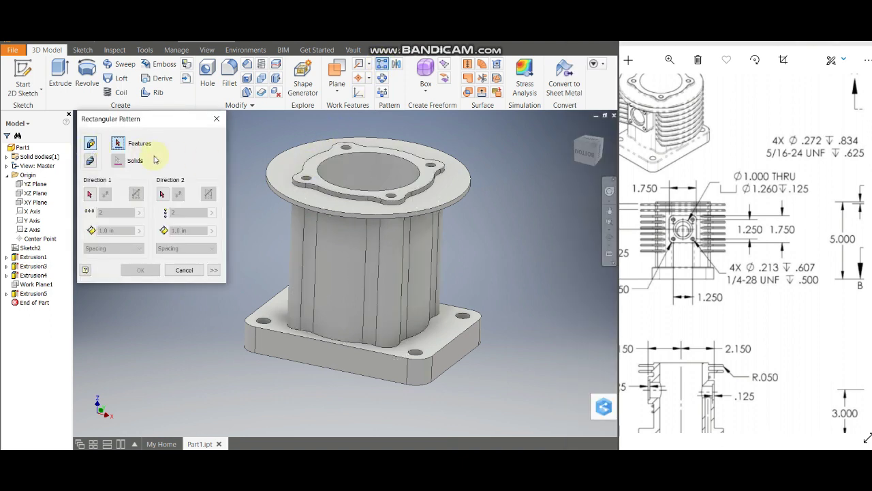
- Pattern Extrusion5 along the cylinder's vertical edge, flipped to run down the cylinder
left_click(288, 179)
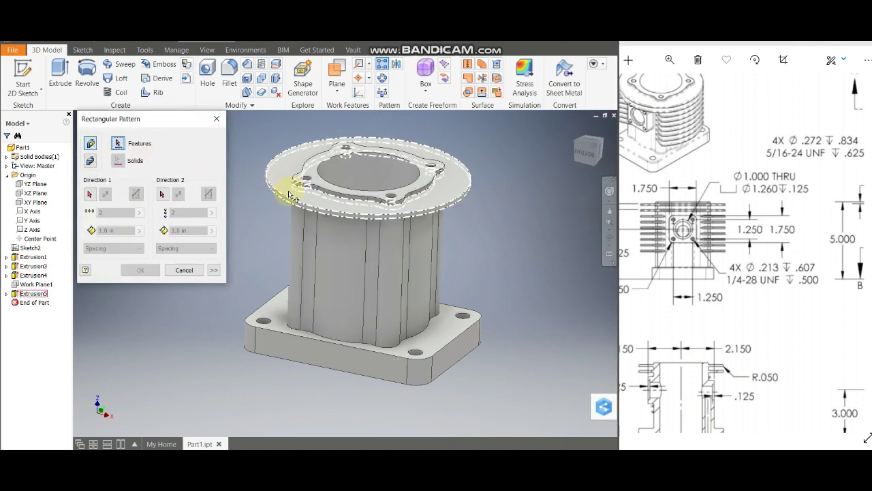
left_click(29, 292)
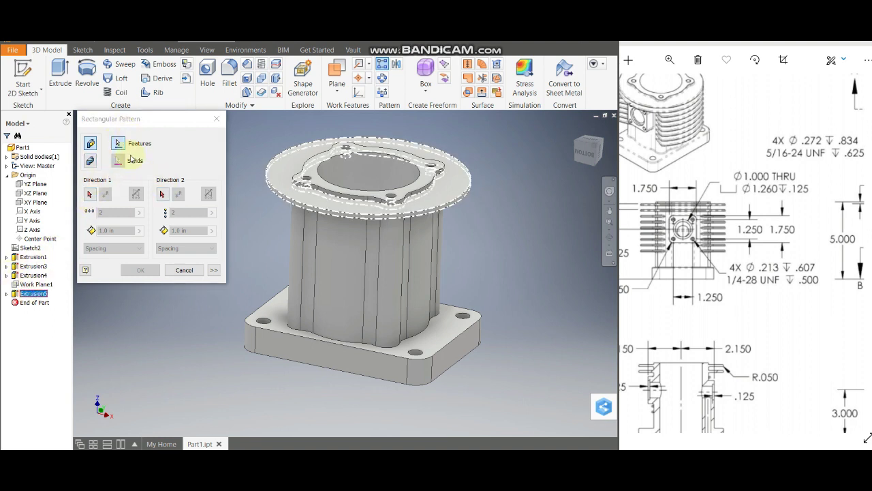
left_click(91, 196)
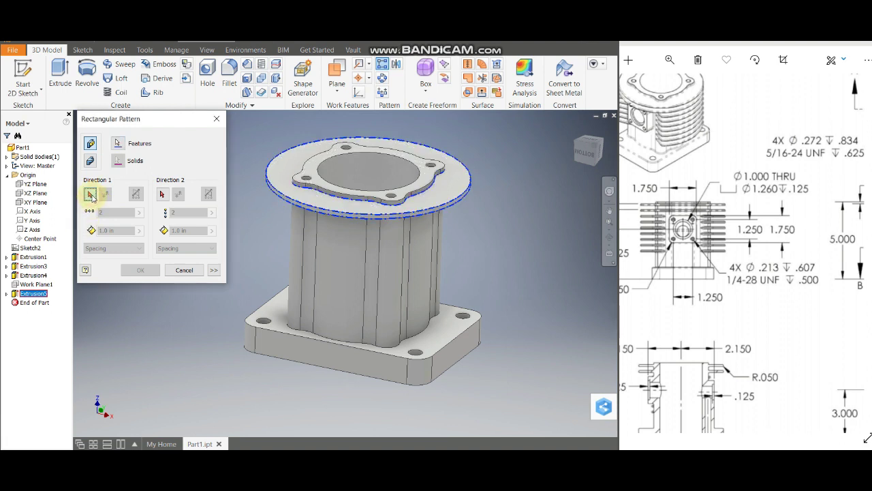
left_click(315, 264)
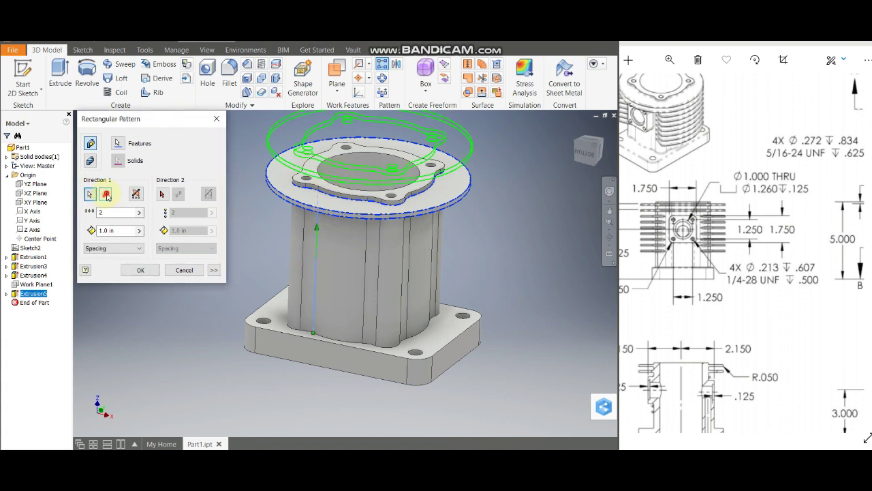
left_click(105, 194)
left_click(110, 212)
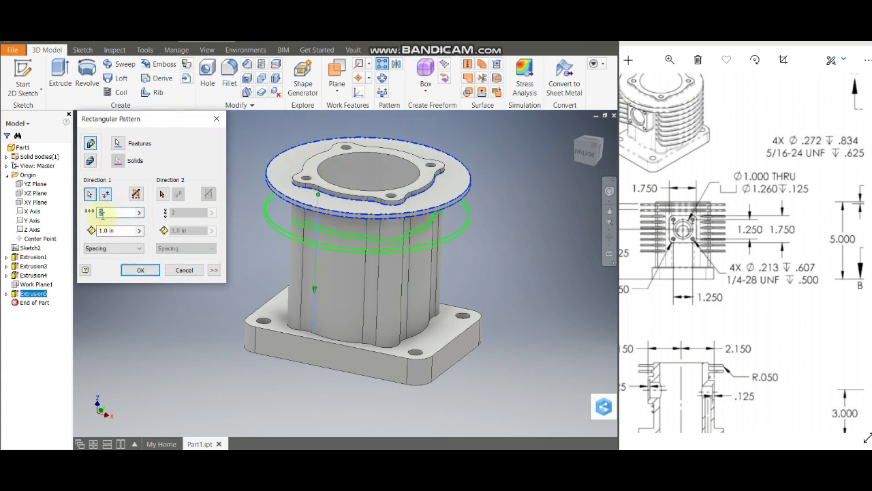
- Set 9 fins at 0.375 spacing and create the pattern
left_click(92, 232)
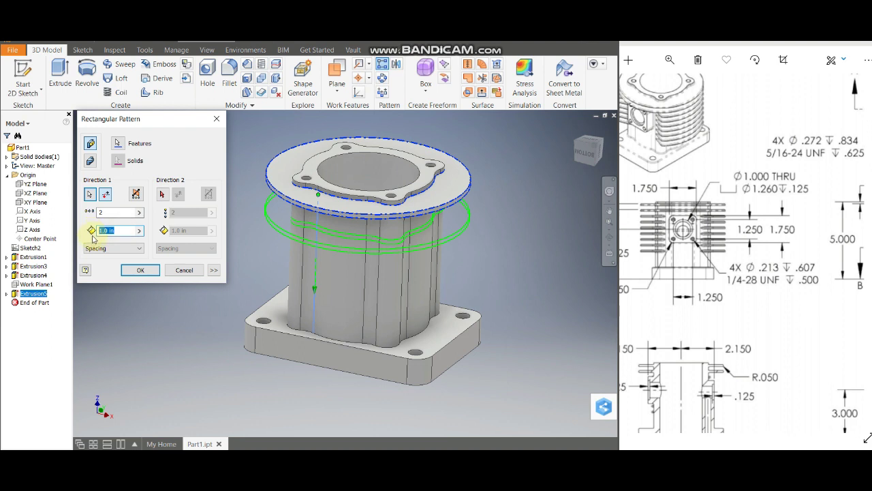
left_click(665, 276)
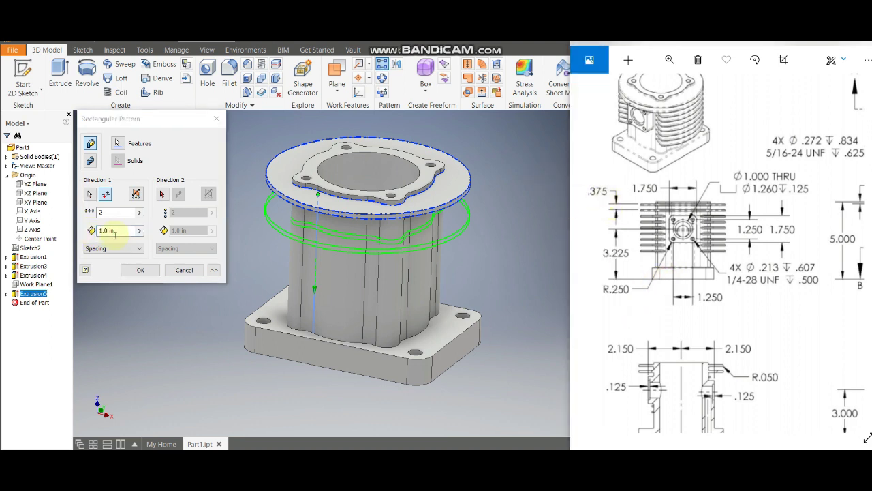
left_click(90, 230)
type(".375")
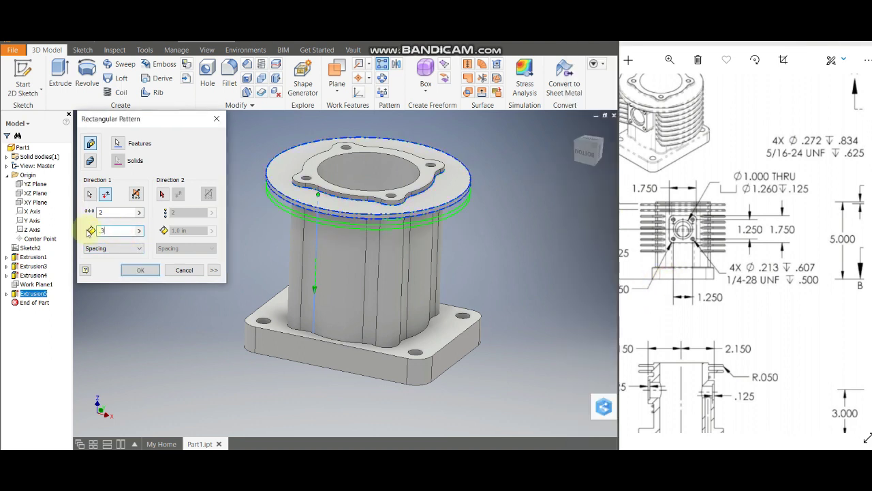
double_click(109, 212)
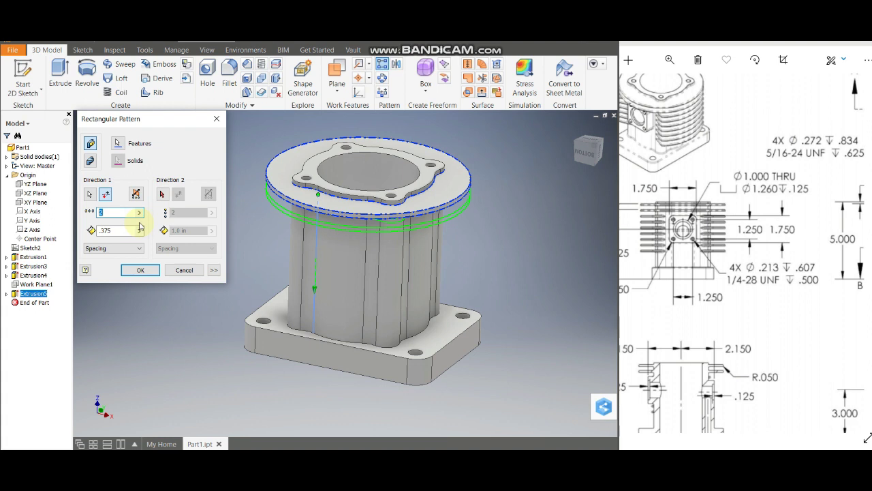
type("9")
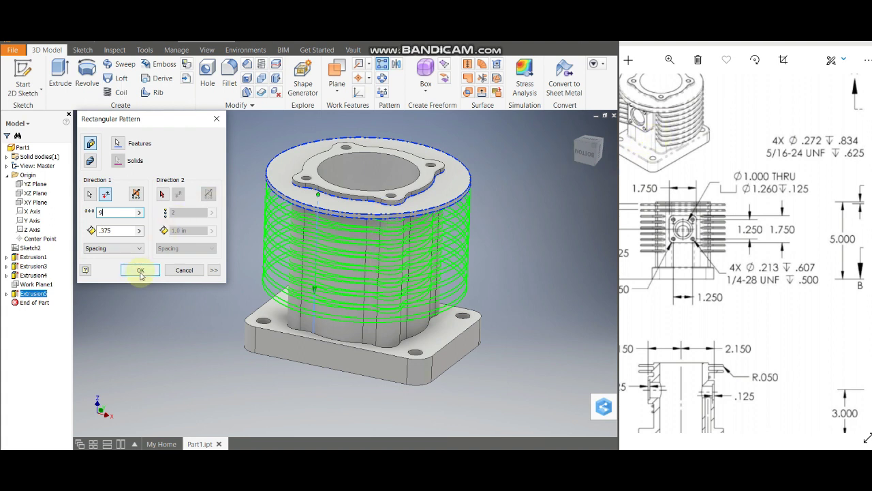
left_click(214, 270)
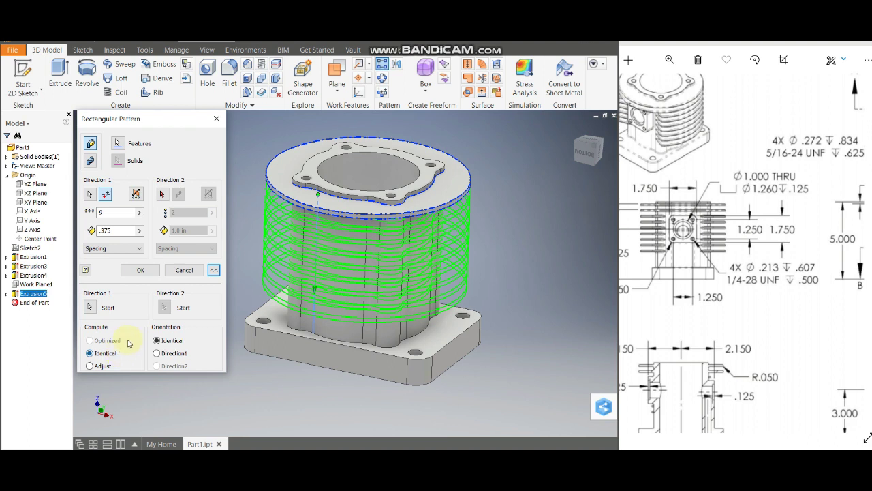
left_click(141, 271)
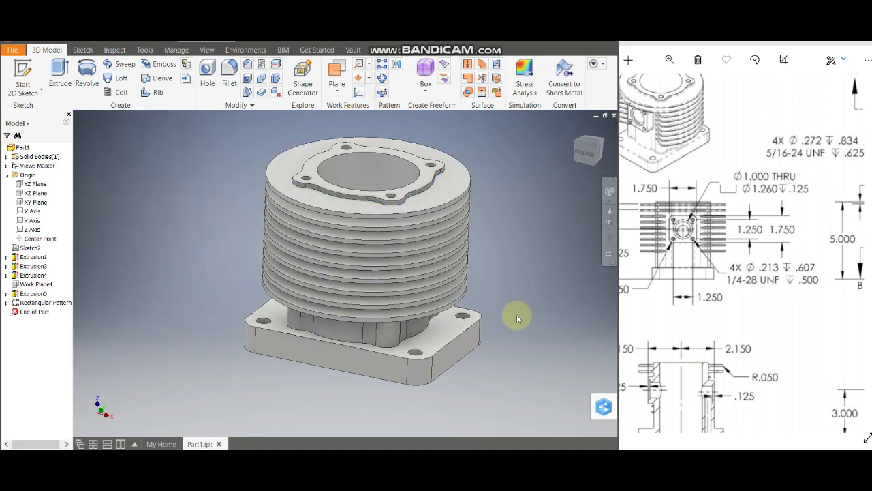
- Enlarge the reference drawing and pan it to show the side and top views
left_click_drag(620, 368, 570, 368)
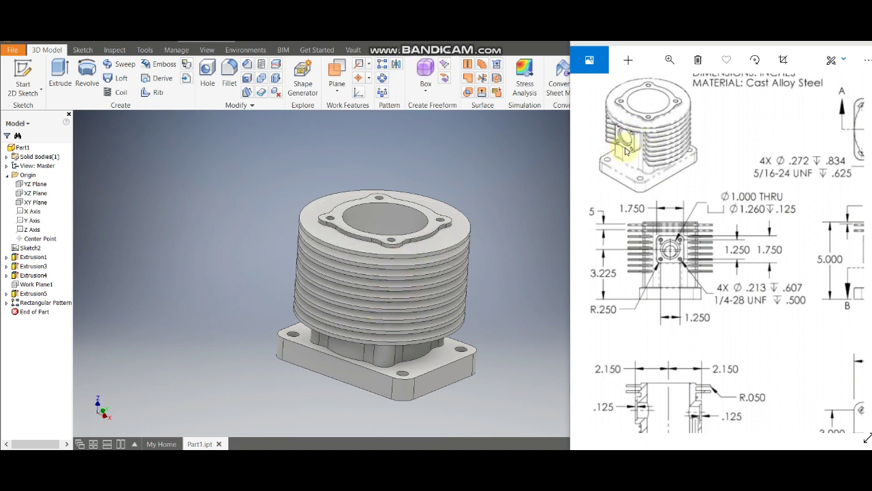
left_click(713, 286)
left_click_drag(713, 287, 730, 232)
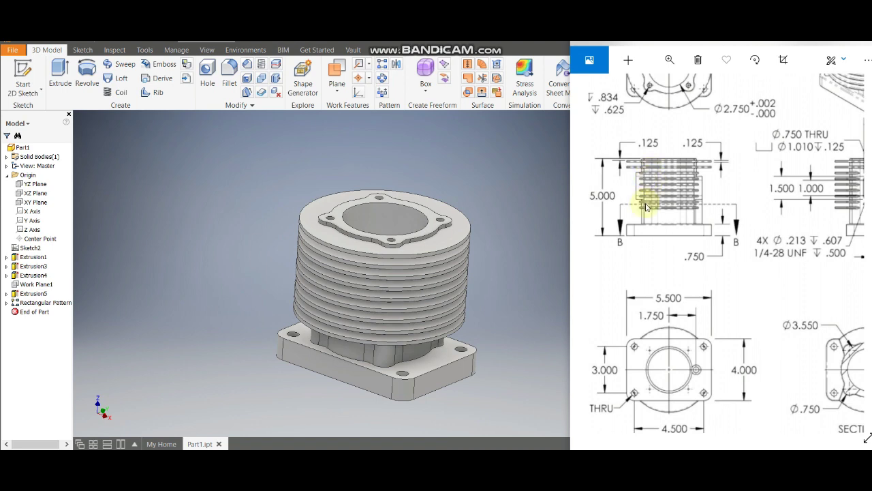
- Orbit the model to inspect the new fins from below and pick a fin face
left_click(562, 284)
scroll(448, 260, "up", 5)
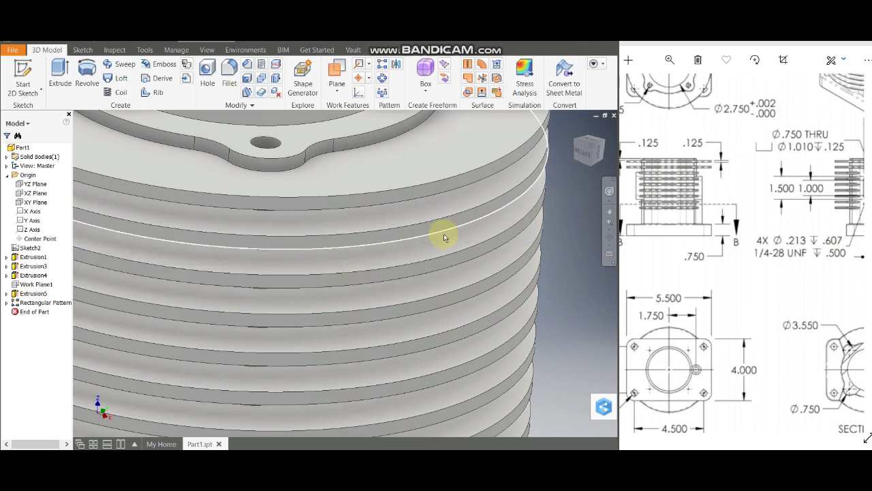
scroll(468, 253, "down", 4)
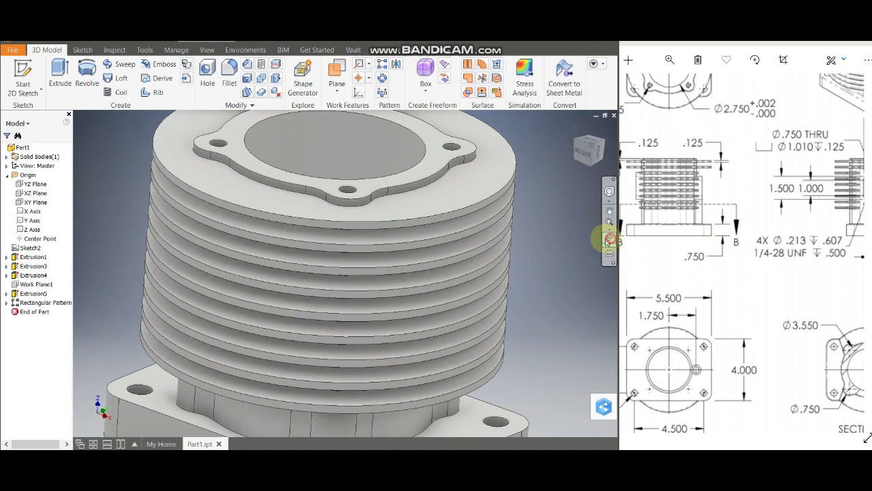
left_click(610, 238)
mouse_move(403, 269)
left_mouse_down()
mouse_move(405, 249)
mouse_move(411, 259)
left_mouse_up()
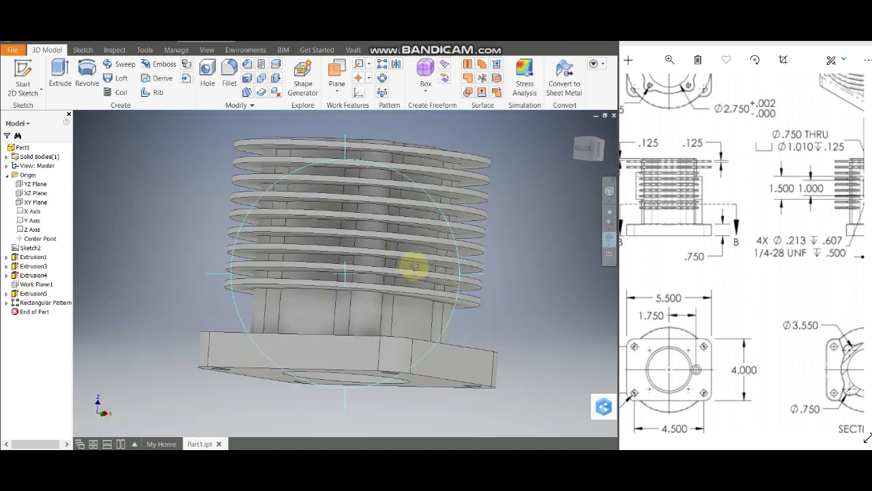
scroll(393, 156, "up", 3)
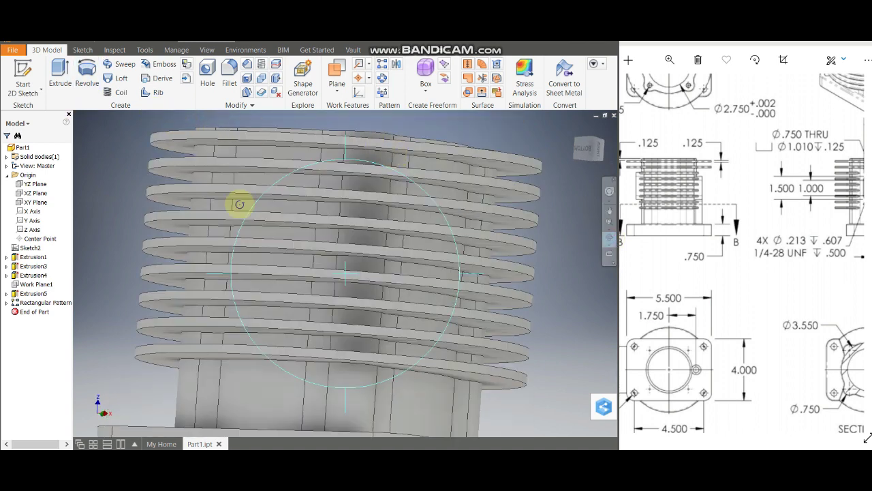
key("Escape")
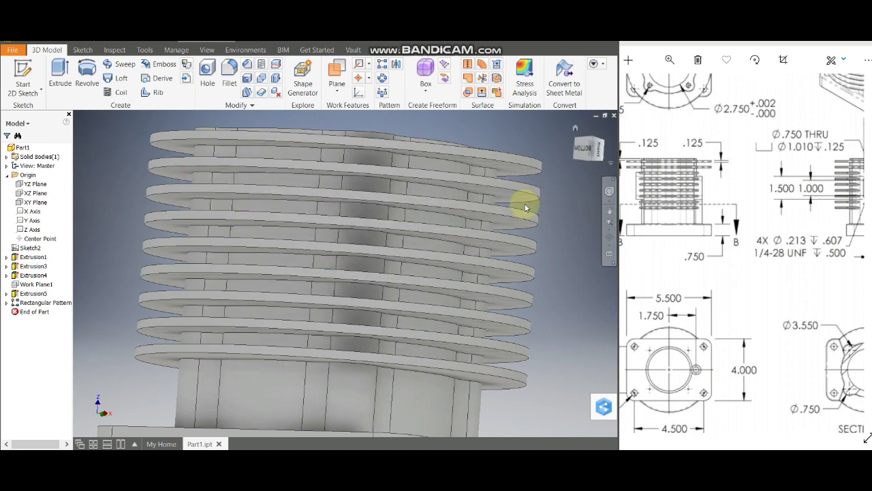
left_click(525, 200)
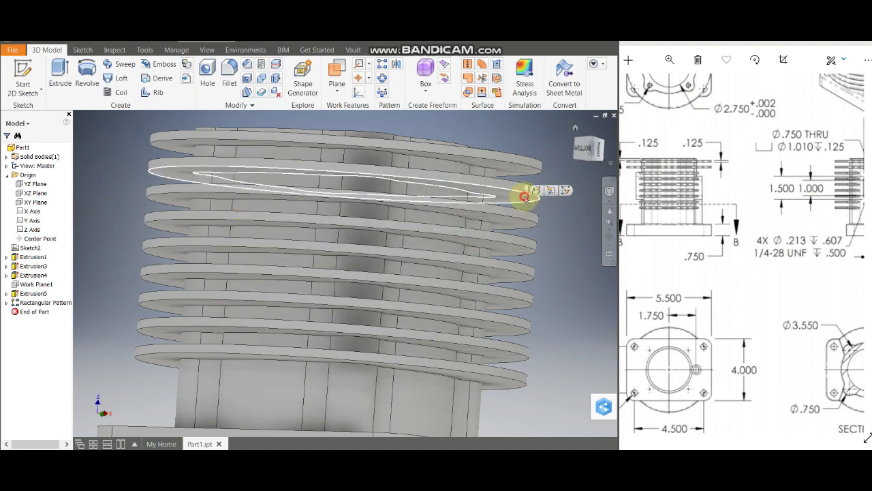
- Start Sketch6 on the fin face and project the inner flange outline into it
left_click(567, 191)
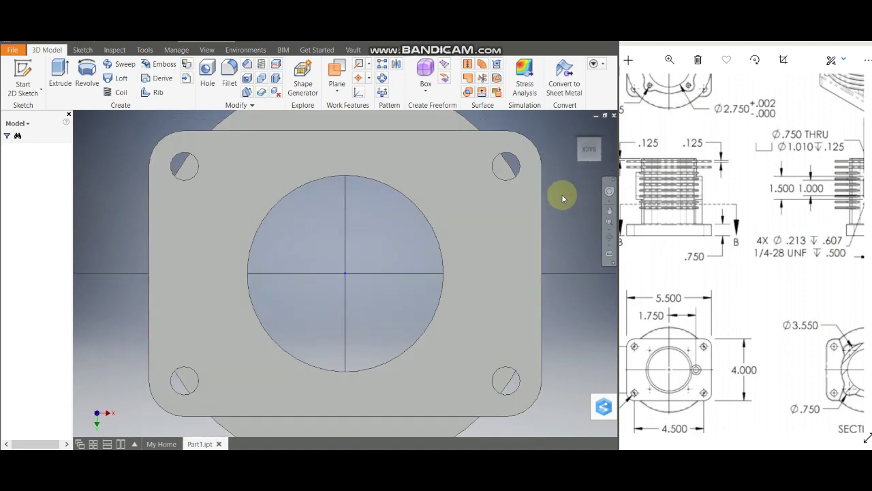
scroll(451, 251, "down", 3)
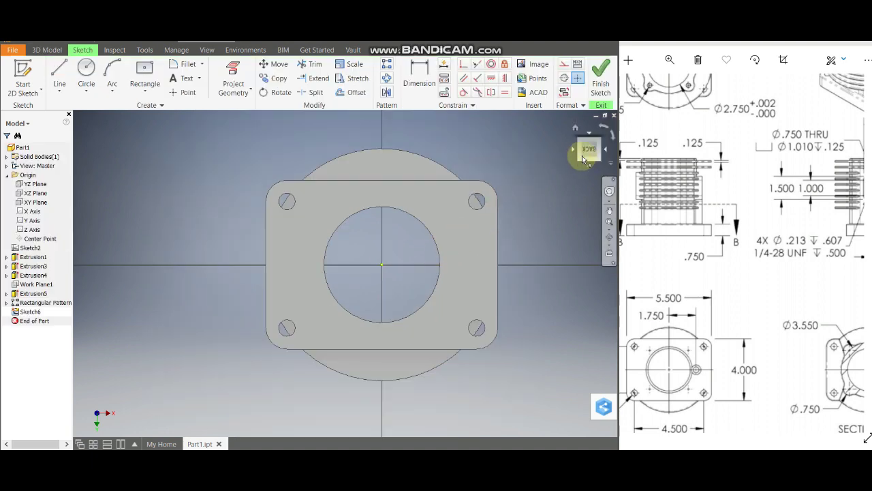
left_click(590, 136)
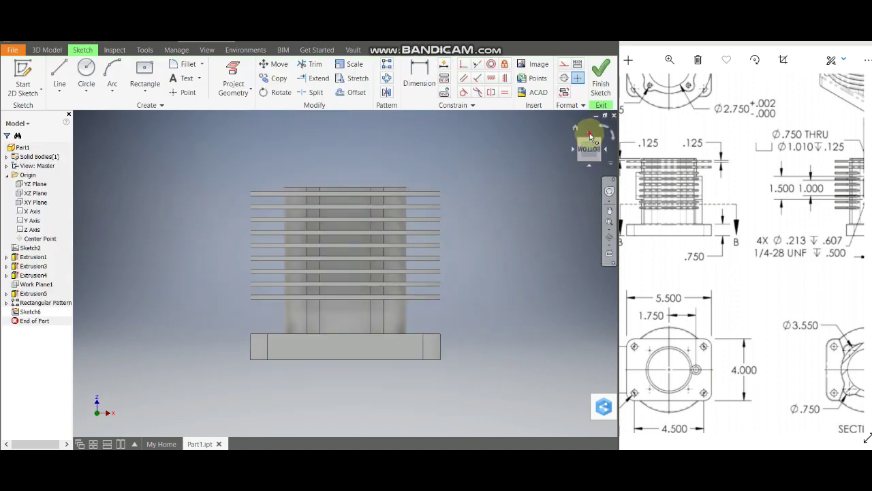
key("F5")
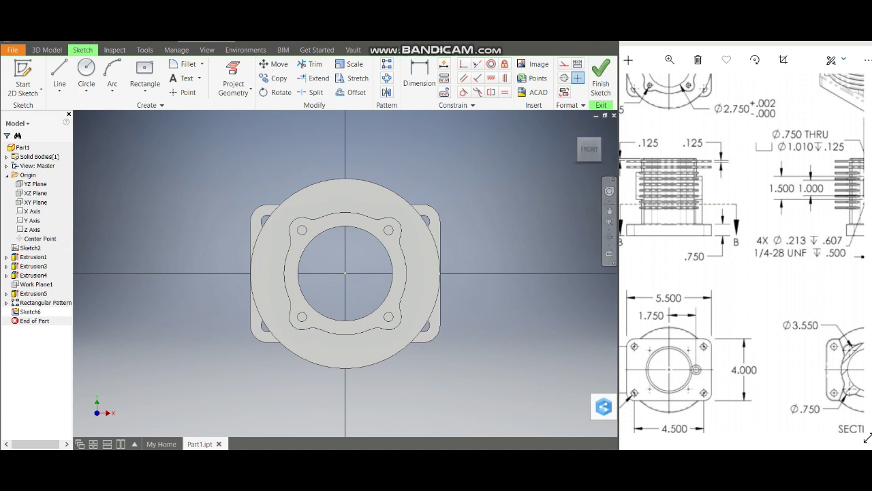
scroll(318, 360, "up", 3)
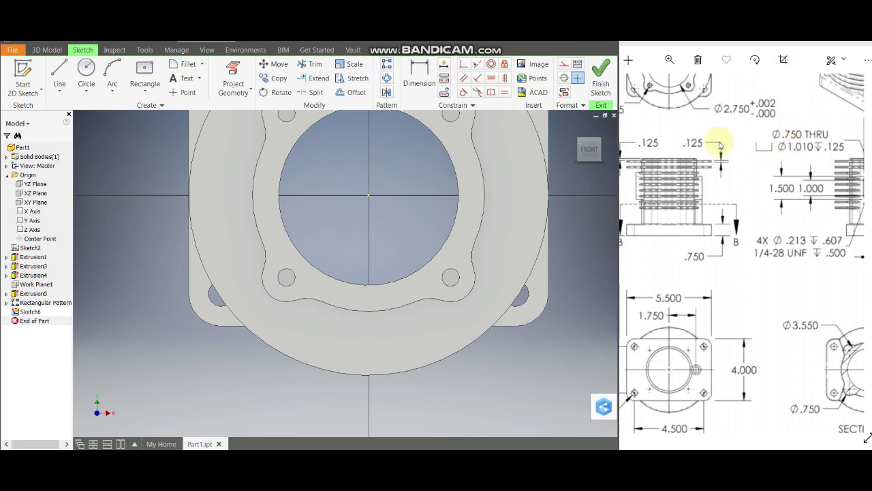
left_click_drag(720, 144, 752, 291)
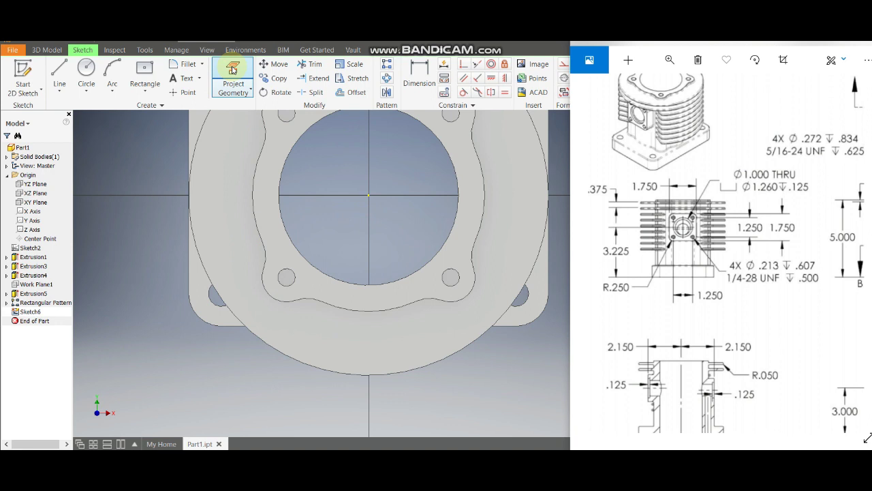
left_click(233, 71)
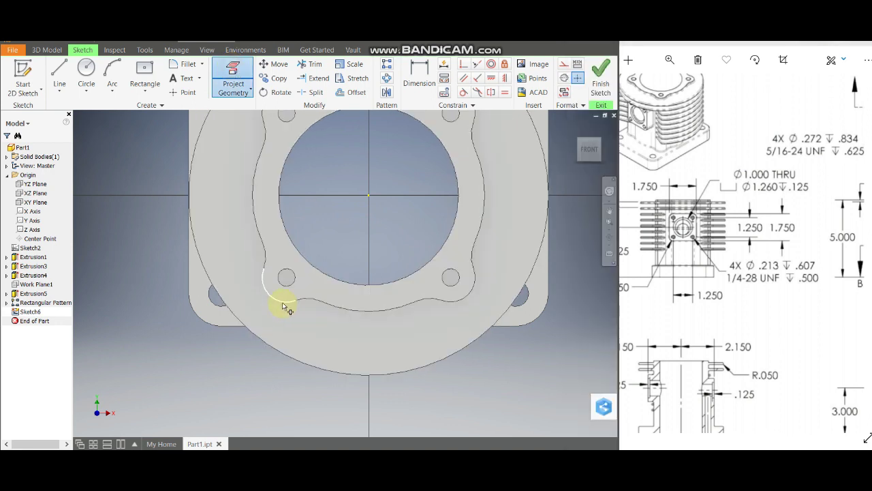
left_click(446, 302)
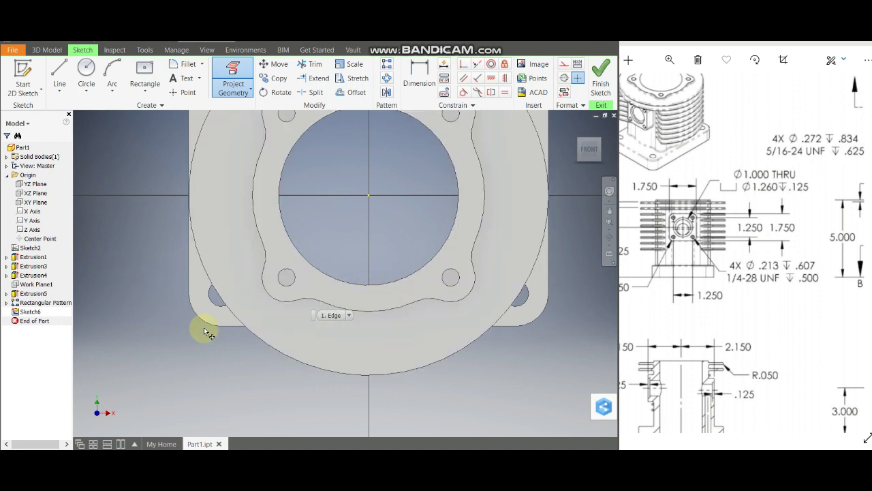
- Draw two angled lines from below the bore, running down-left and down-right past the outer circle
key("d")
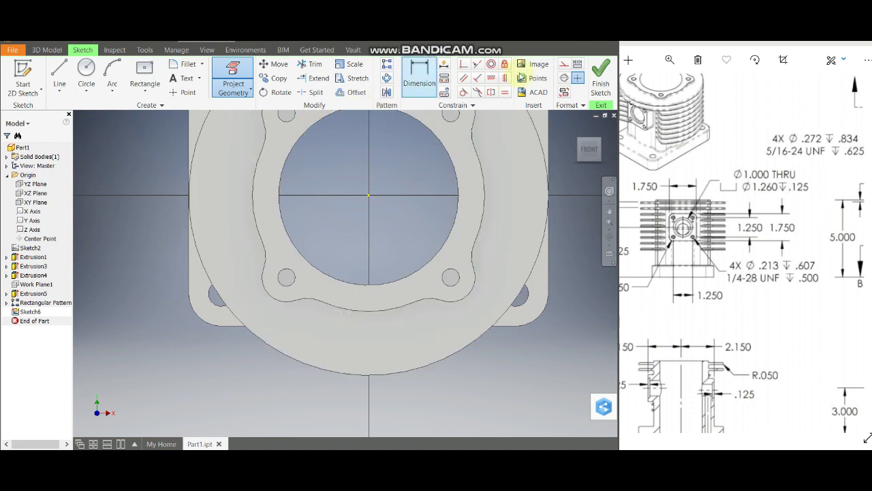
left_click(59, 75)
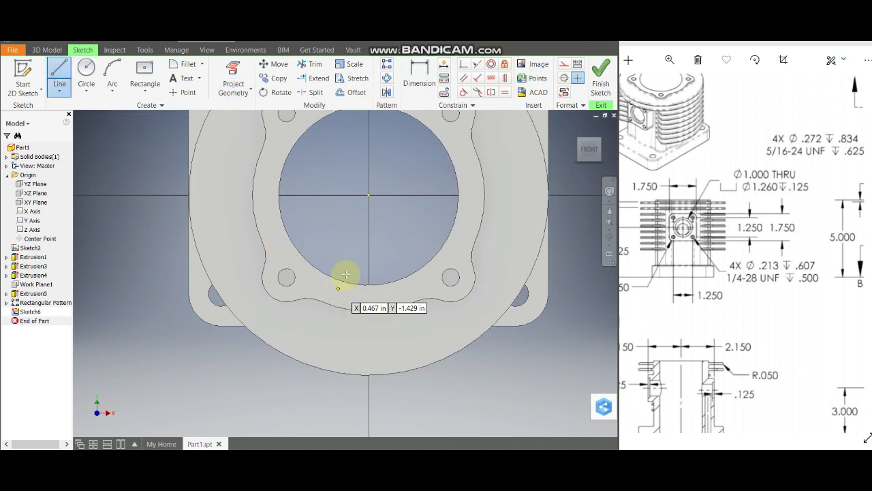
left_click(357, 257)
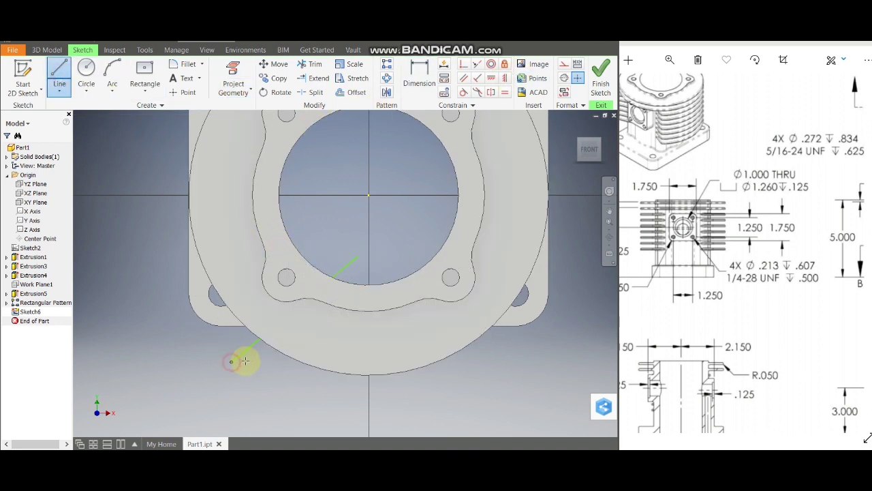
left_click(232, 362)
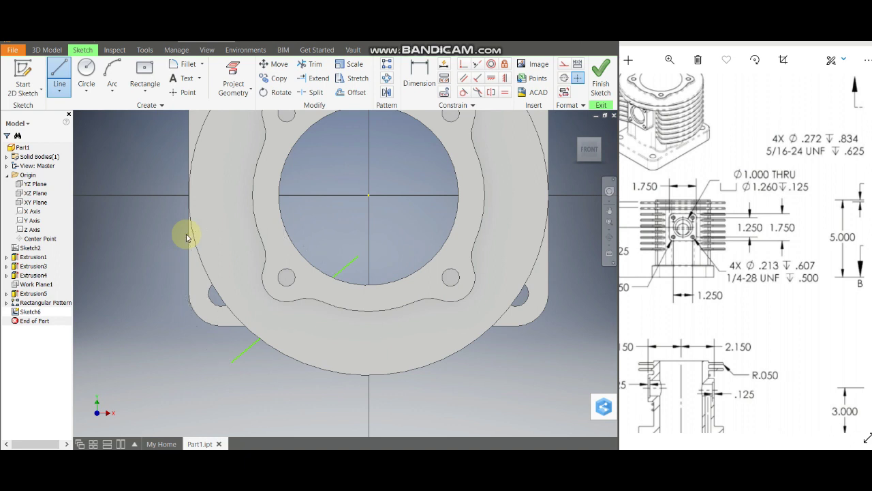
left_click(86, 73)
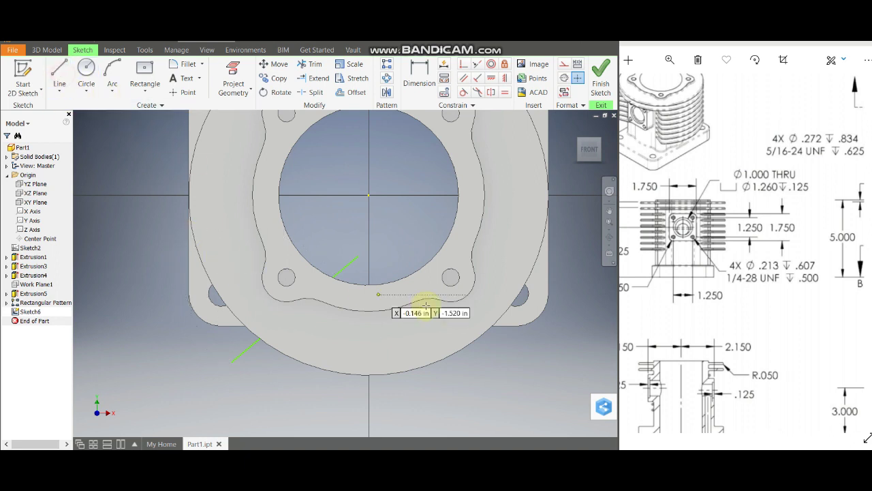
key("l")
left_click(374, 257)
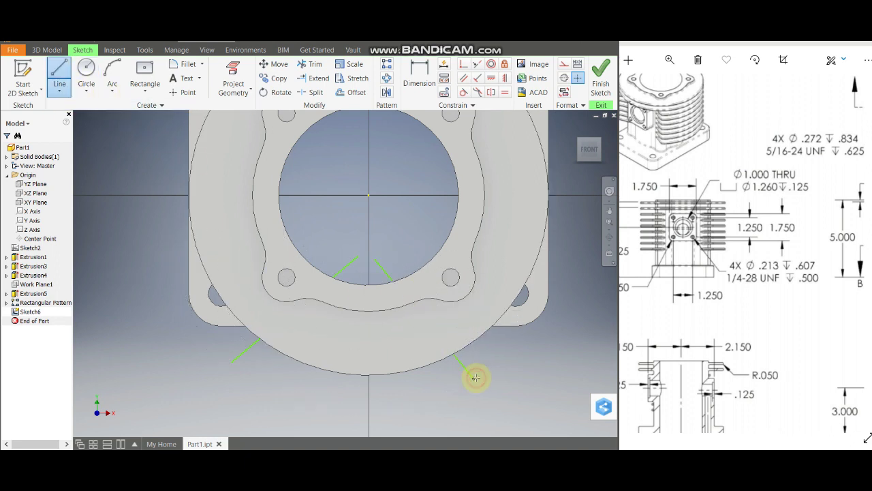
double_click(473, 377)
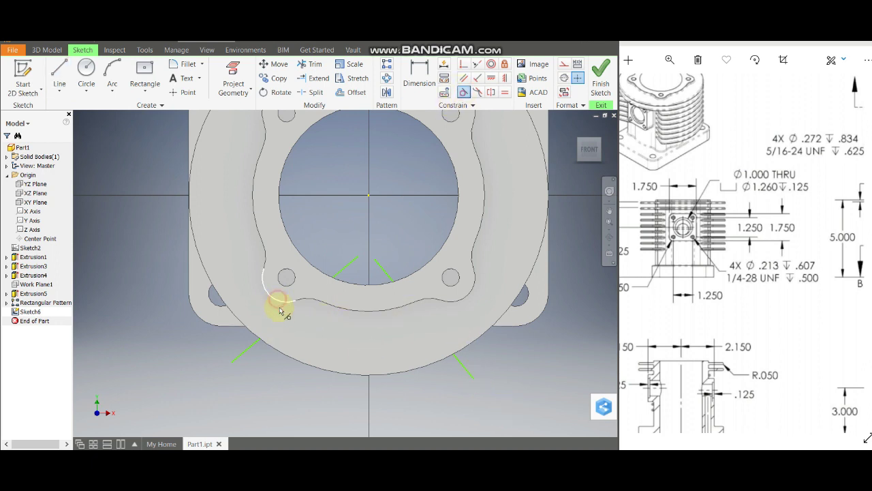
left_click_drag(280, 311, 259, 356)
left_click_drag(448, 302, 446, 380)
- Extend the upper-right line to the outer circle, ready to trim the excess segments
left_click(310, 79)
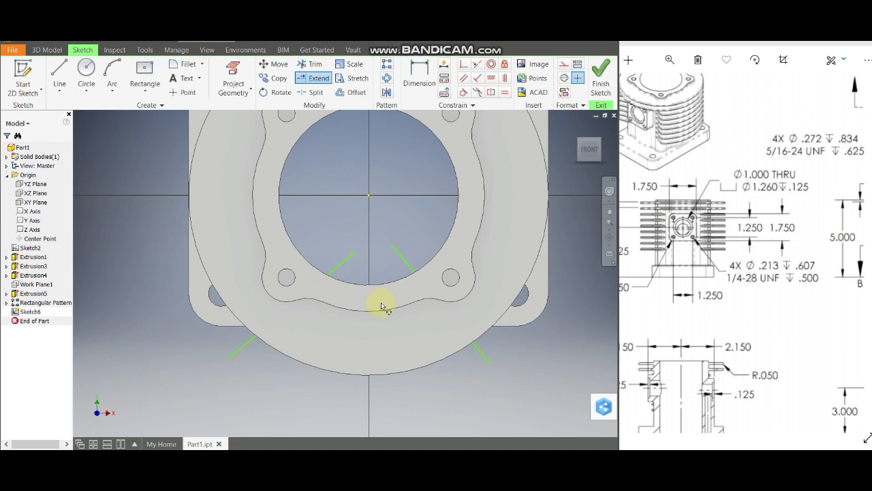
left_click(395, 250)
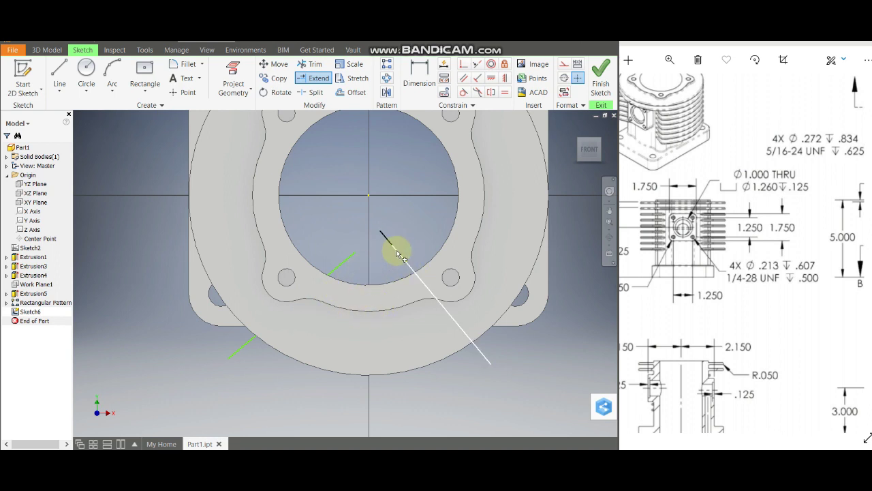
left_click(308, 65)
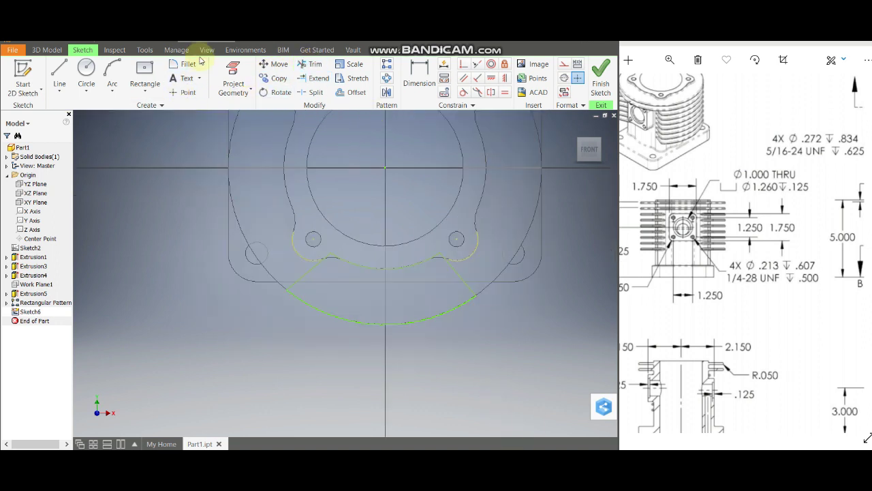
- Set the visual style to Wireframe with Hidden Edges and extrude the wedge profile
left_click(203, 52)
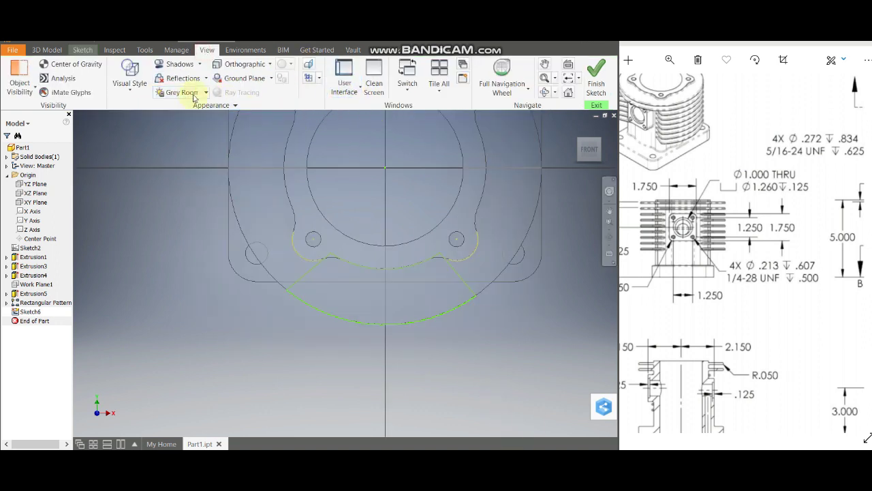
left_click(130, 79)
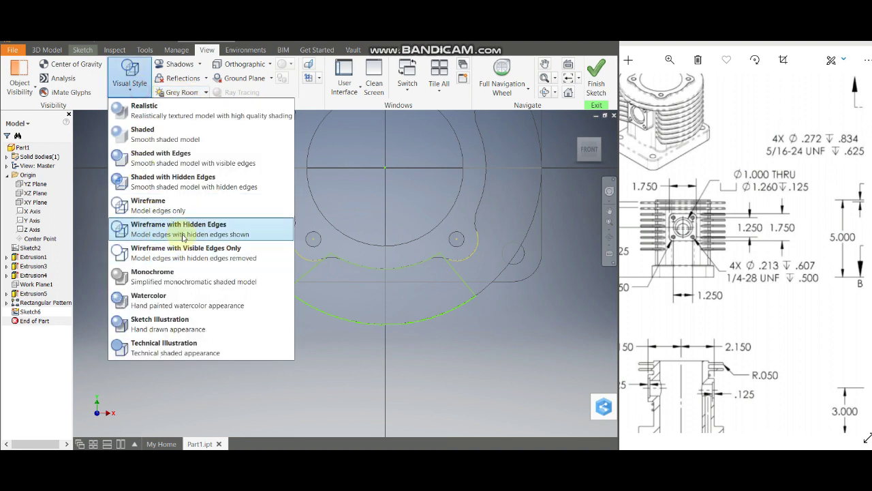
left_click(357, 354)
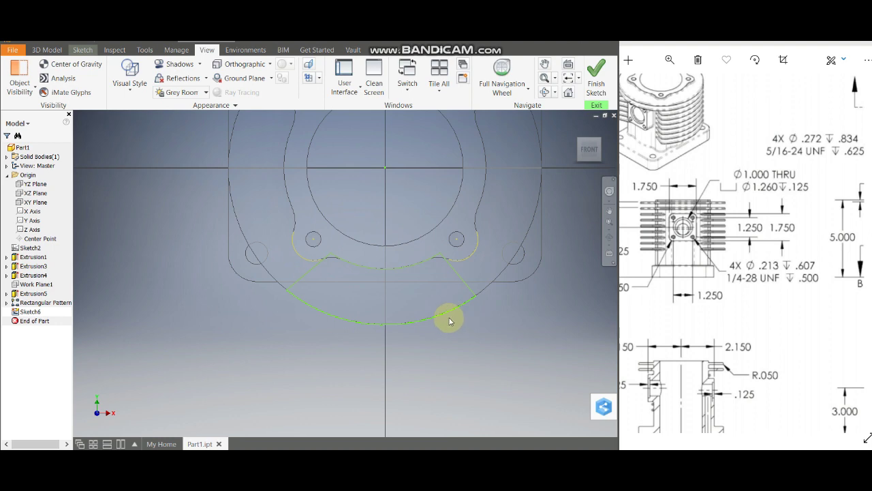
left_click(47, 50)
left_click(59, 76)
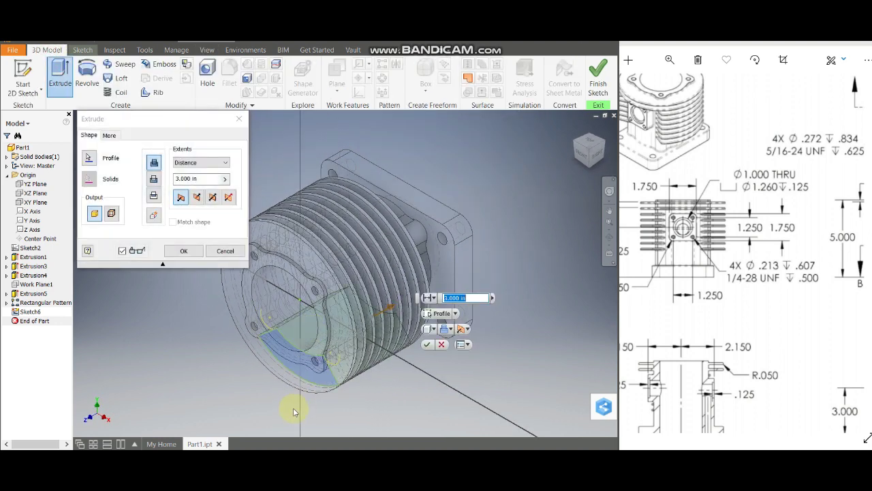
- Make the extrusion a 3.250 in cut in the opposite direction through the fins
scroll(302, 368, "up", 3)
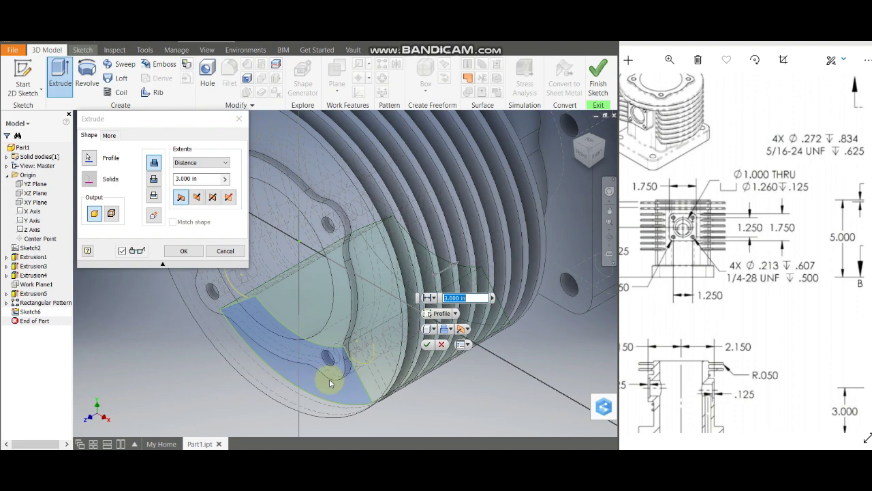
left_click(609, 237)
left_click_drag(335, 362, 373, 306)
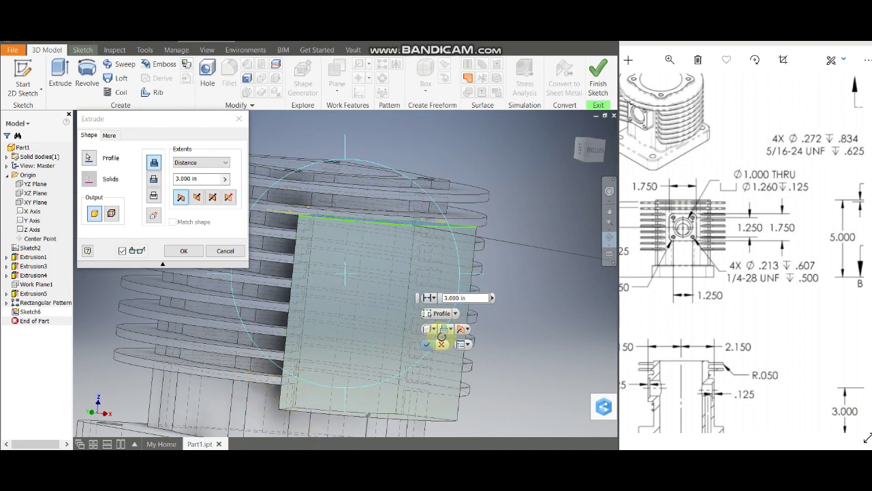
left_click(445, 328)
left_click(458, 354)
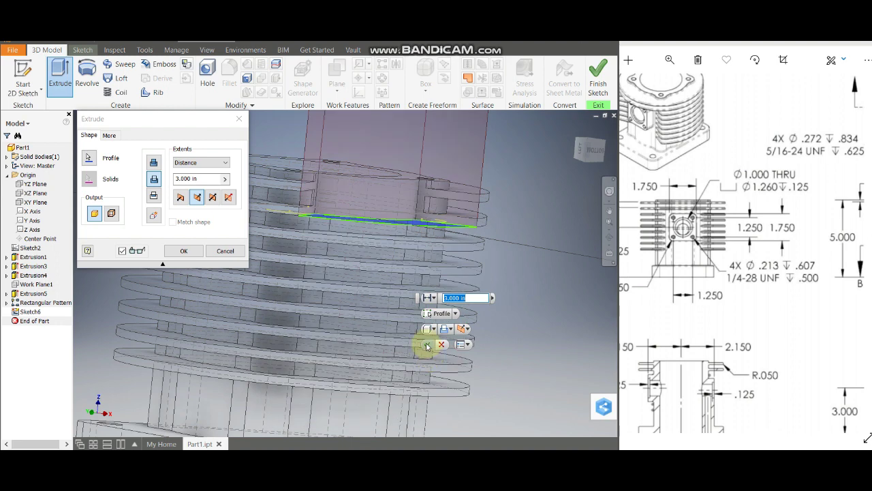
left_click(463, 329)
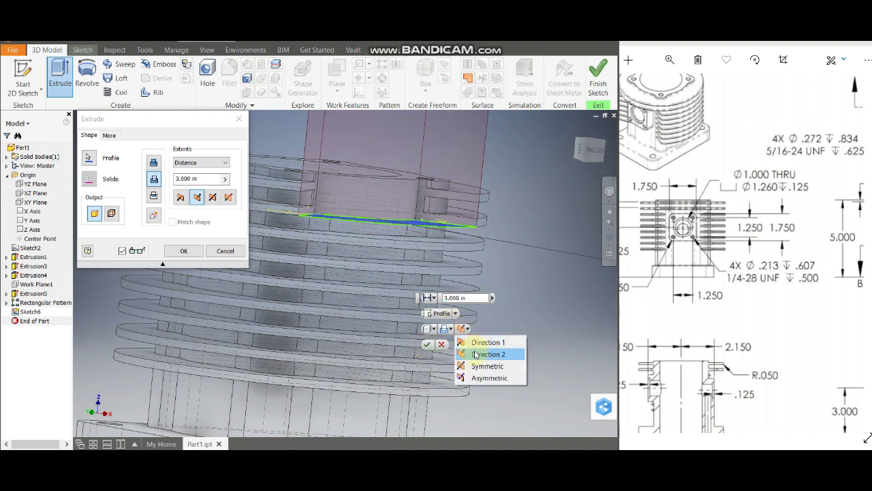
left_click(463, 368)
left_click(463, 329)
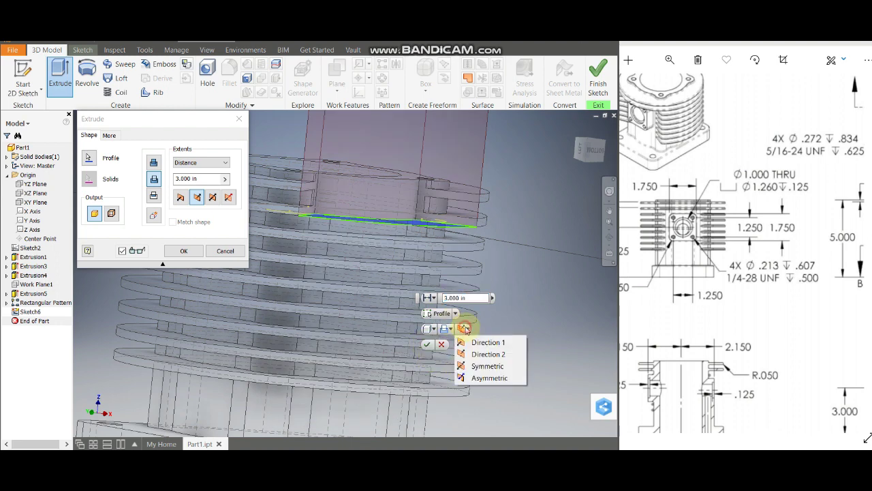
left_click(478, 355)
type("3.250")
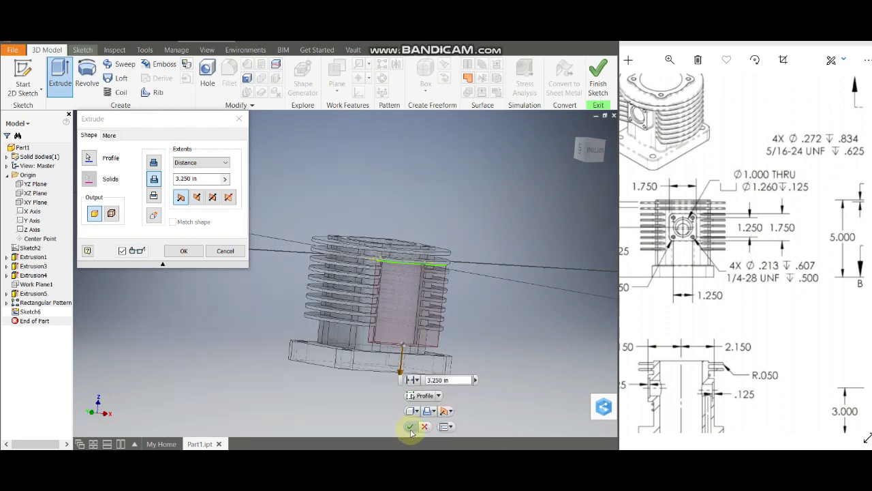
left_click(410, 430)
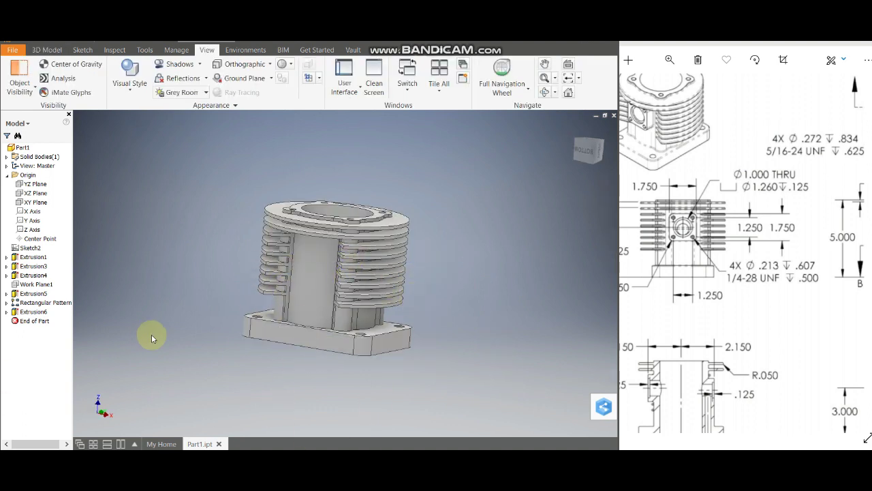
- Mirror the Extrusion6 cut across the XZ Plane onto the opposite side
left_click(610, 238)
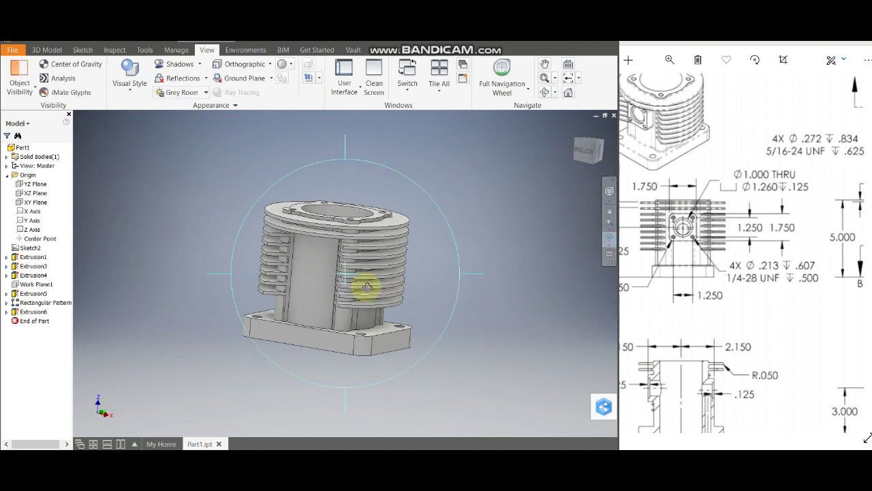
mouse_move(361, 278)
left_mouse_down()
mouse_move(350, 308)
mouse_move(360, 296)
left_mouse_up()
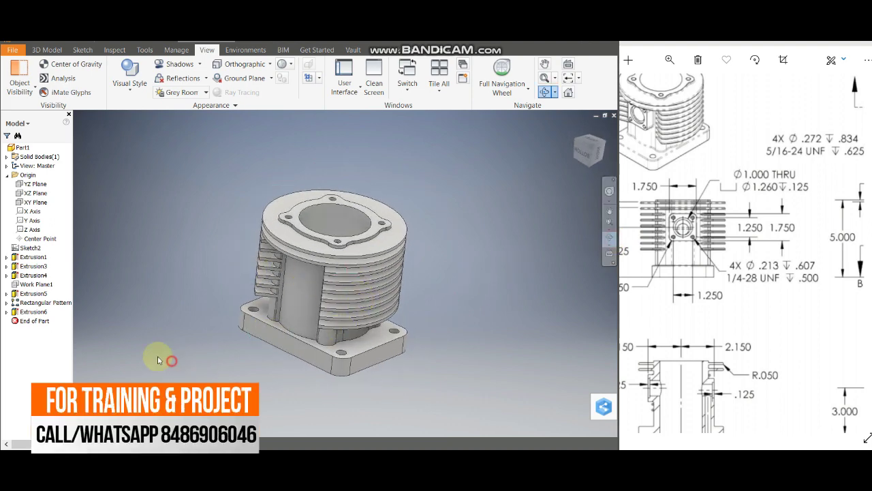
left_click(42, 313)
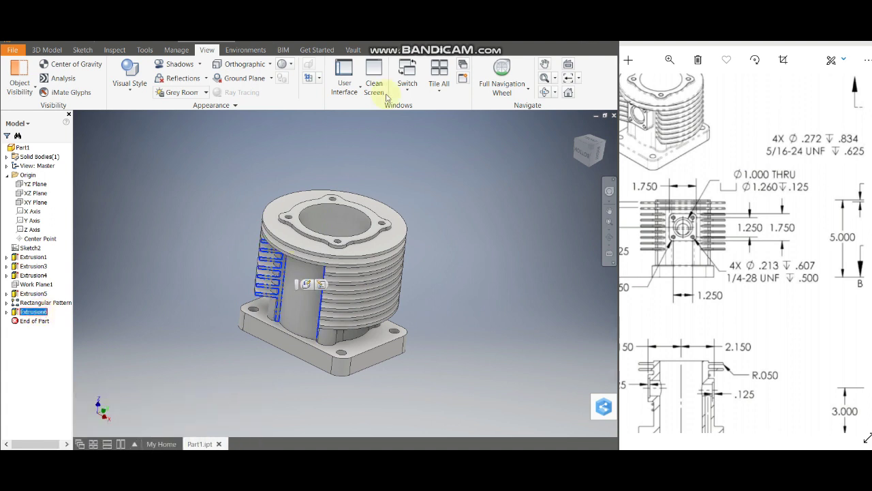
left_click(47, 50)
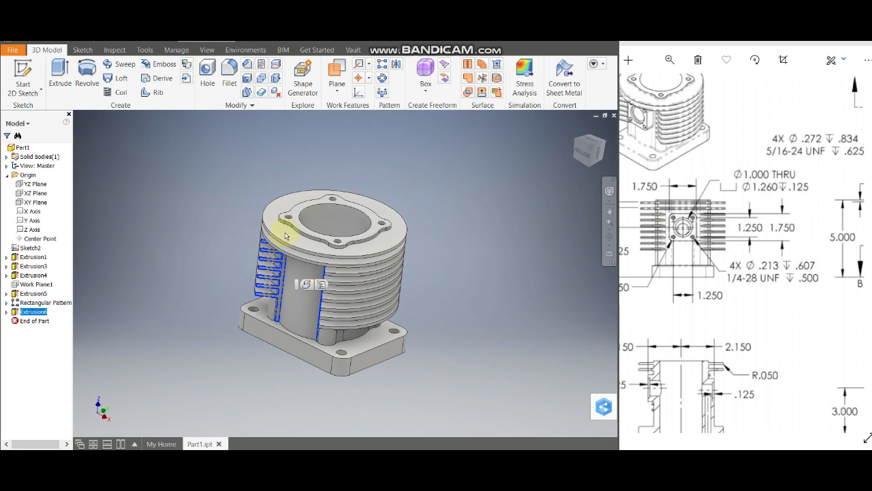
left_click(395, 65)
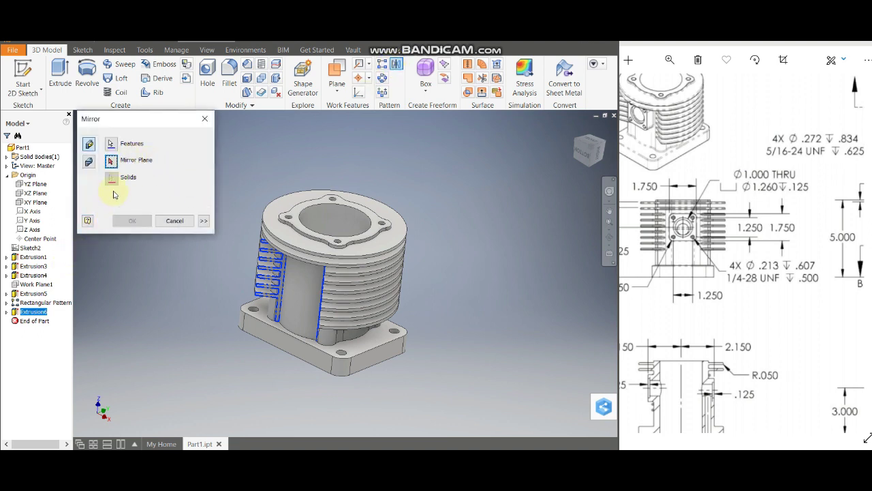
left_click(113, 162)
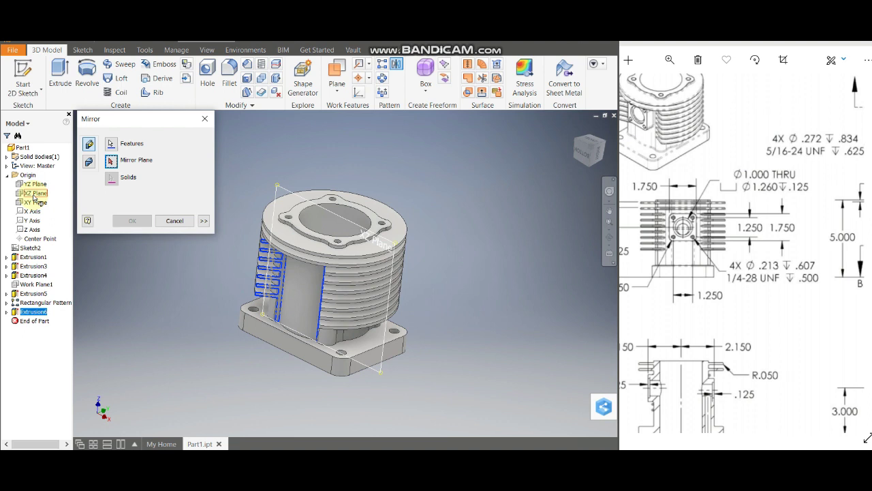
left_click(33, 195)
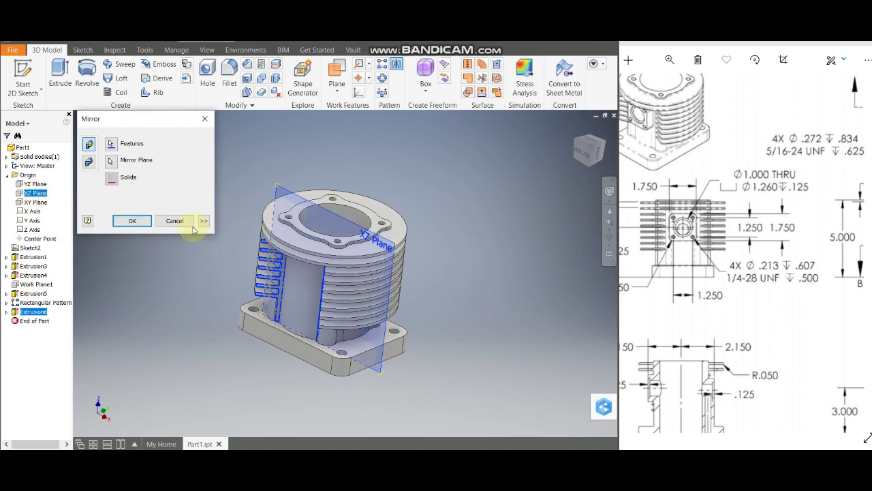
left_click(132, 221)
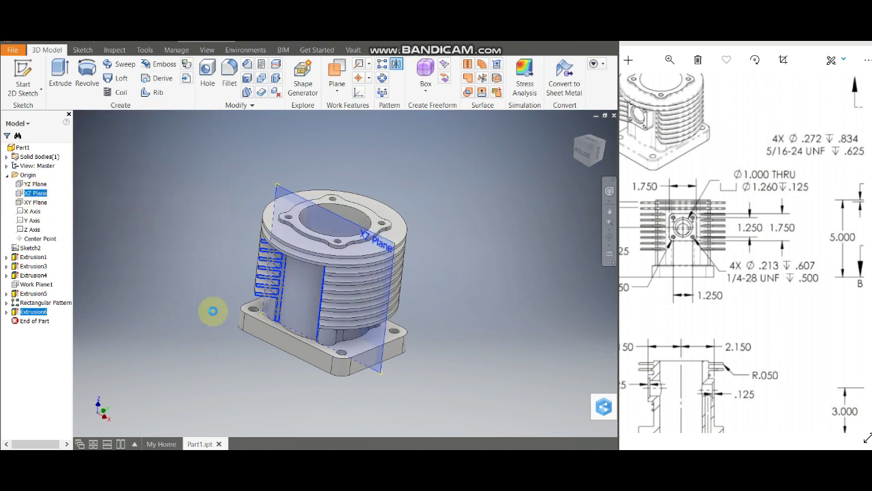
left_click(609, 238)
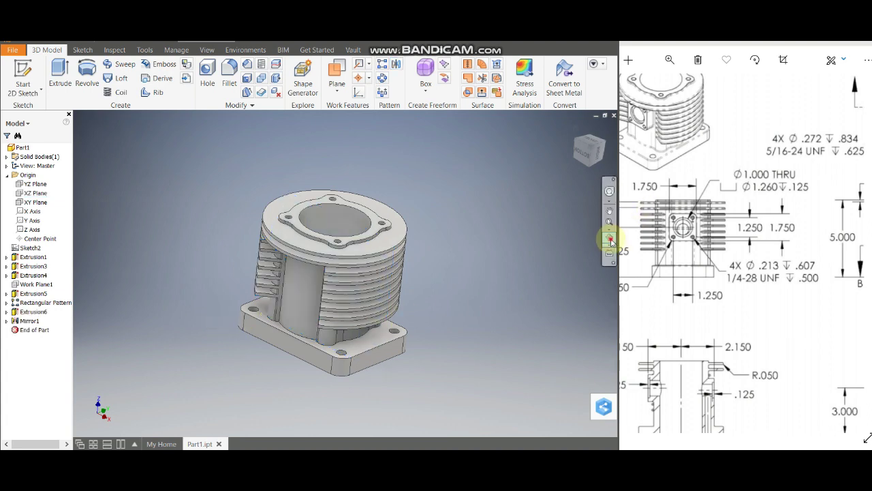
- Pan the reference drawing to show the base's 5.500 by 4.000 top view and section A-A
mouse_move(382, 293)
left_mouse_down()
mouse_move(334, 282)
mouse_move(292, 292)
mouse_move(288, 302)
mouse_move(328, 286)
mouse_move(370, 288)
mouse_move(395, 272)
mouse_move(418, 318)
left_mouse_up()
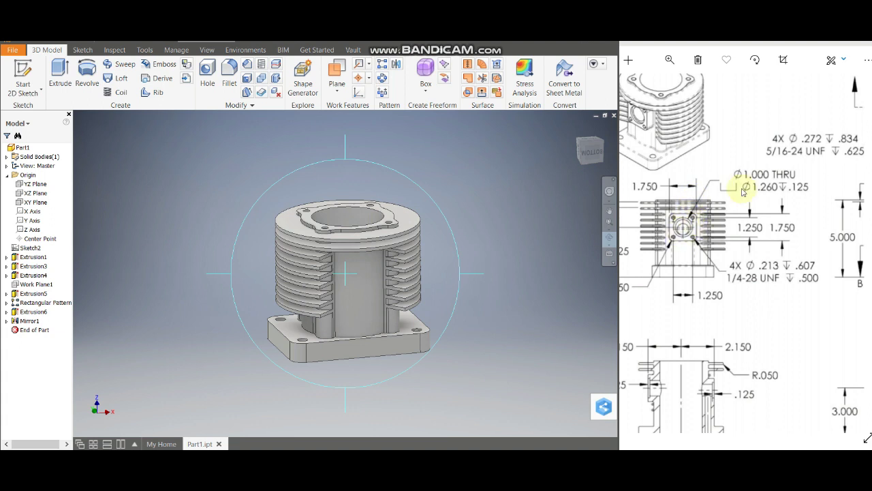
left_click_drag(770, 279, 659, 253)
left_click_drag(771, 312, 602, 306)
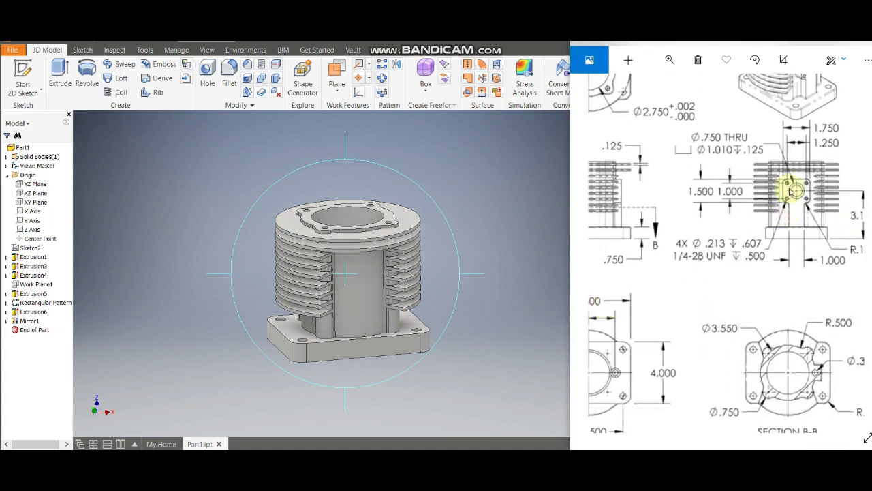
left_click_drag(801, 196, 726, 234)
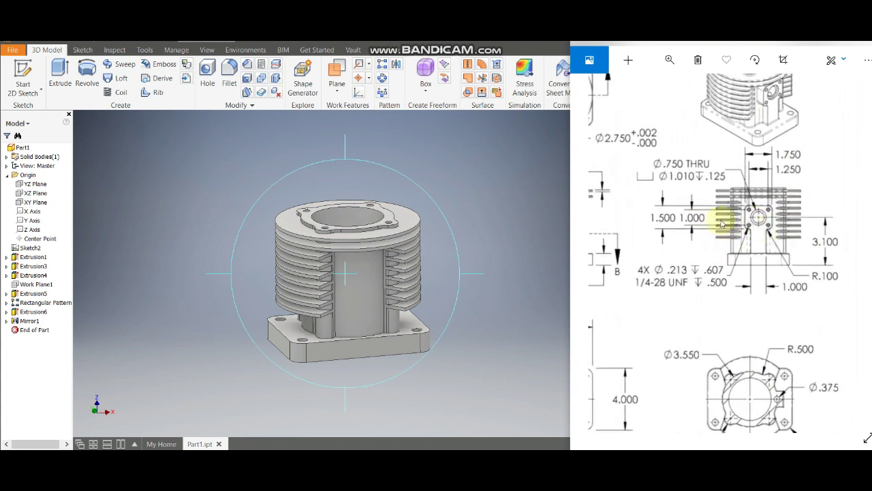
left_click_drag(744, 231, 792, 248)
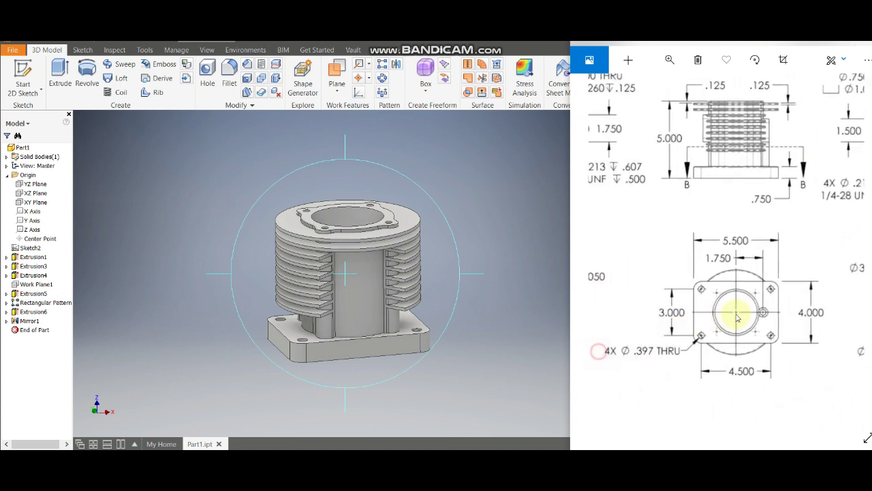
mouse_move(597, 408)
left_mouse_down()
mouse_move(670, 326)
mouse_move(677, 346)
left_mouse_up()
left_click_drag(654, 249, 669, 244)
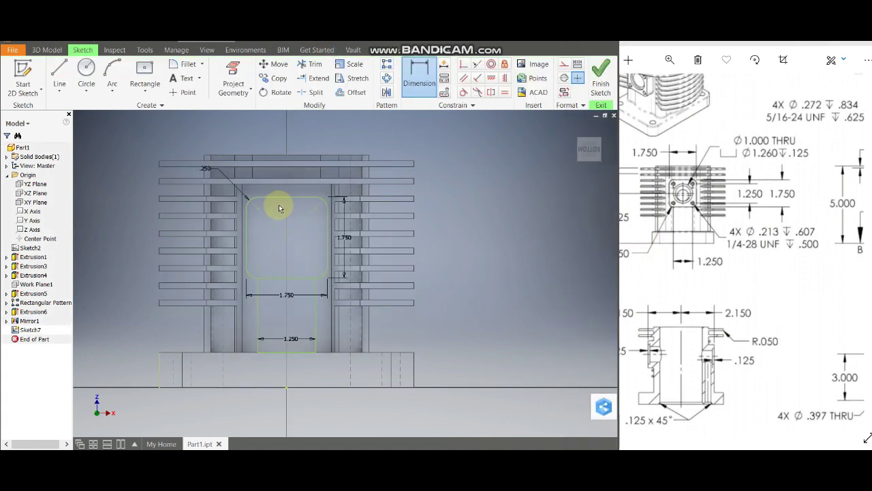
- Finish Sketch7, leaving the 1.750/1.250 port outline on the cylinder's front
scroll(360, 259, "down", 2)
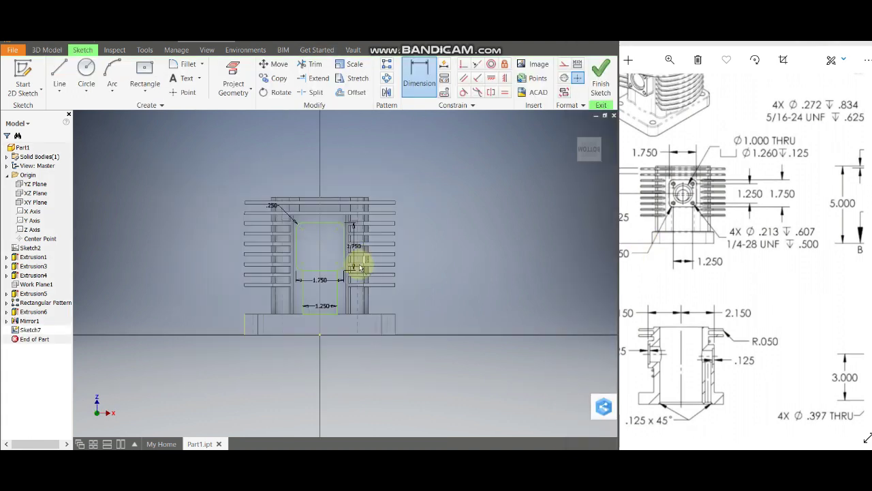
scroll(329, 247, "up", 3)
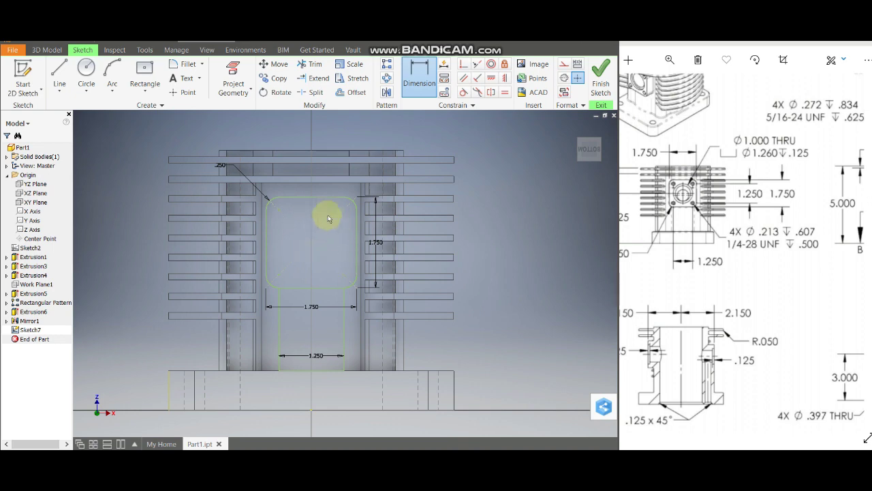
left_click(45, 50)
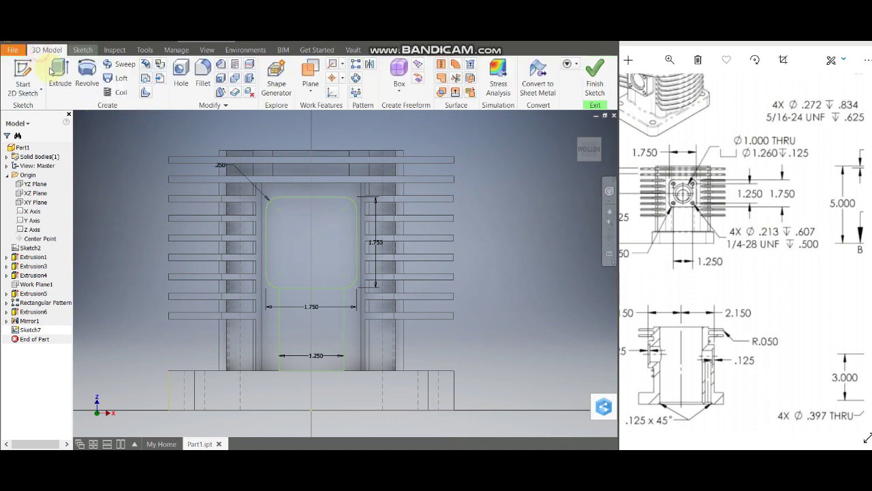
left_click(604, 83)
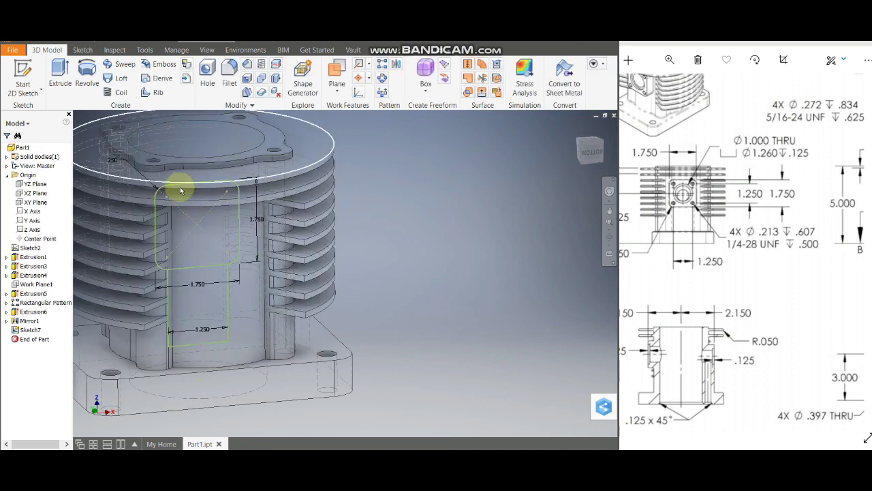
- Extrude Sketch7's upper rounded profile 2.150 in Direction 2 to form the port block
right_click(210, 264)
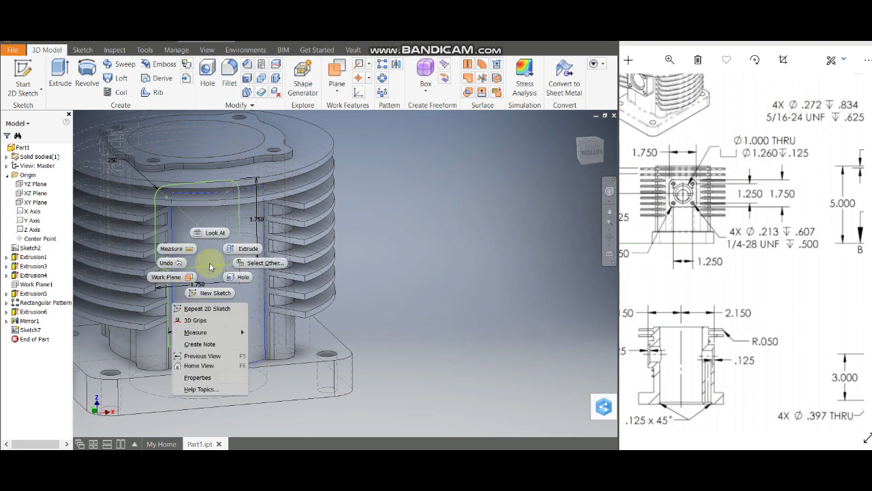
left_click(243, 247)
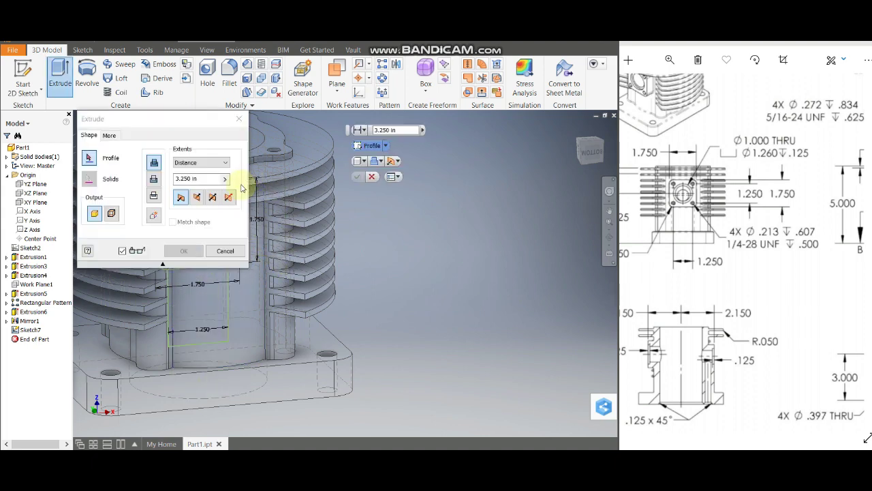
scroll(441, 311, "down", 3)
scroll(302, 253, "up", 3)
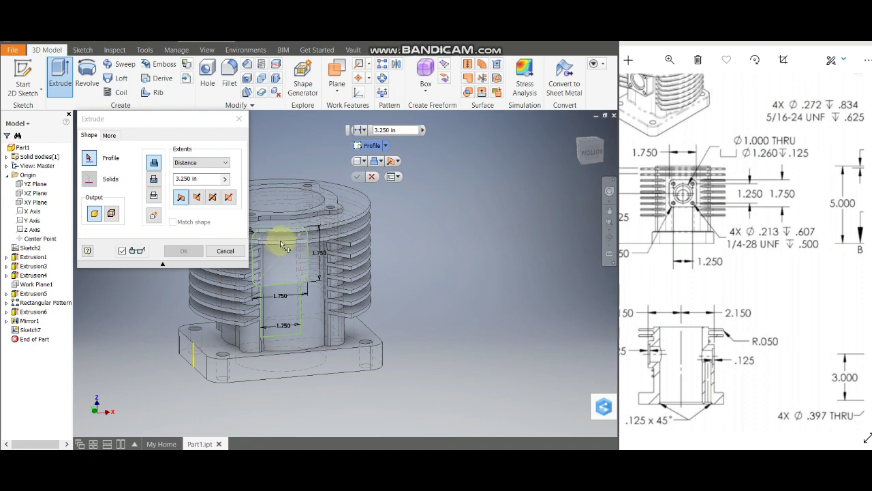
left_click(279, 251)
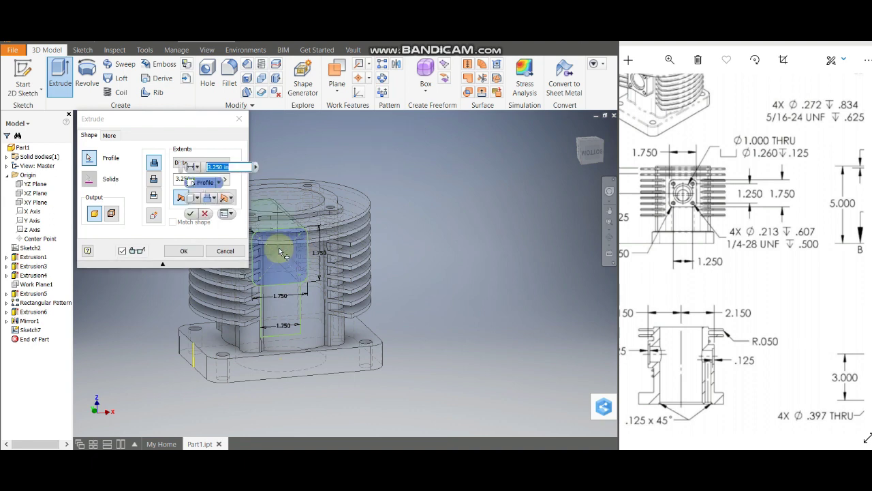
left_click(230, 197)
left_click(249, 222)
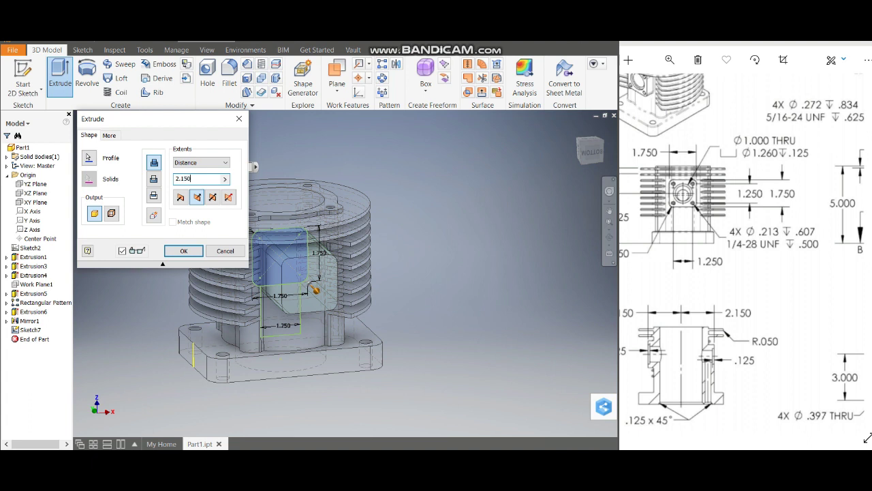
left_click(184, 251)
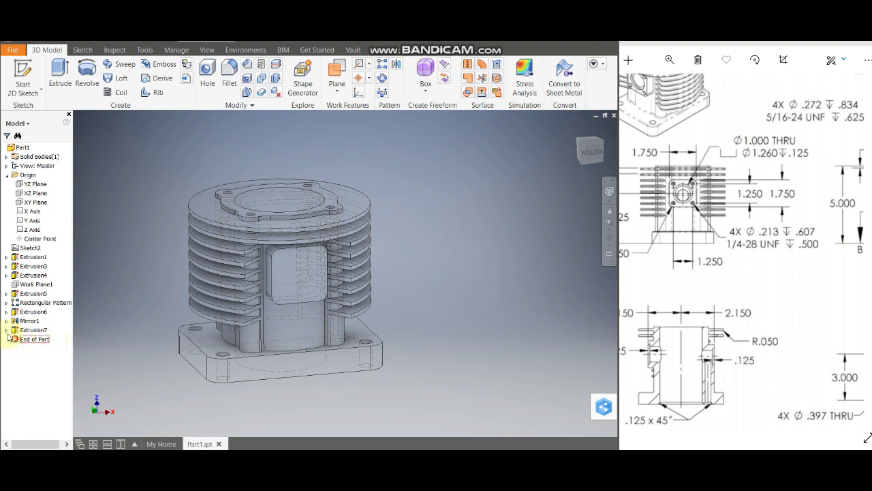
- Make Sketch7 visible again and cut its lower 1.250-wide profile 2.150 into the part
right_click(27, 339)
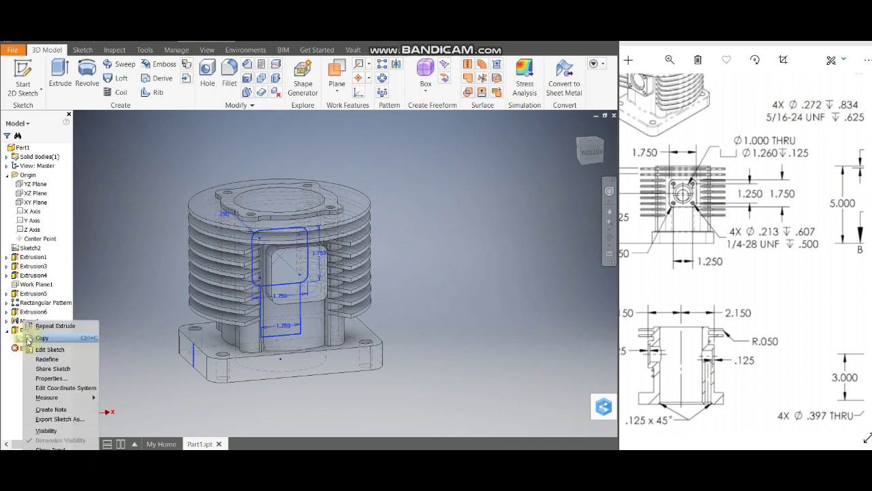
left_click(42, 430)
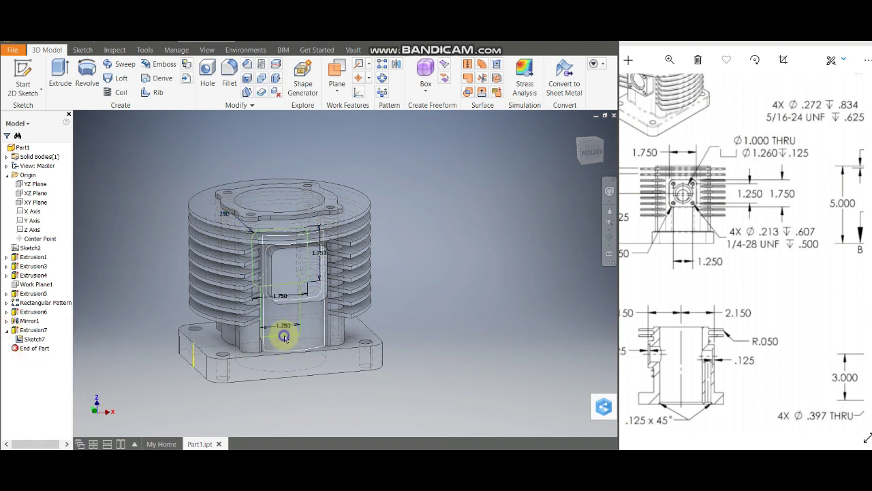
right_click(285, 337)
left_click(319, 319)
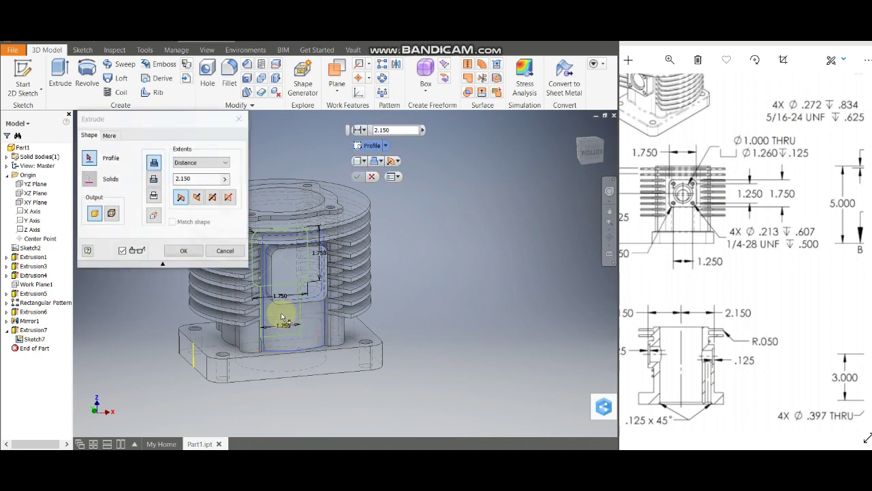
left_click(283, 319)
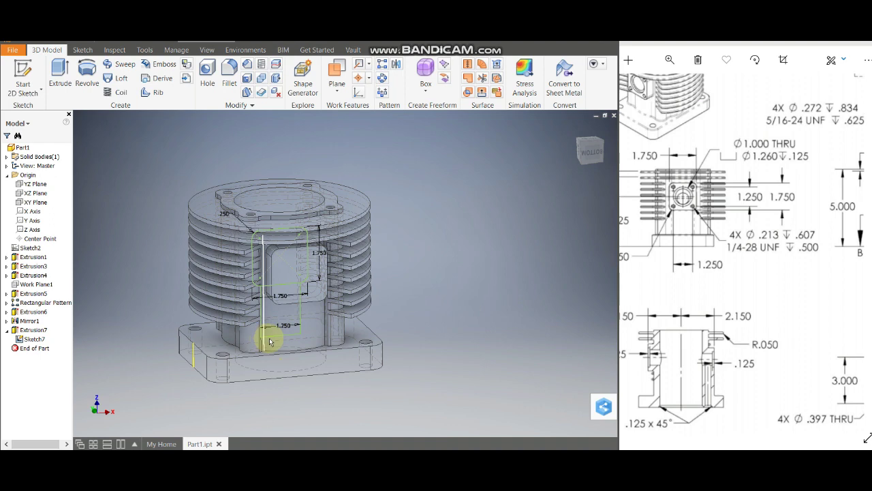
right_click(310, 327)
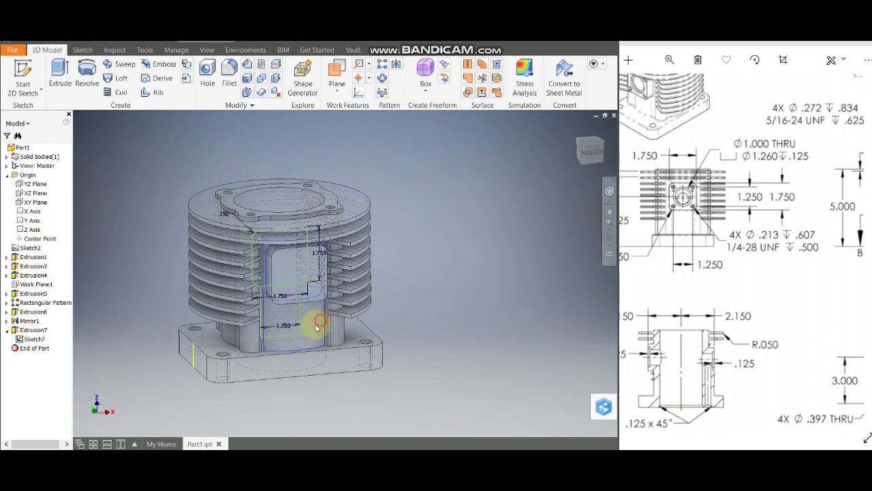
left_click(283, 318)
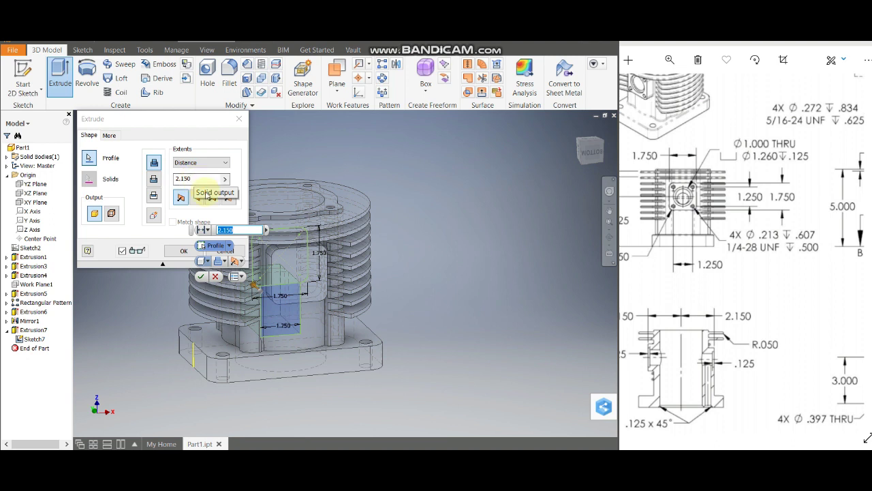
left_click(237, 262)
left_click(249, 284)
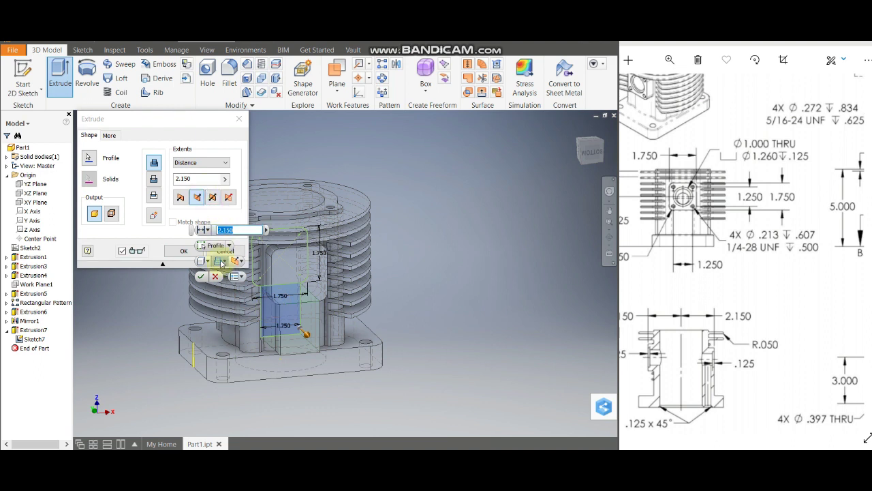
left_click(201, 276)
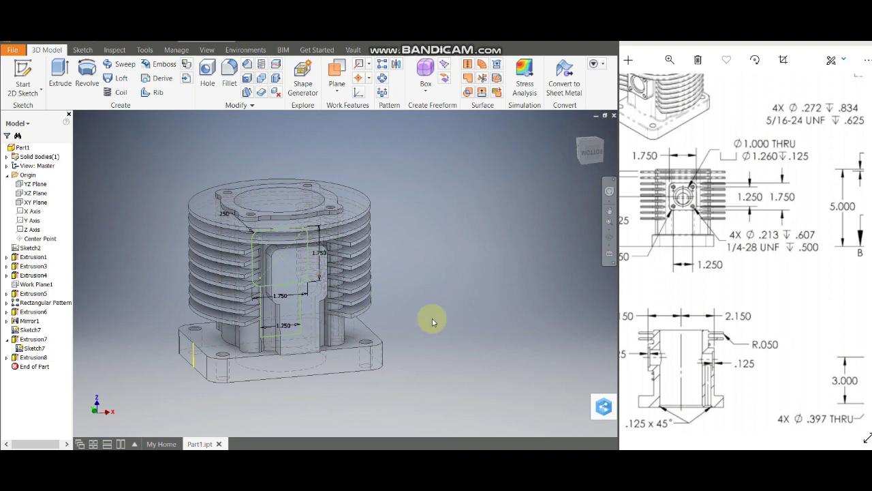
left_click(207, 50)
- Apply the Shaded with Edges visual style and hide Sketch7 with its dimensions
left_click(125, 86)
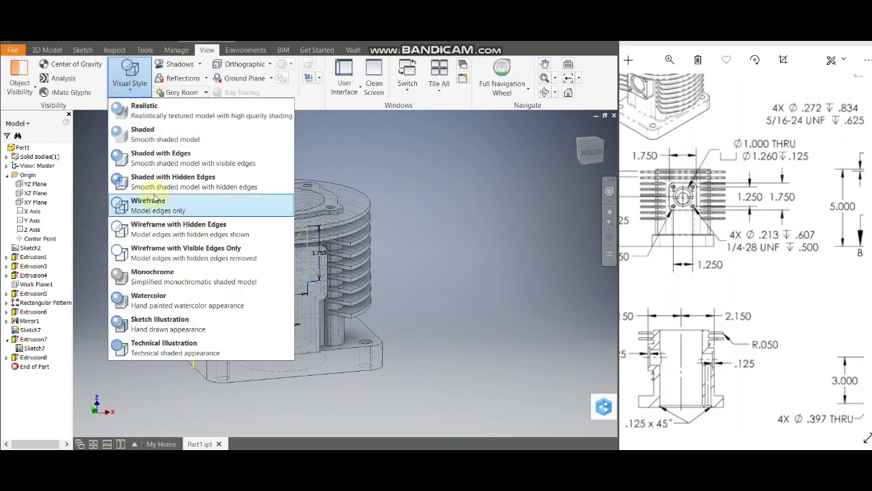
left_click(157, 160)
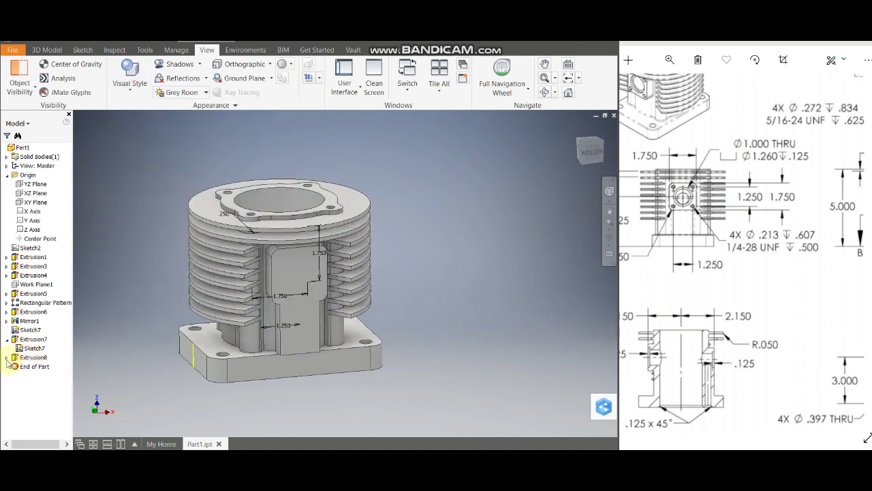
right_click(34, 347)
left_click(55, 407)
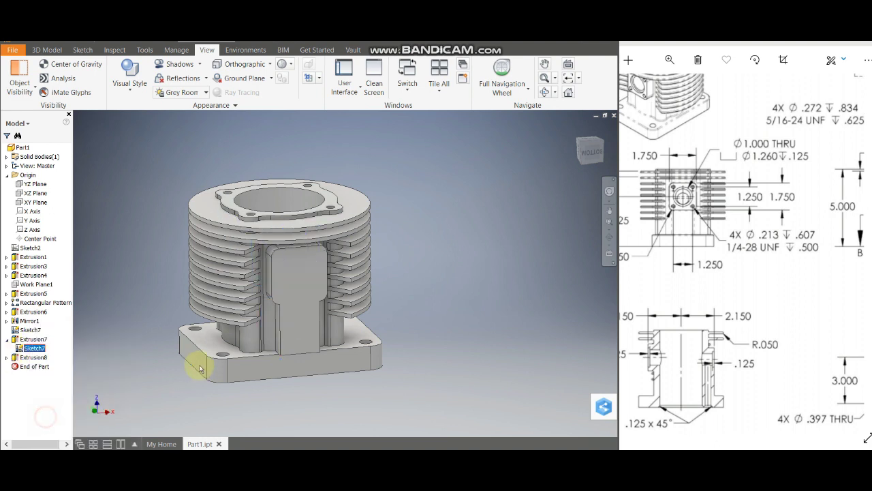
key("Escape")
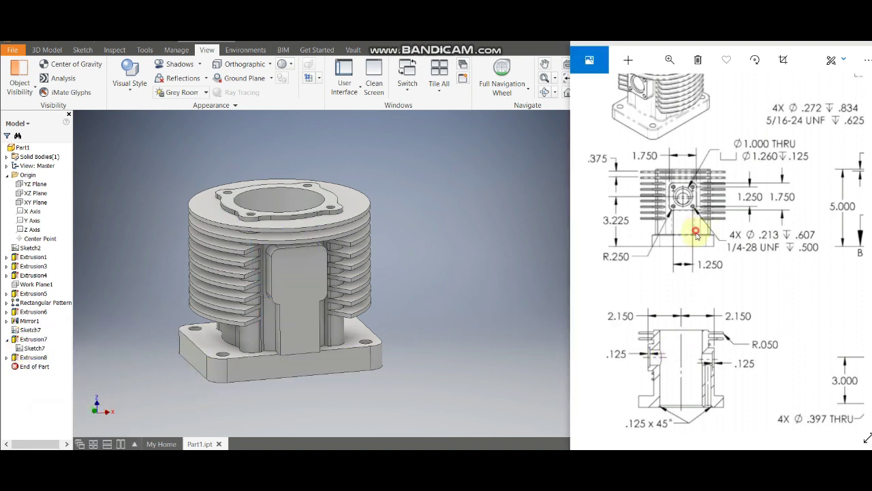
left_click_drag(668, 353, 568, 319)
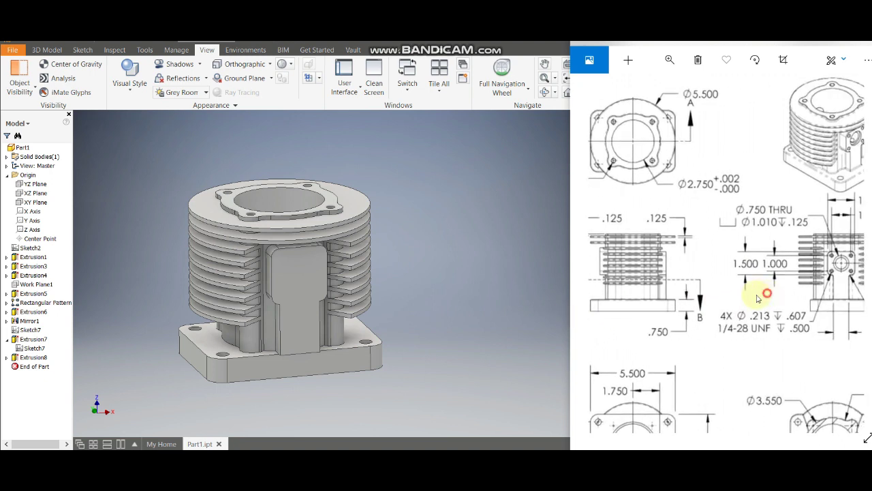
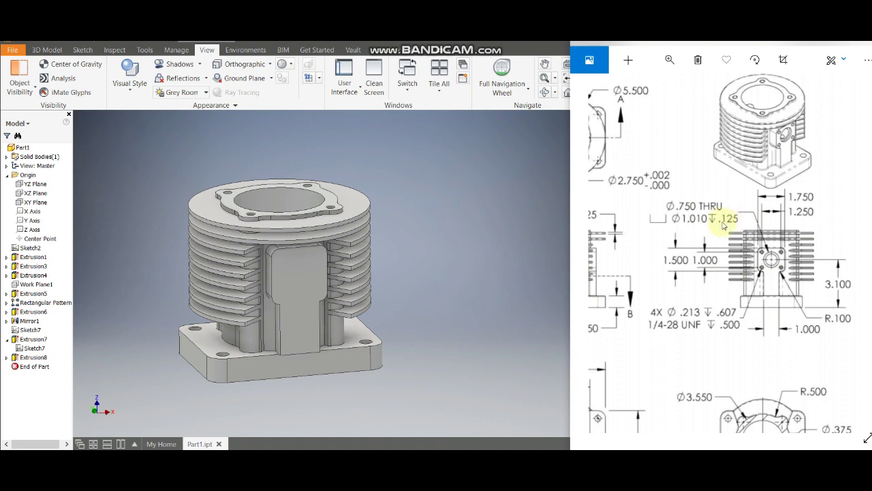
- Sketch the two port circles on the flat face of the side boss
left_click(309, 277)
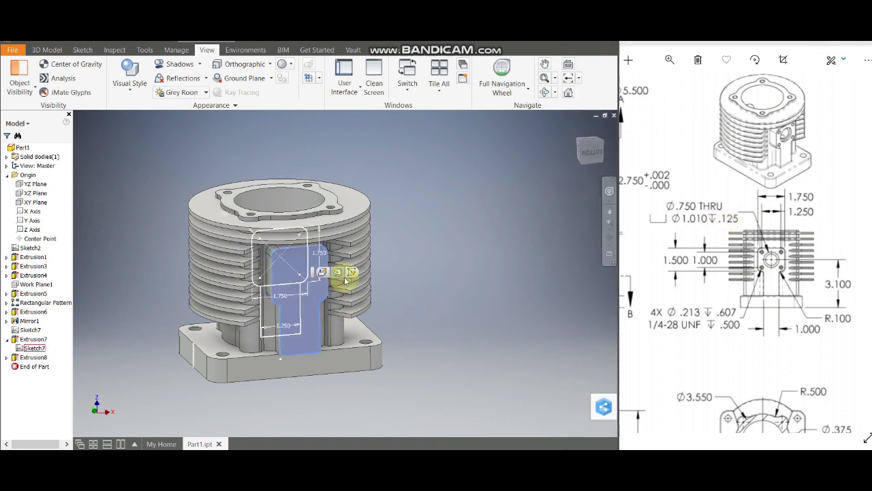
left_click(352, 272)
key("c")
left_click(376, 257)
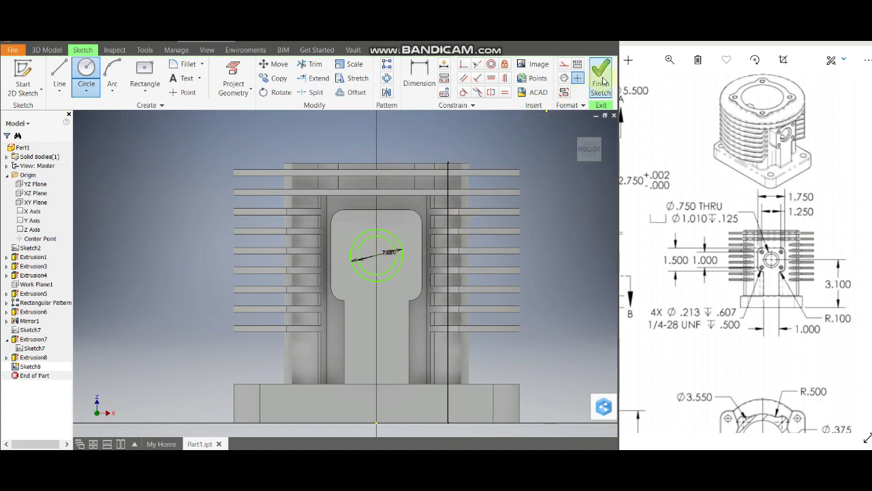
key("F6")
- Cut the ring between the circles 0.125 deep into the part as the Ø1.010 counterbore
scroll(311, 244, "up", 5)
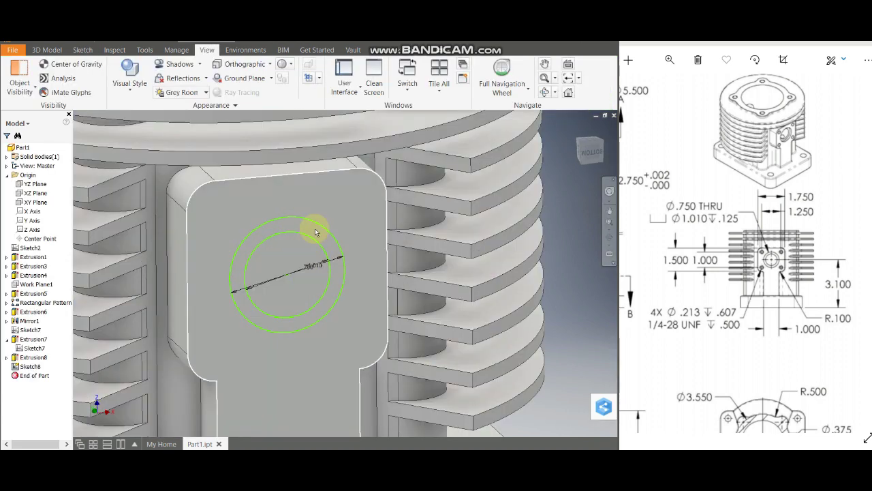
left_click(328, 218)
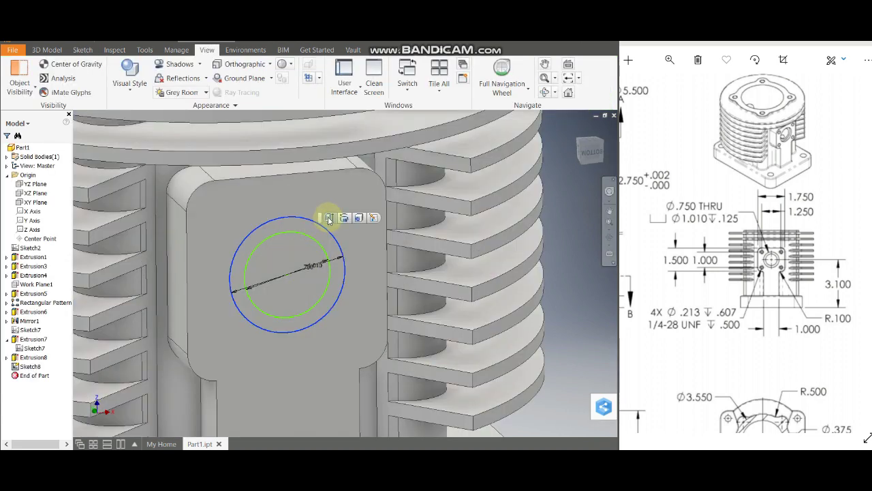
key("e")
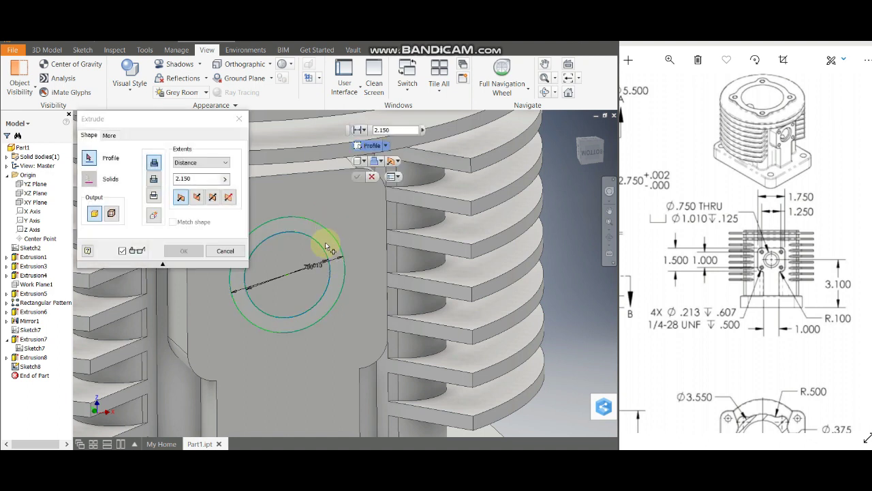
left_click(325, 241)
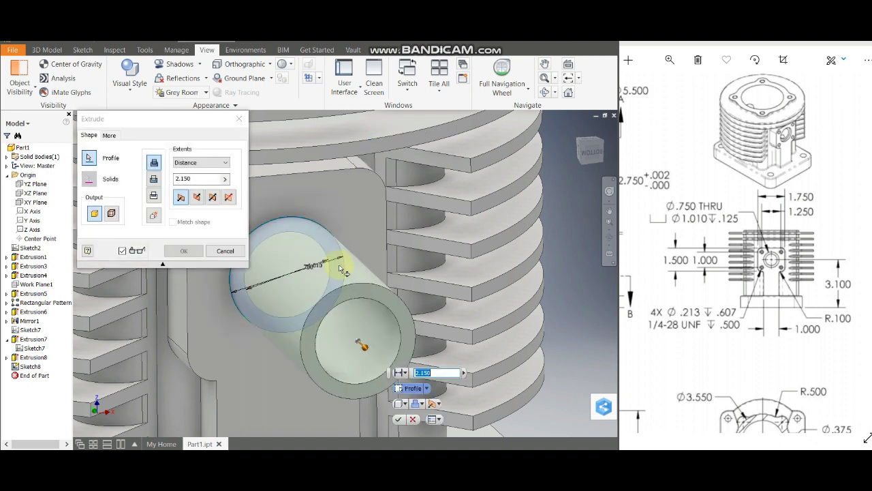
left_click(433, 403)
left_click(458, 429)
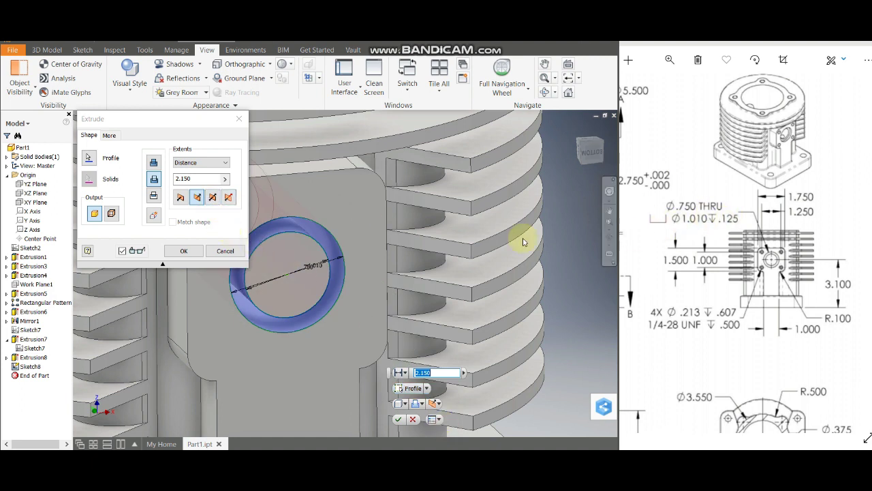
left_click(184, 179)
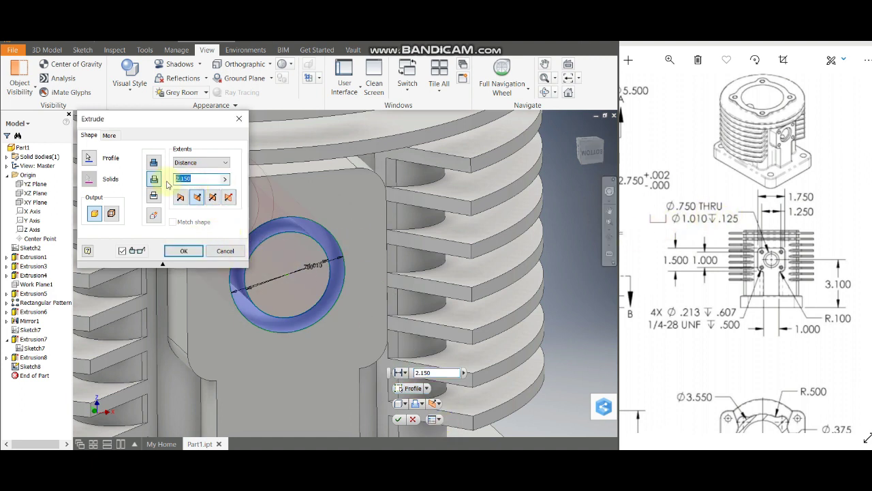
type(".125")
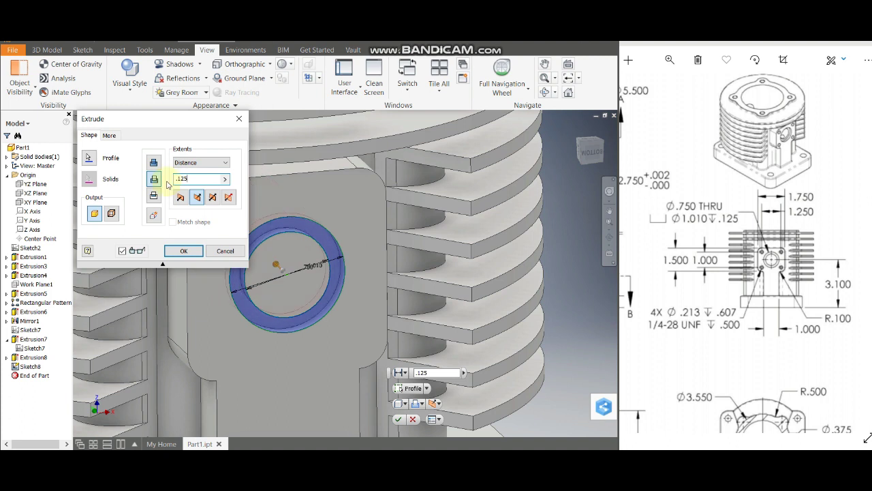
left_click(398, 418)
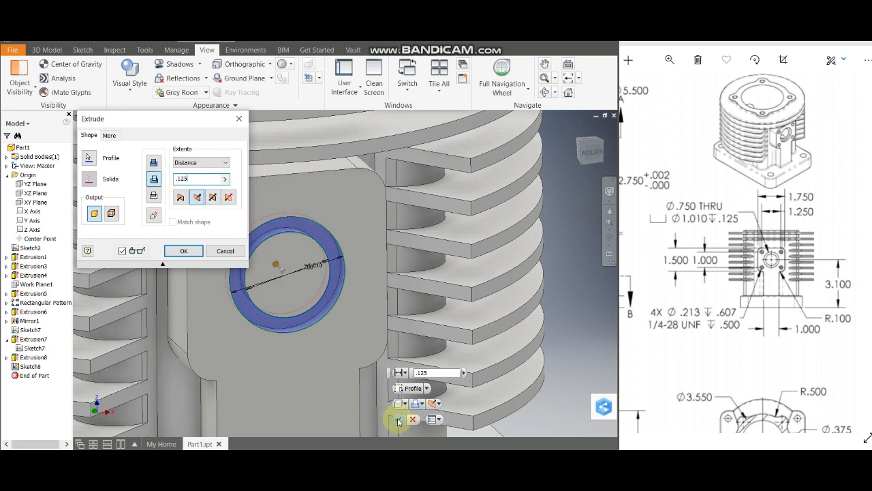
- Share the port sketch Sketch8 so its circles can be reused
right_click(296, 235)
key("Escape")
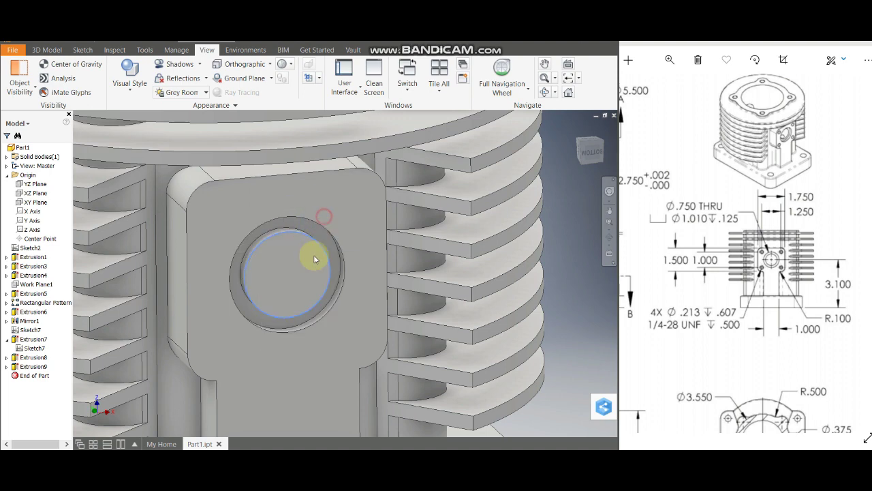
key("e")
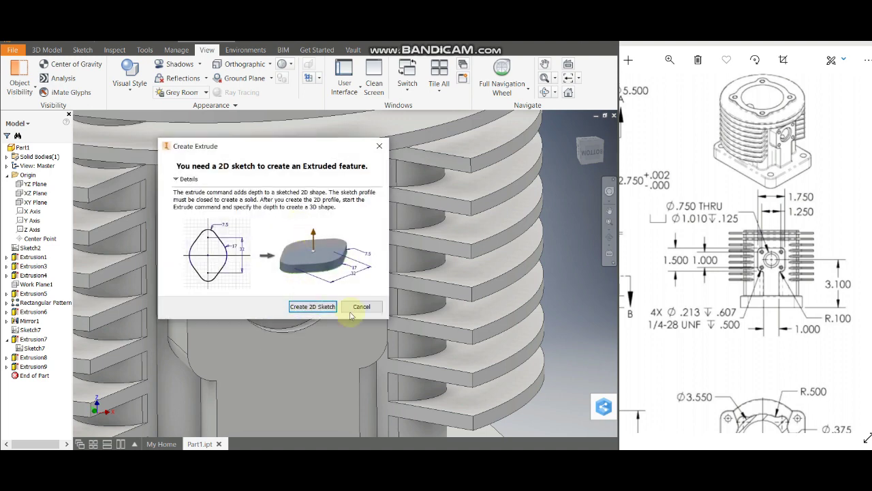
left_click(343, 313)
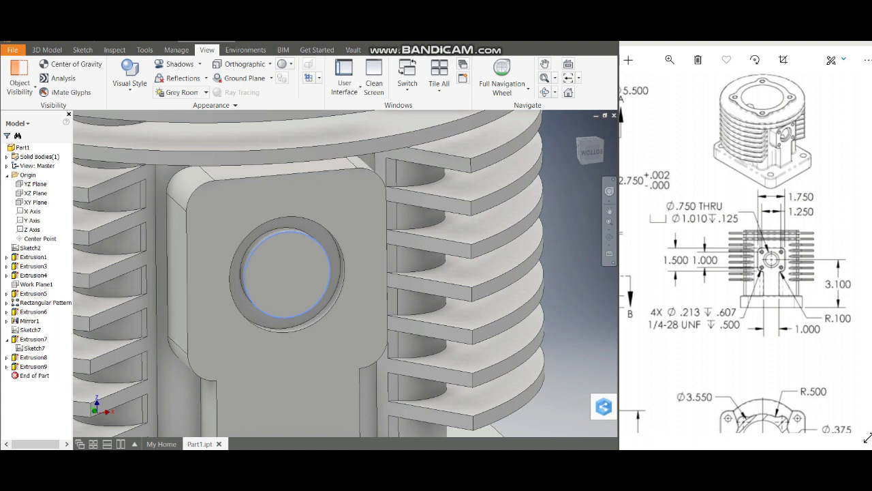
left_click(6, 366)
left_click(26, 375)
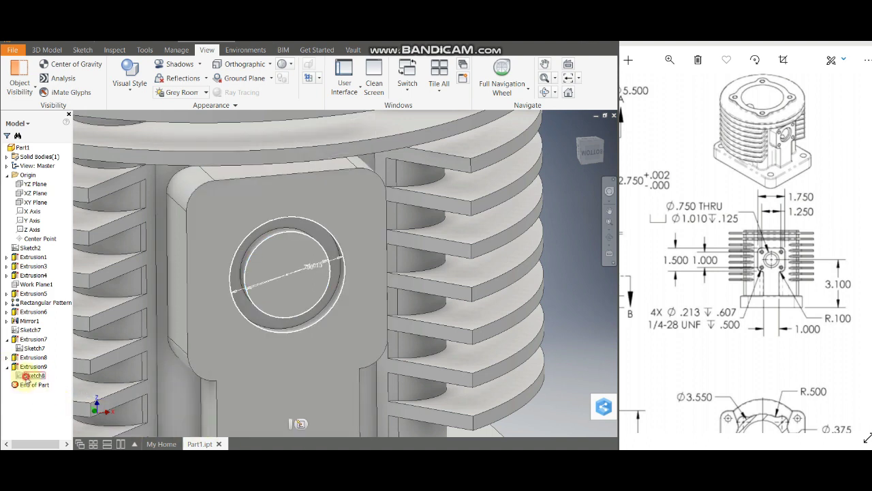
right_click(26, 375)
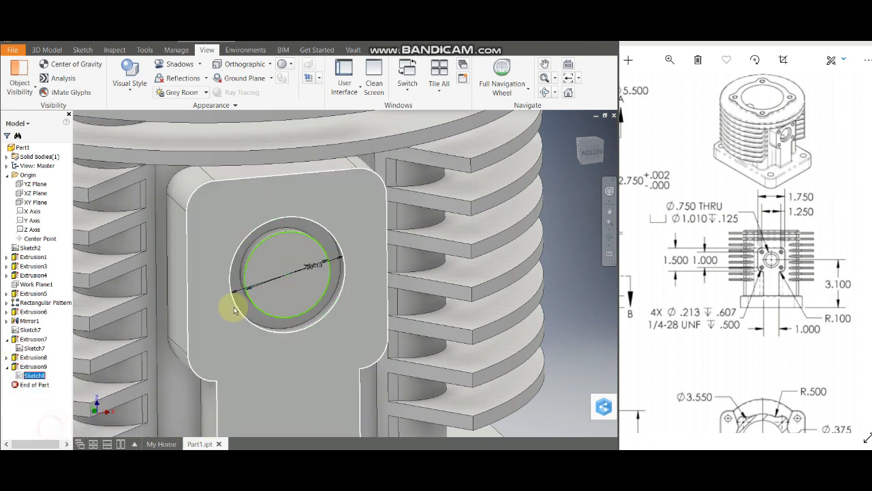
left_click(295, 234)
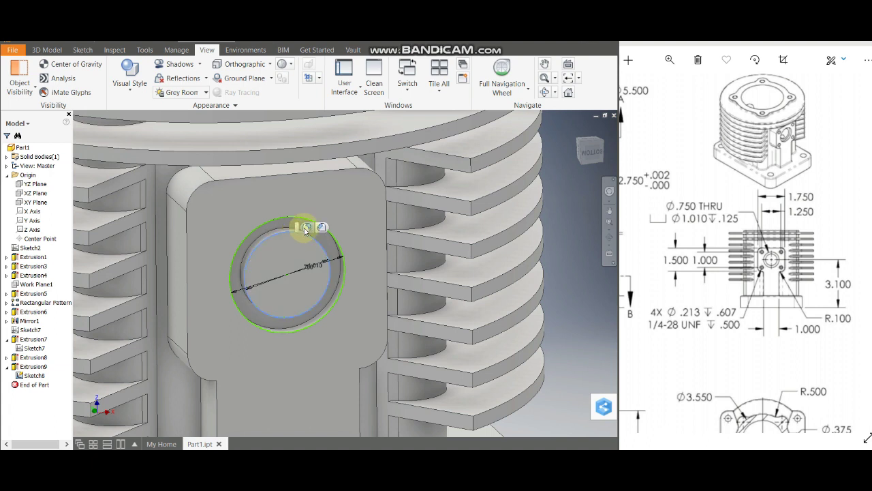
- Cut the Ø0.750 inner circle 2.0625 in into the part, reaching the cylinder bore
left_click(46, 50)
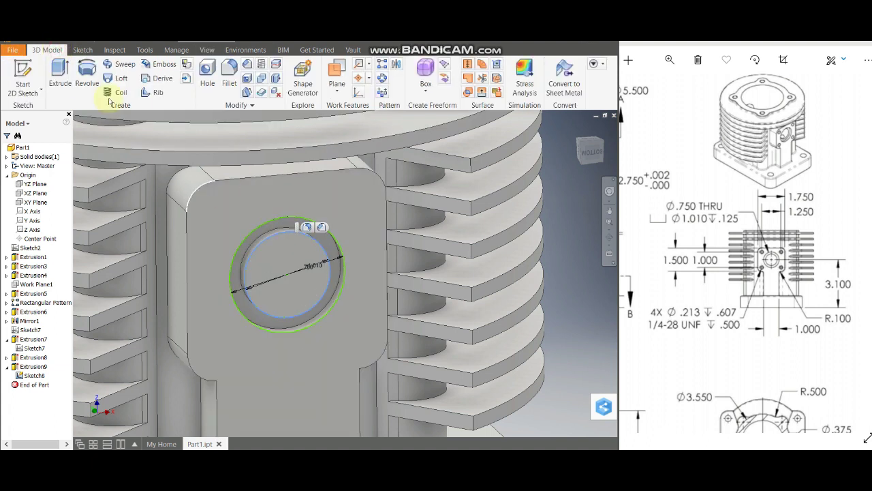
left_click(60, 75)
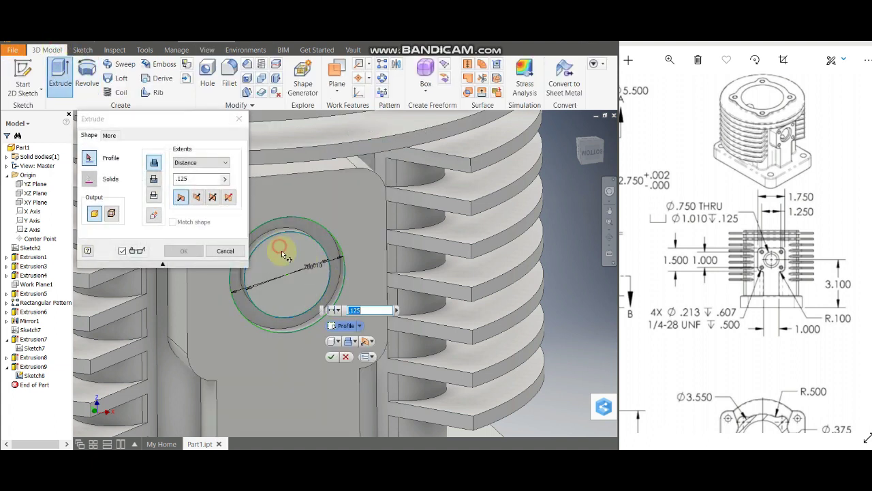
left_click(300, 283)
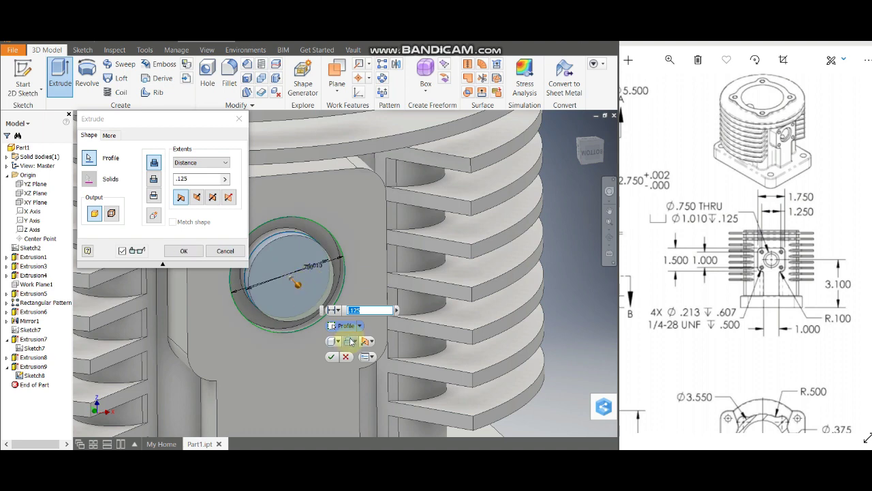
scroll(411, 288, "down", 3)
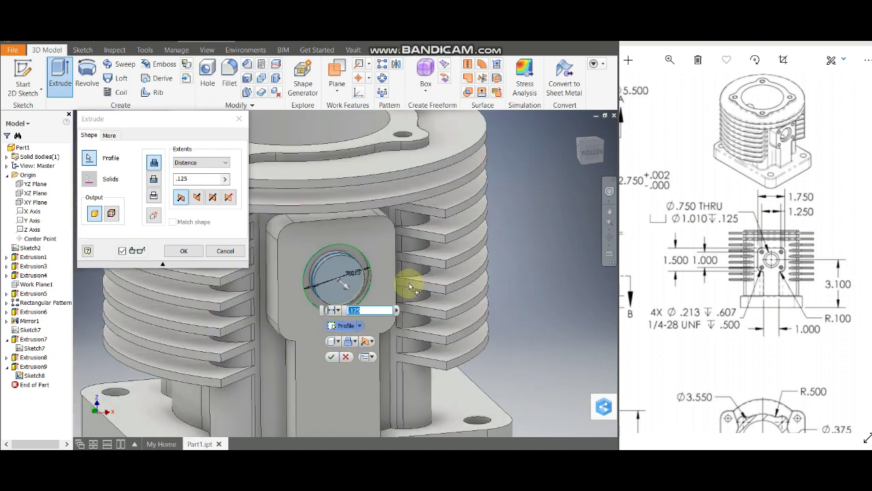
left_click_drag(344, 282, 346, 299)
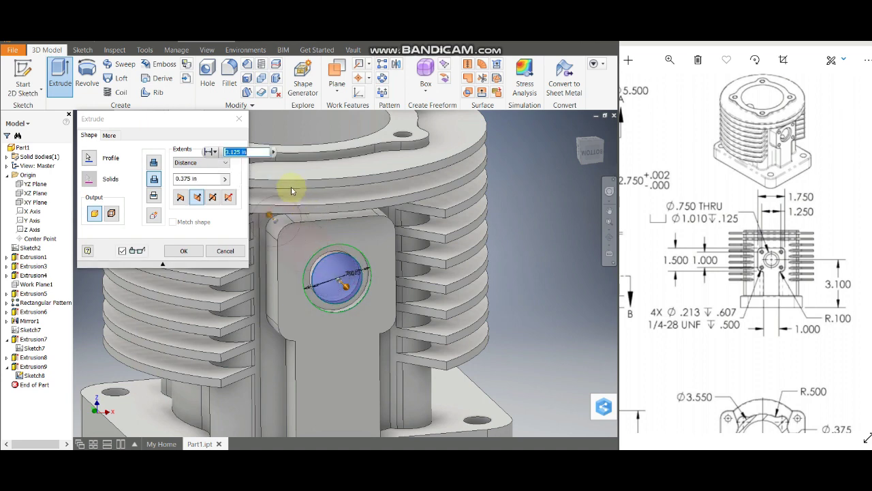
type("4.75")
scroll(486, 292, "down", 5)
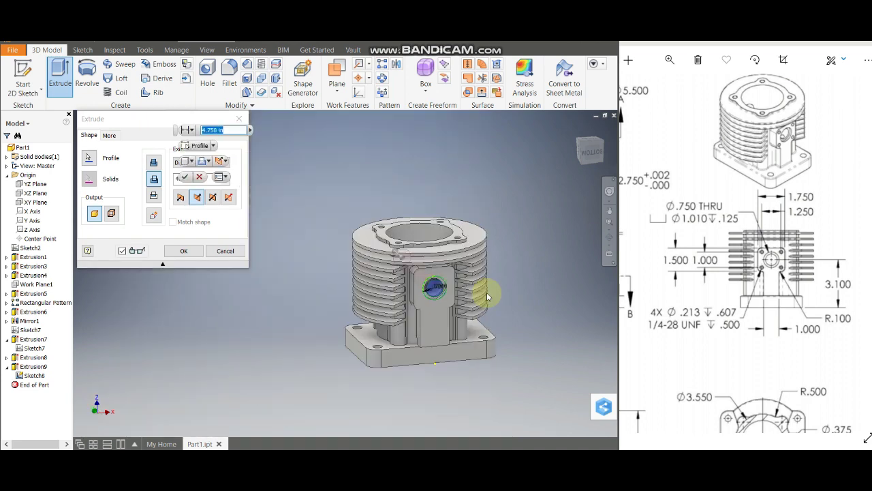
scroll(487, 293, "up", 3)
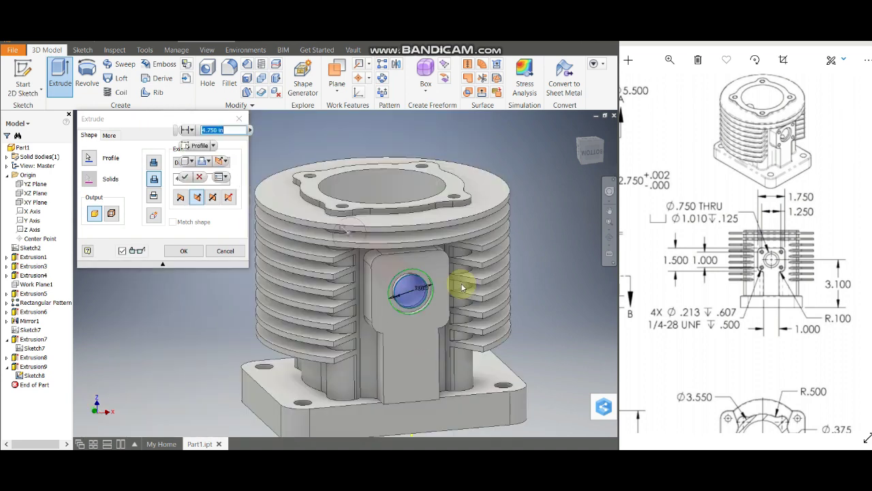
left_click(609, 238)
left_click_drag(409, 300, 387, 266)
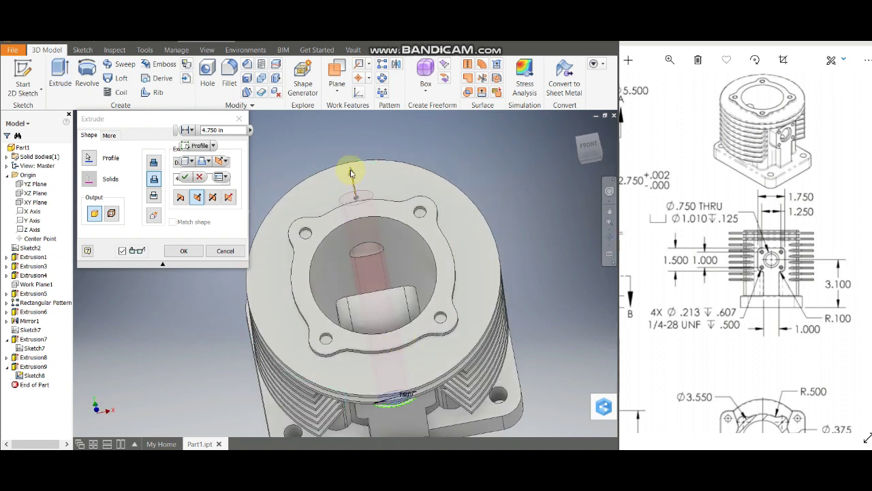
key("Escape")
left_click(375, 281)
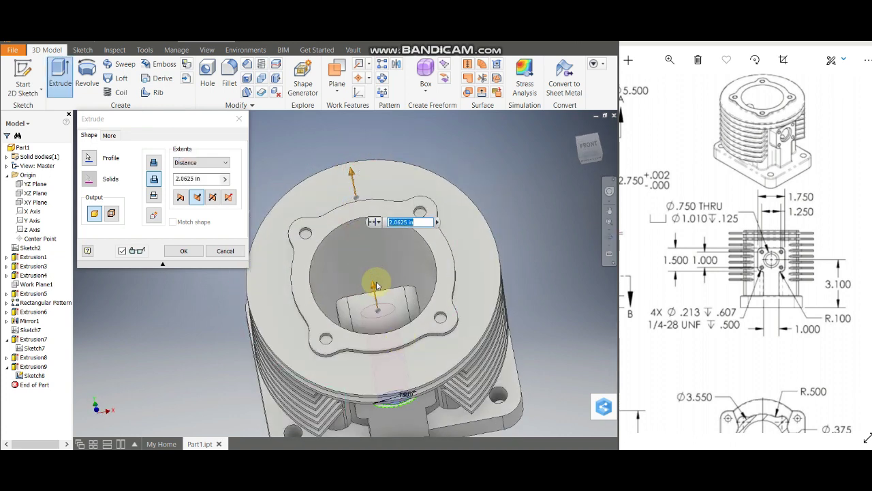
left_click(190, 252)
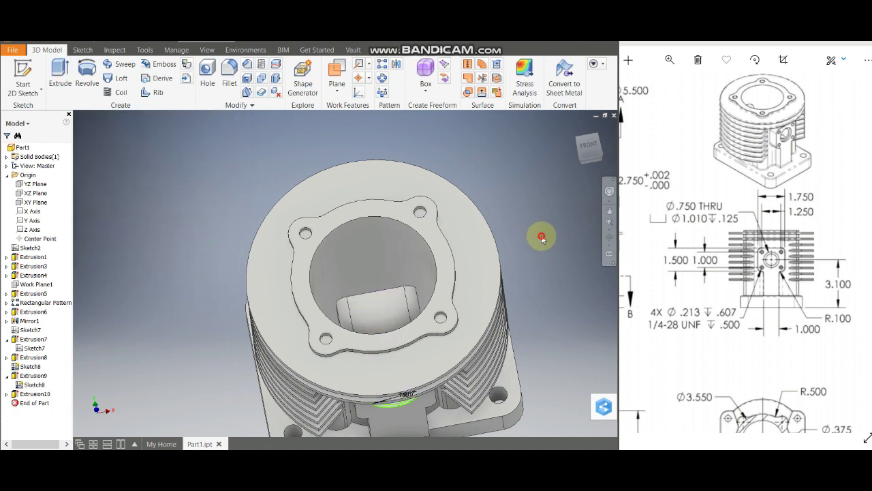
- Cut a small circle near the boss's upper-left corner 0.607 in deep as a bolt hole
left_click(607, 238)
mouse_move(429, 350)
left_mouse_down()
mouse_move(385, 327)
mouse_move(381, 314)
mouse_move(347, 331)
mouse_move(409, 346)
left_mouse_up()
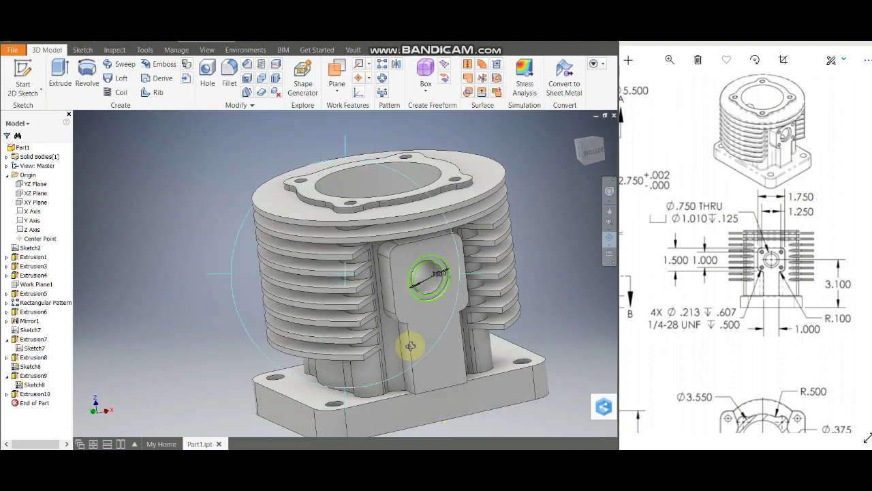
key("Escape")
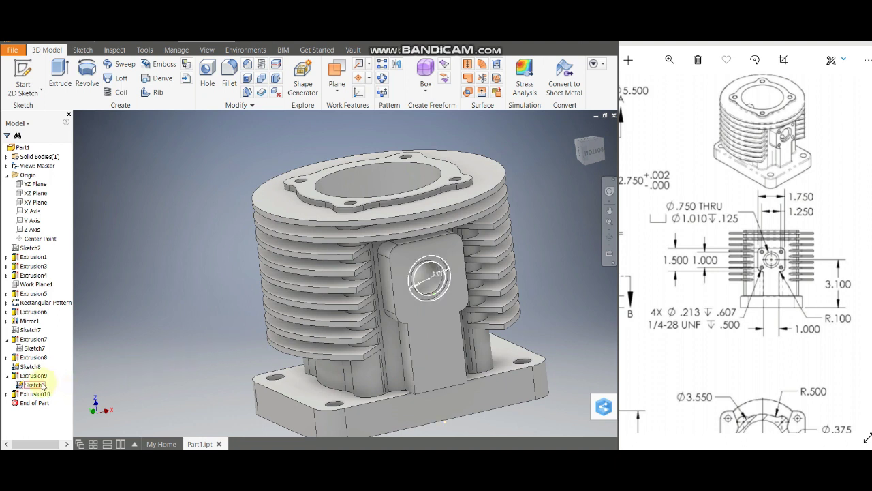
right_click(38, 385)
left_click(66, 419)
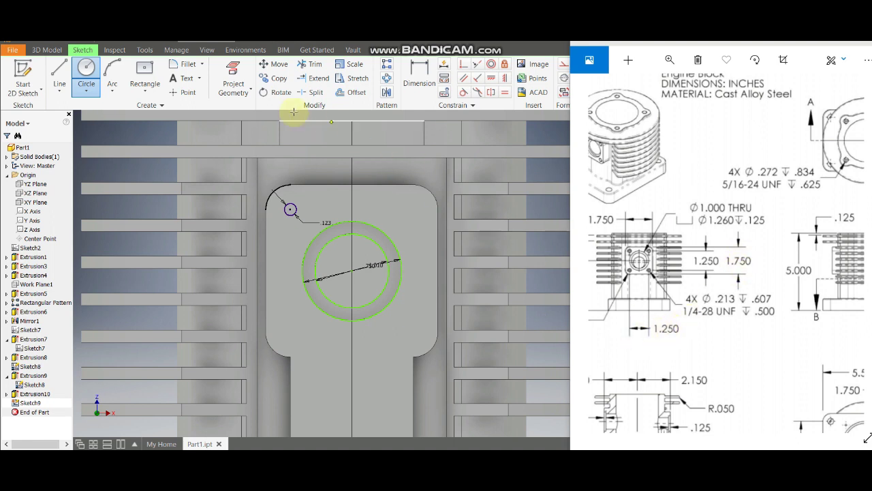
left_click(386, 66)
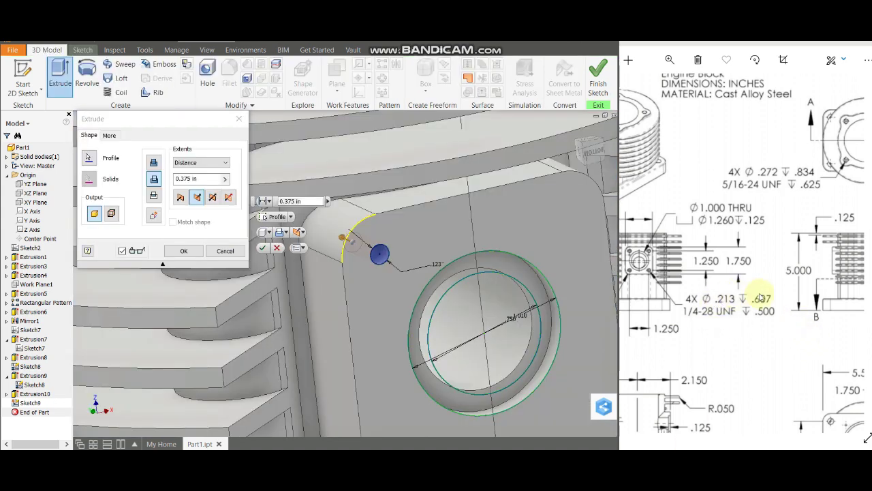
left_click(179, 180)
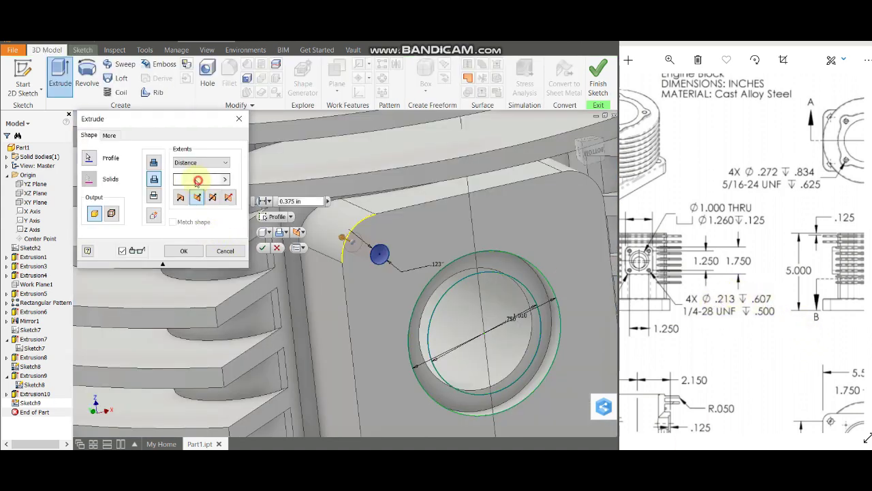
type(".607")
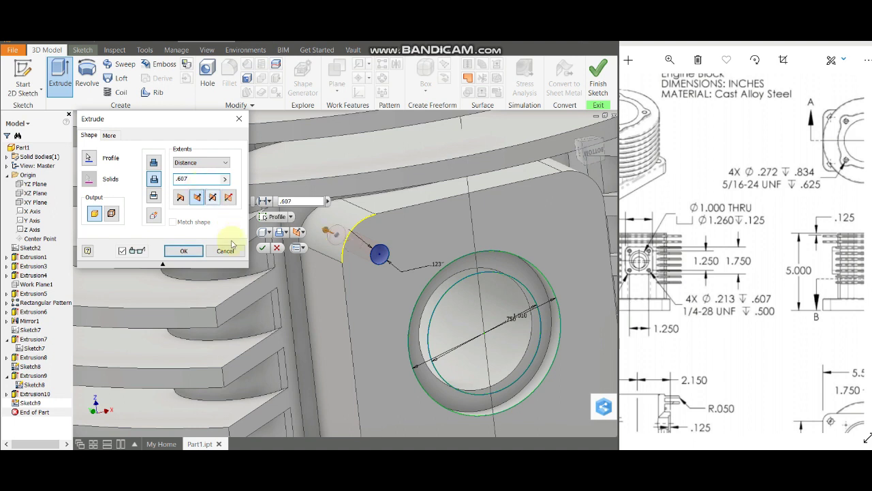
left_click(183, 252)
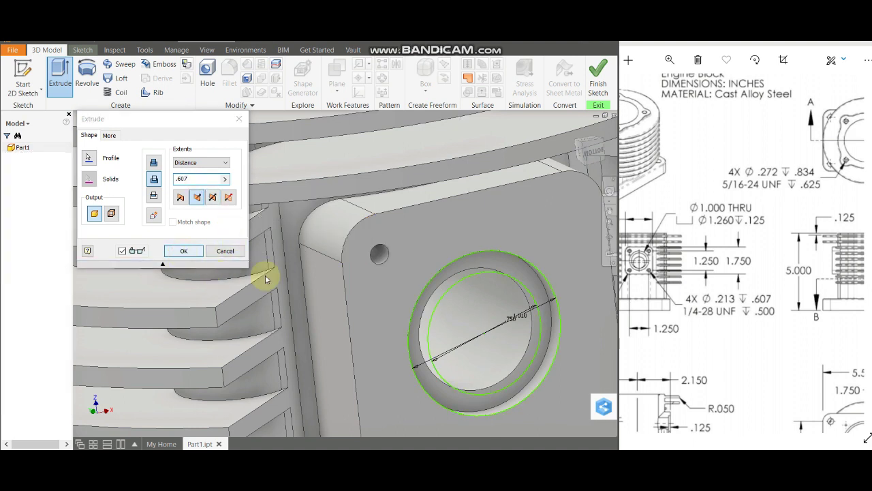
left_click(376, 258)
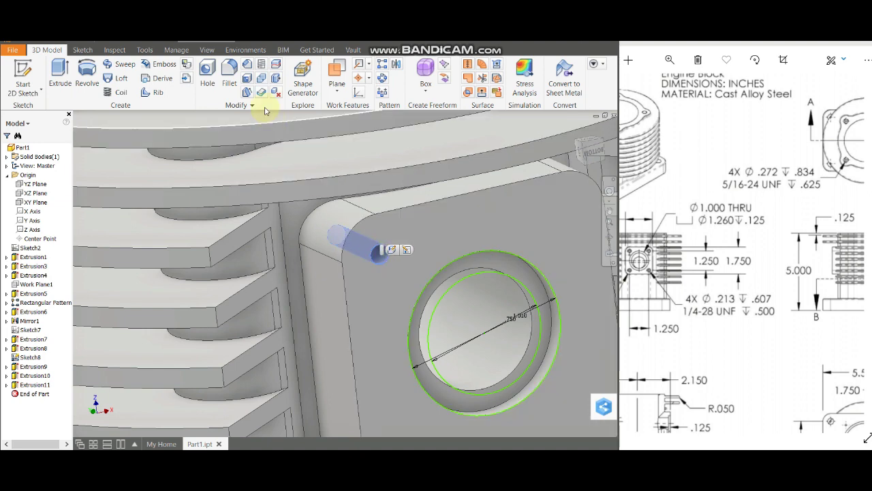
- Pattern the bolt hole 2 × 2 along the boss's top and vertical edges
left_click(383, 64)
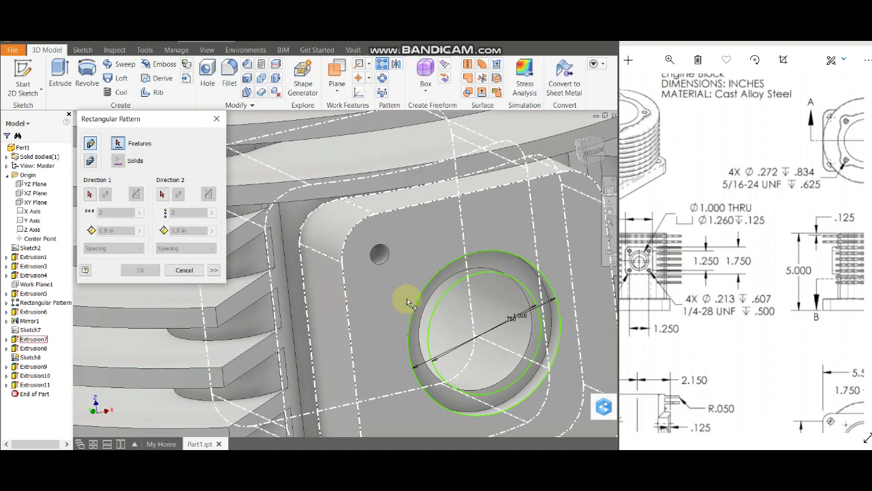
left_click(379, 252)
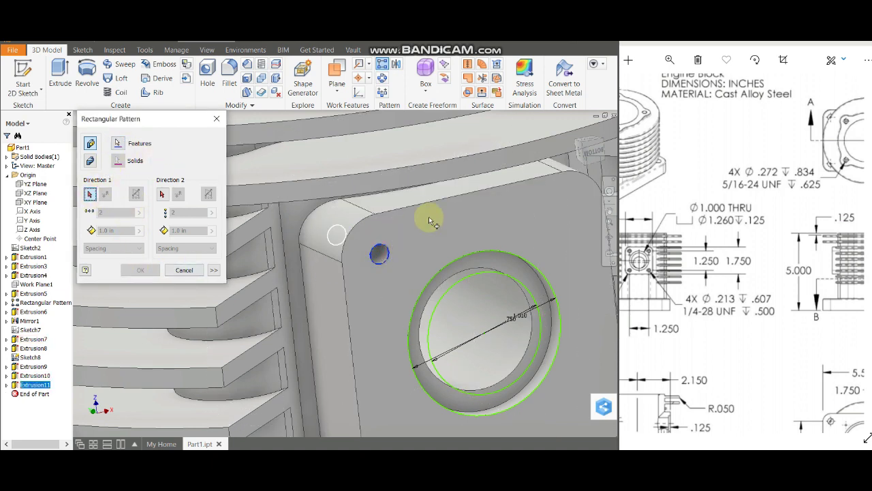
left_click(450, 202)
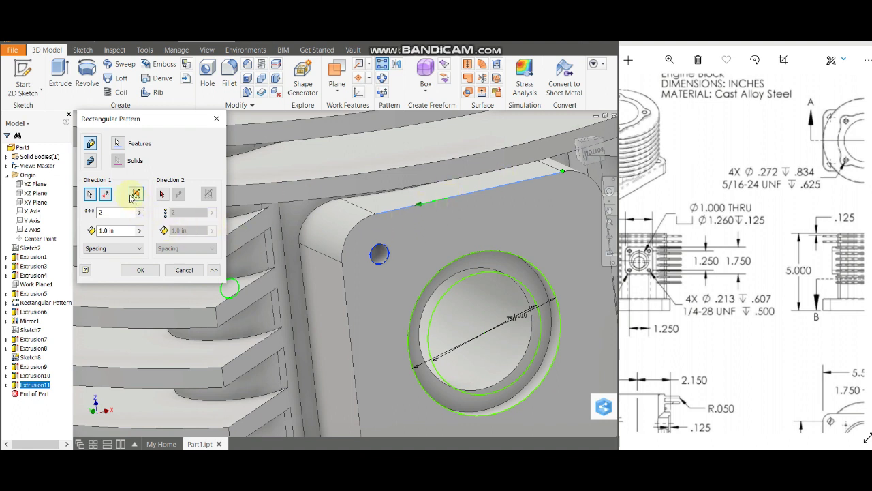
left_click(108, 195)
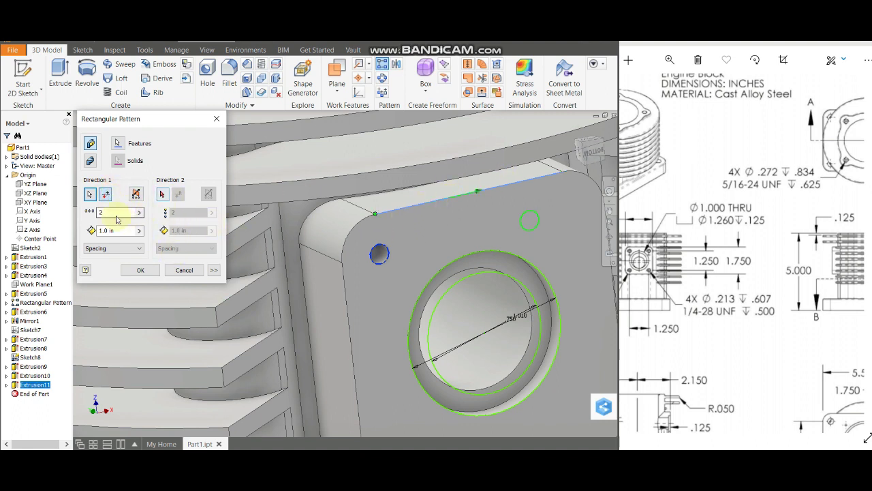
double_click(106, 231)
type("1.250")
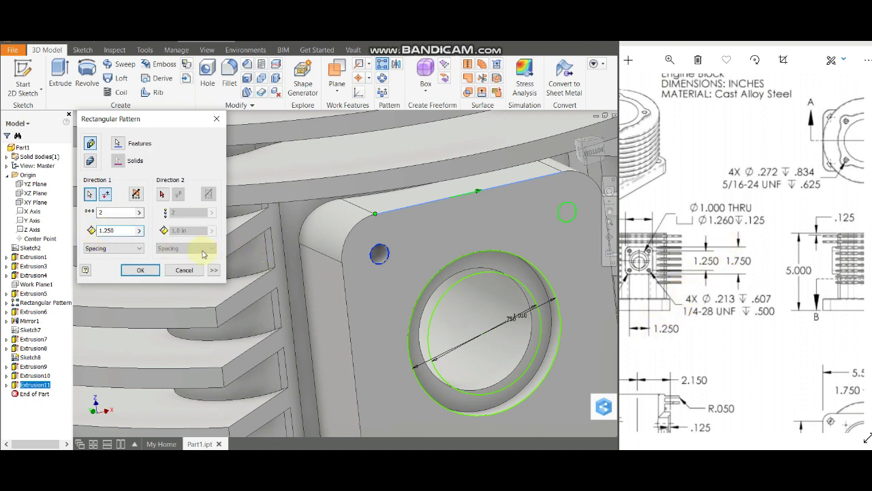
left_click(161, 196)
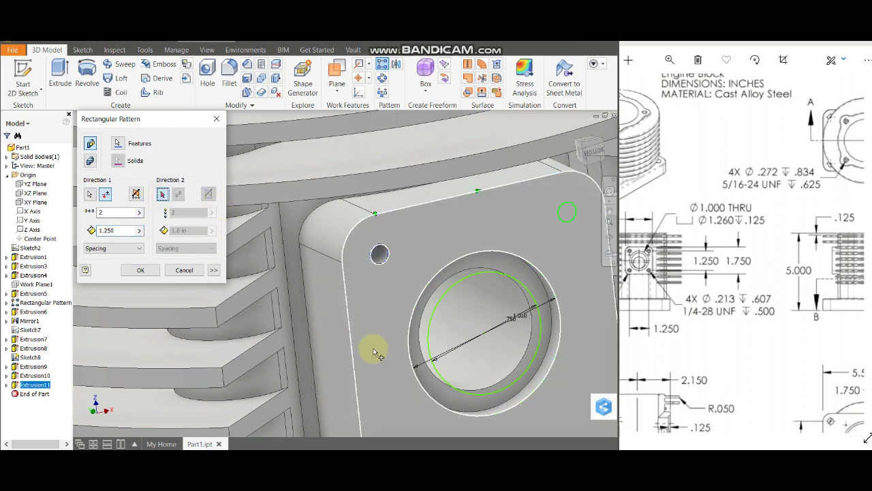
left_click(347, 324)
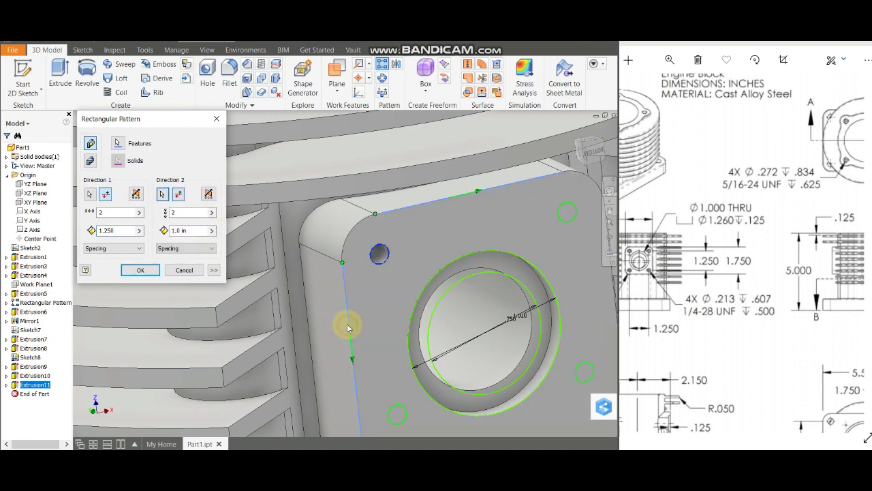
double_click(192, 230)
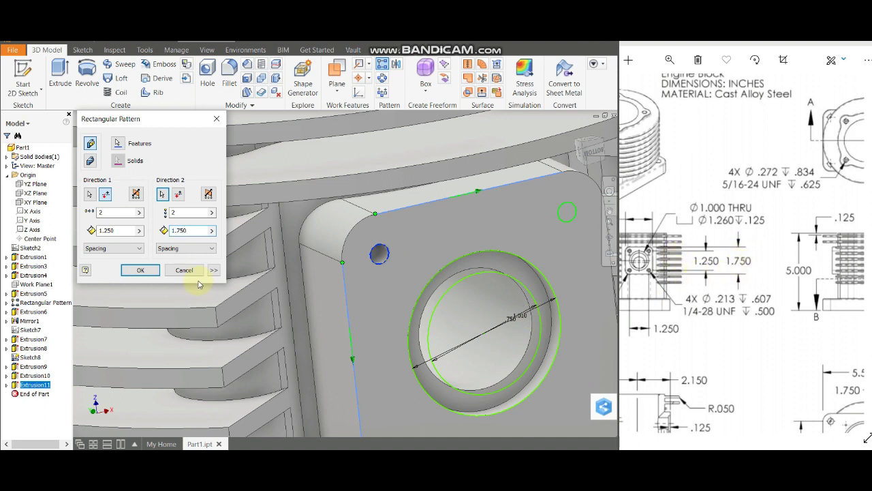
left_click(141, 270)
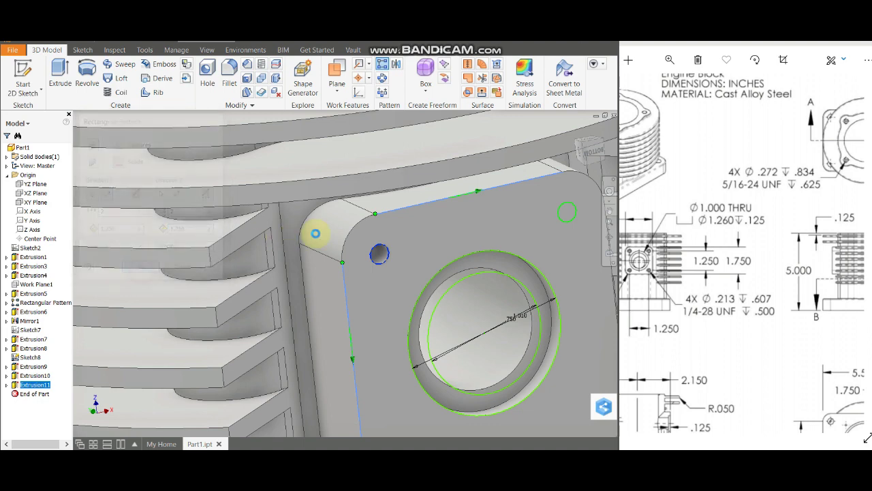
scroll(384, 262, "down", 5)
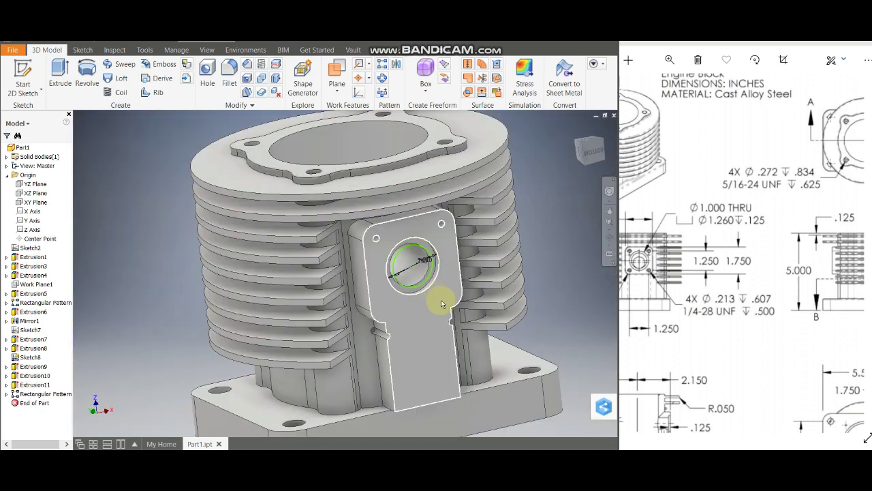
scroll(438, 296, "up", 3)
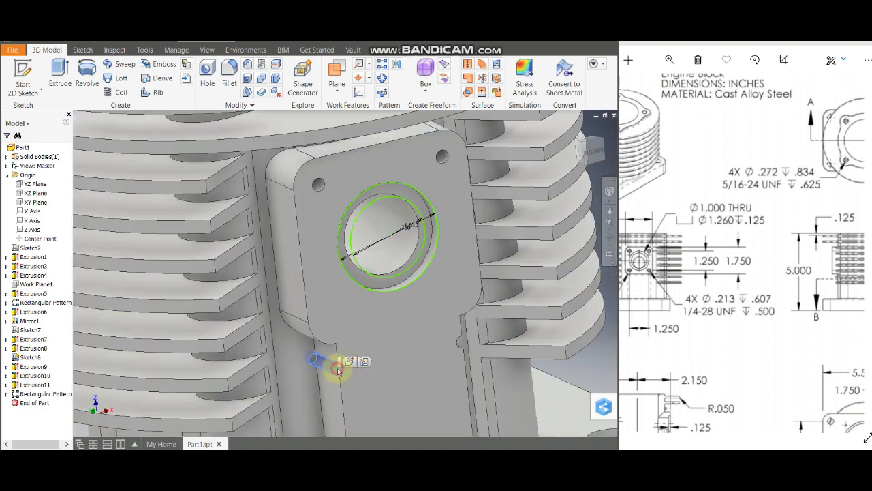
- Edit the hole pattern so the second-direction spacing is 1.250 in
double_click(352, 356)
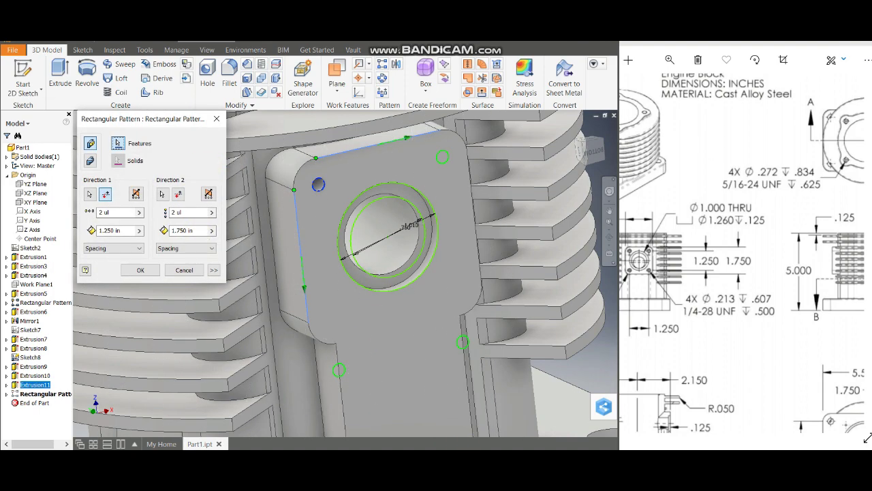
left_click(723, 256)
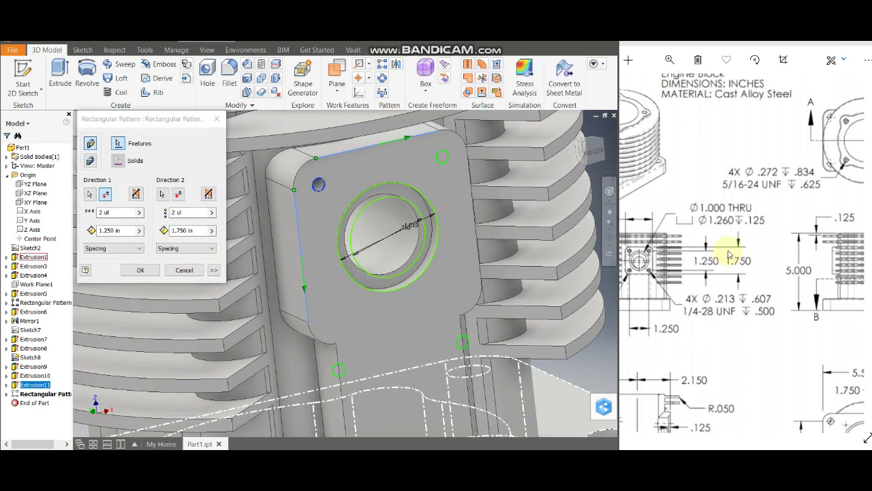
triple_click(198, 231)
type("1.250")
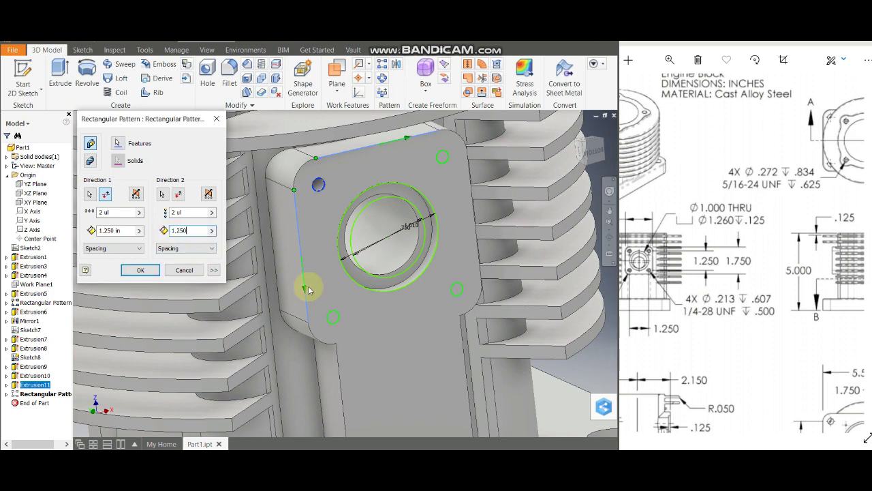
left_click(140, 270)
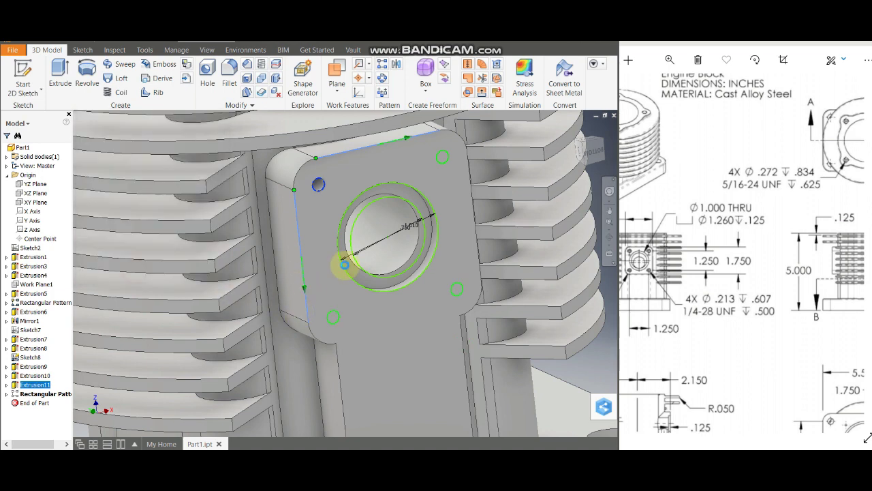
scroll(380, 299, "down", 3)
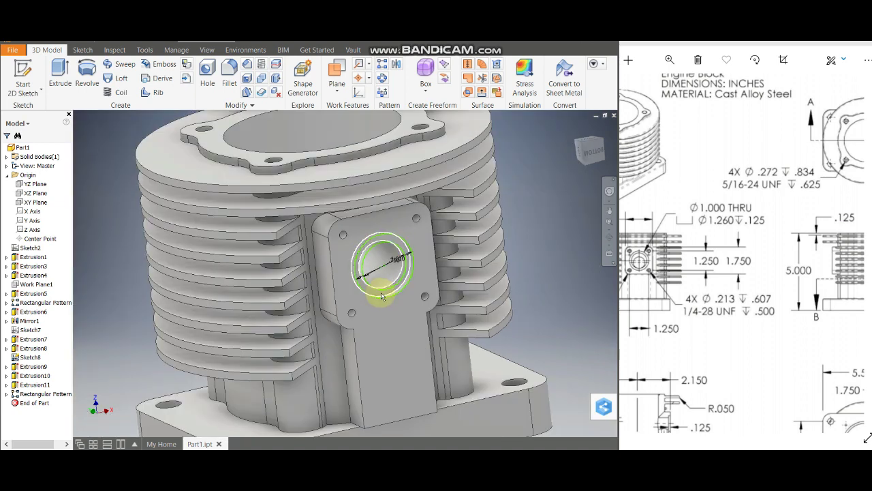
- Return the model to its home view and clear the selection
right_click(376, 244)
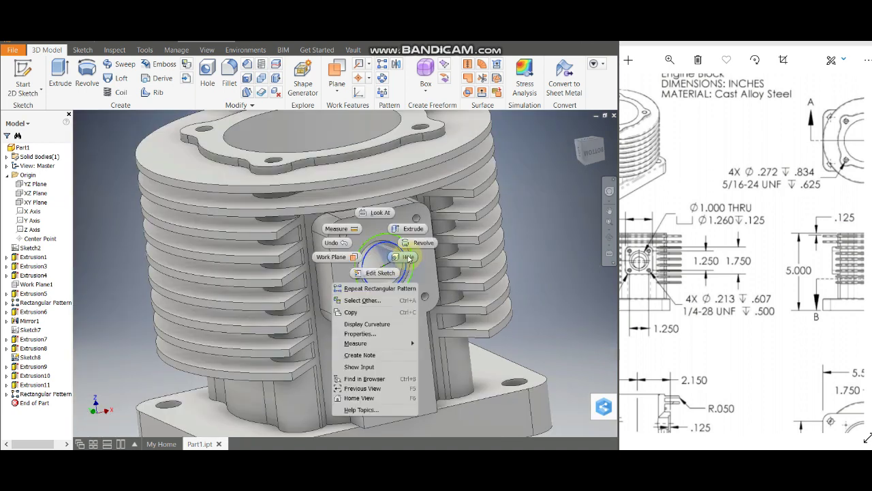
left_click(359, 397)
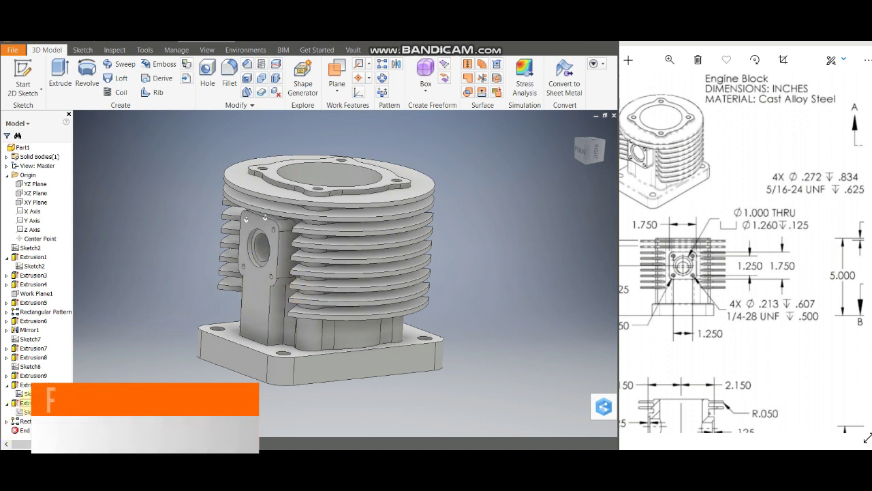
left_click(181, 181)
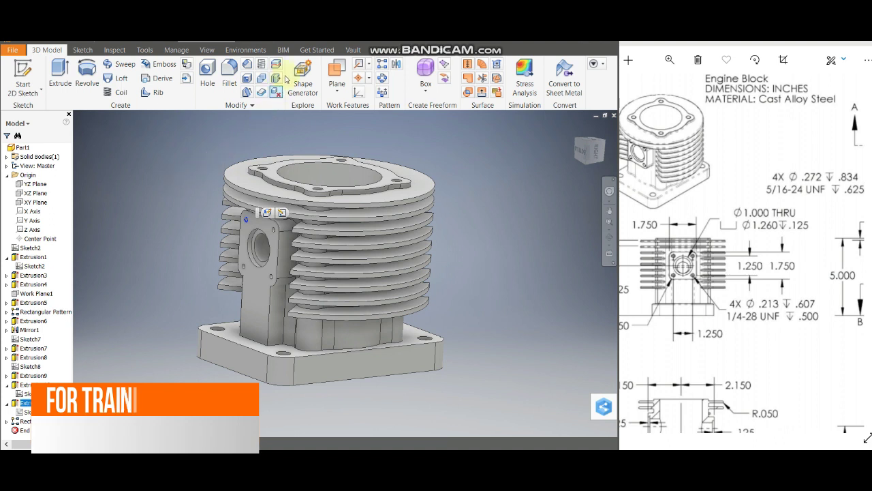
- Mirror the boss, Extrusion8 rib, Extrusion9 port and hole features across the XZ Plane
left_click(382, 77)
left_click(396, 64)
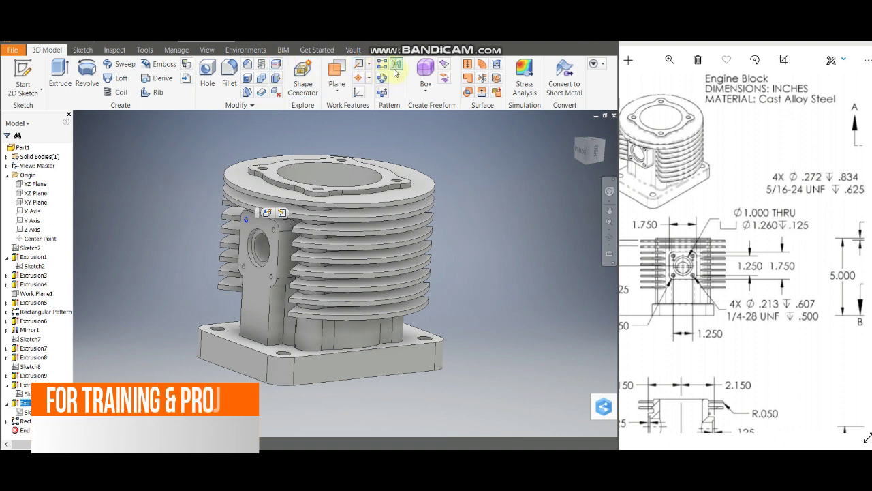
left_click(112, 144)
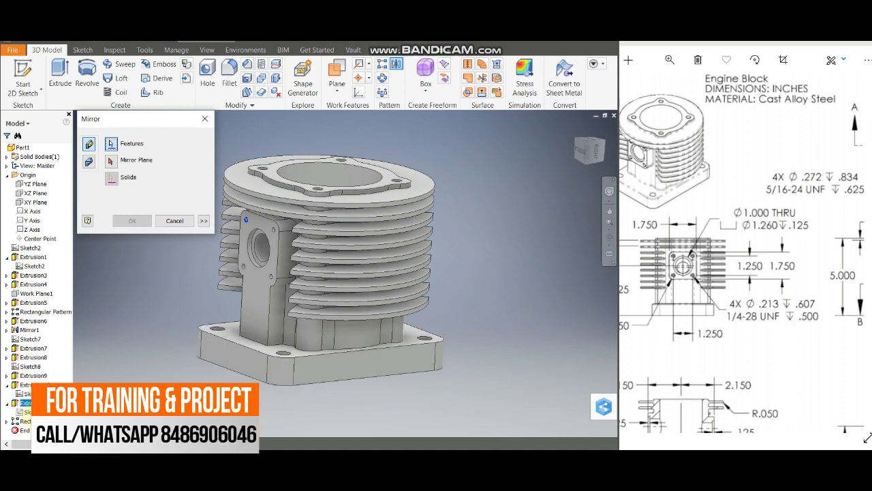
left_click(145, 321)
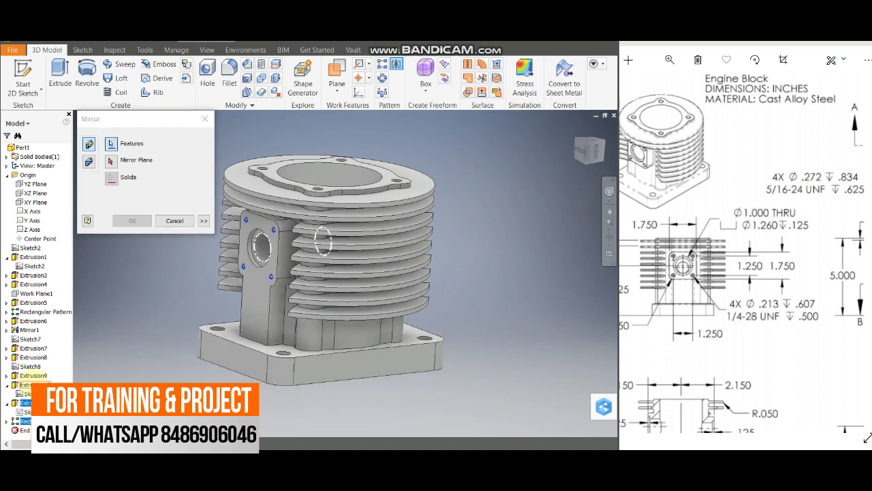
left_click(35, 375)
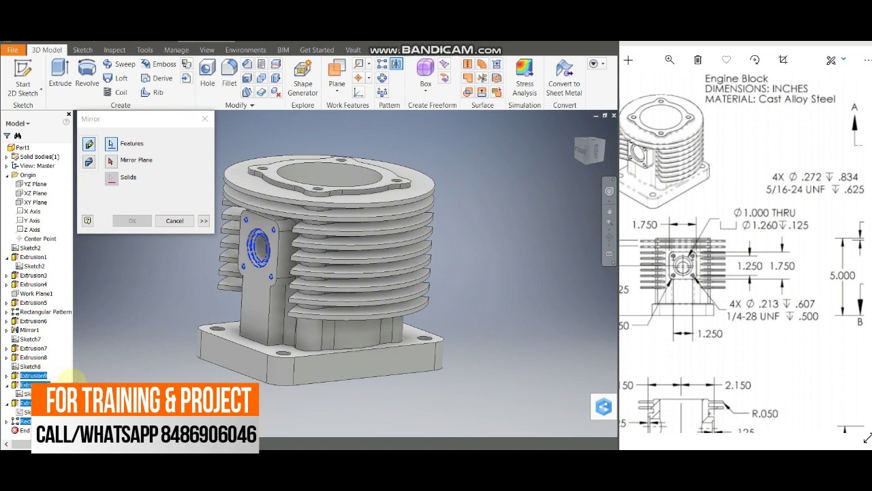
left_click(44, 358)
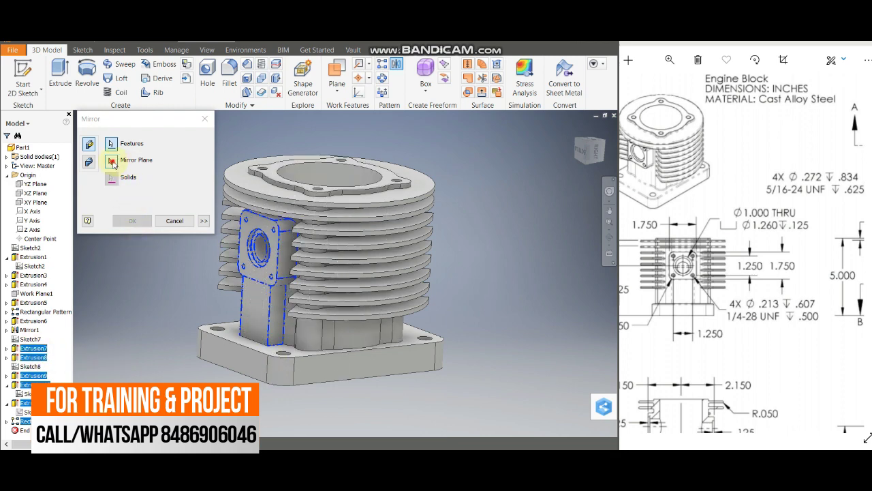
left_click(111, 161)
left_click(36, 194)
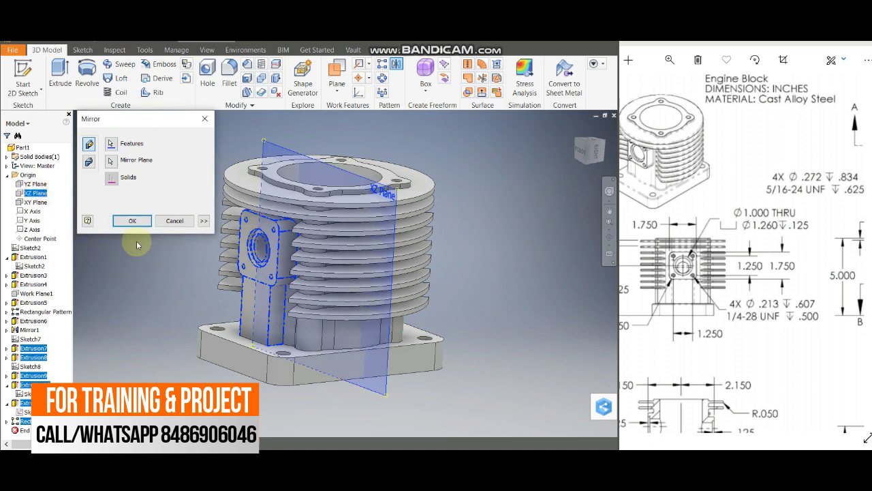
left_click(132, 220)
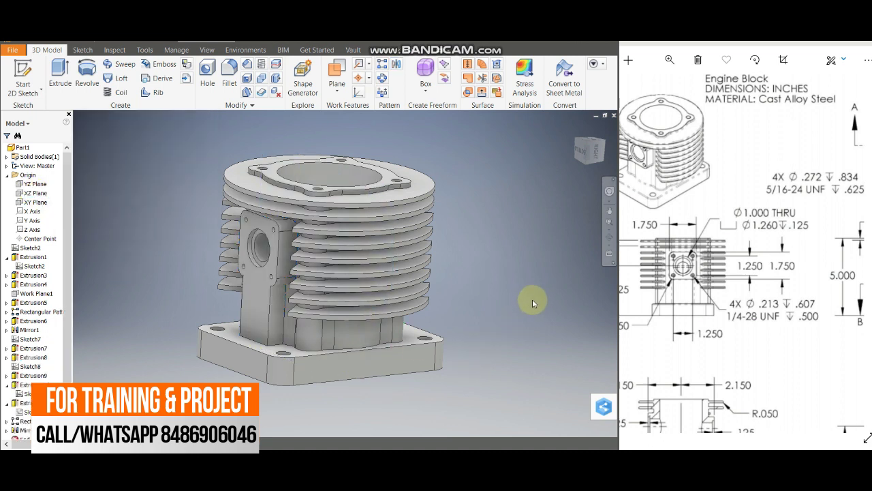
- Orbit the finished cylinder block for inspection, then bring the reference drawing viewer forward
left_click(611, 234)
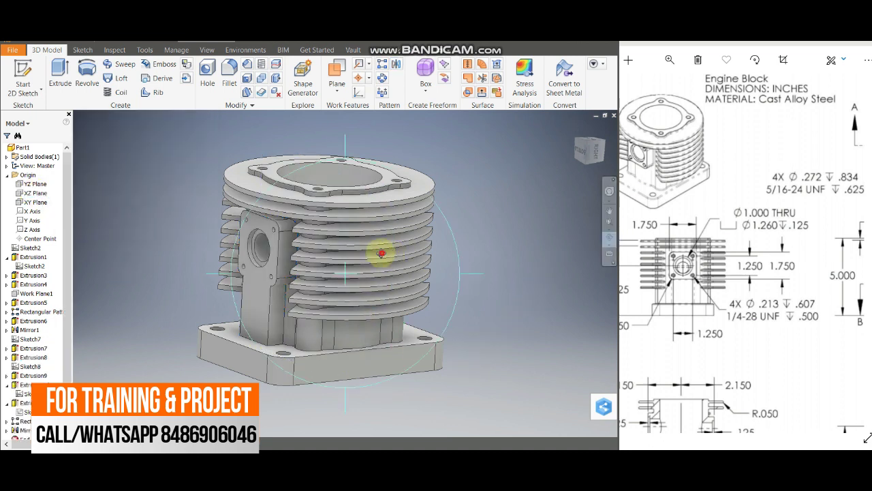
mouse_move(386, 253)
left_mouse_down()
mouse_move(304, 256)
mouse_move(347, 257)
mouse_move(362, 273)
mouse_move(424, 275)
mouse_move(415, 293)
mouse_move(370, 268)
mouse_move(361, 295)
mouse_move(389, 292)
mouse_move(338, 300)
mouse_move(415, 278)
mouse_move(440, 288)
left_mouse_up()
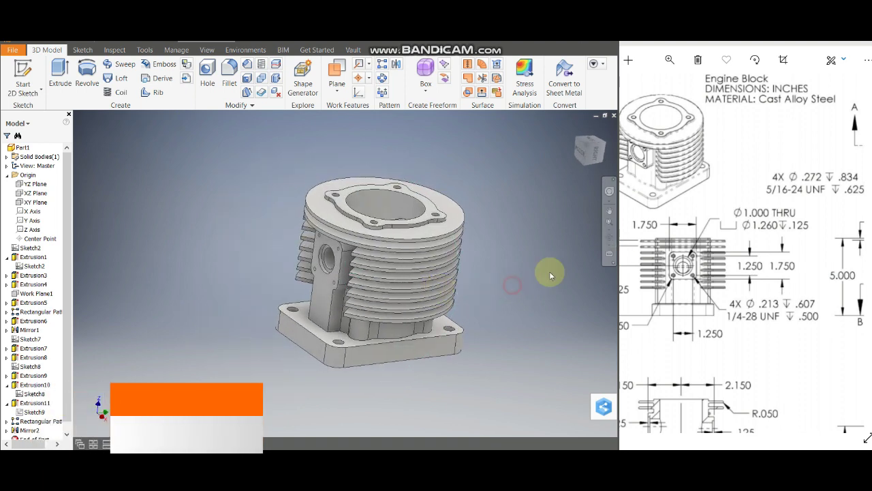
left_click(689, 288)
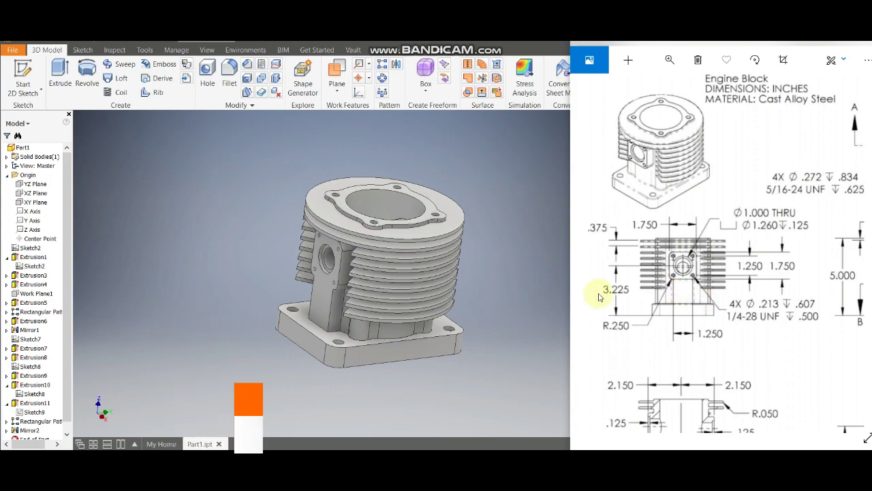